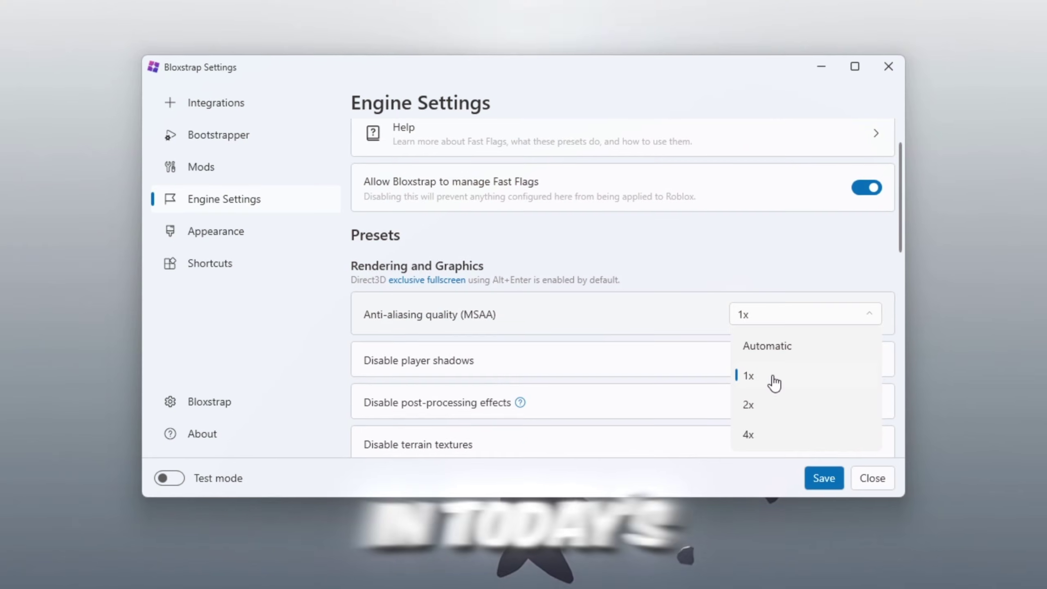
{"action": "left_click", "coordinate": [772, 381]}
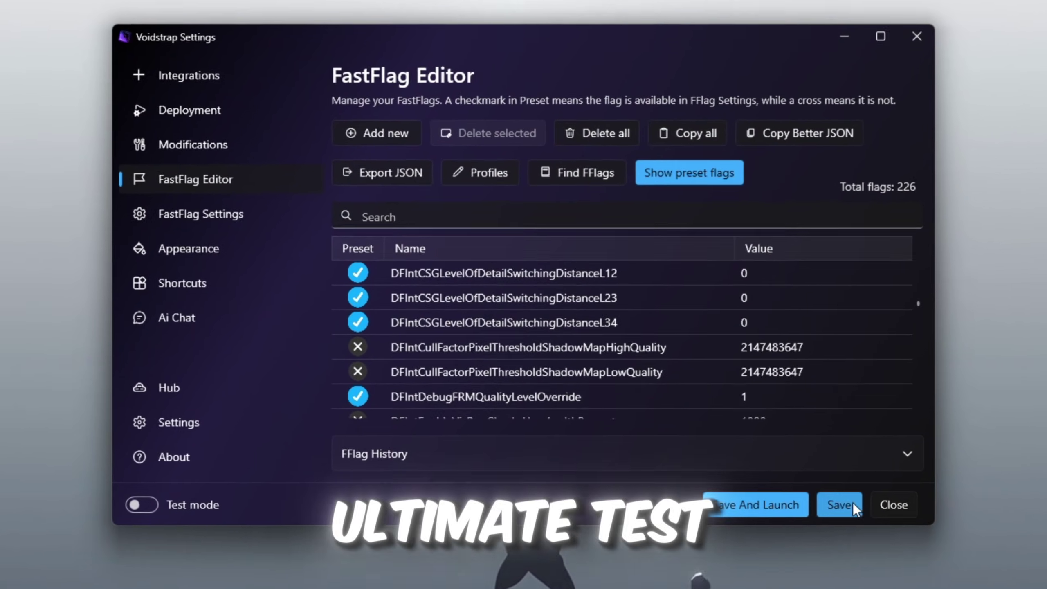
{"action": "left_click", "coordinate": [827, 496]}
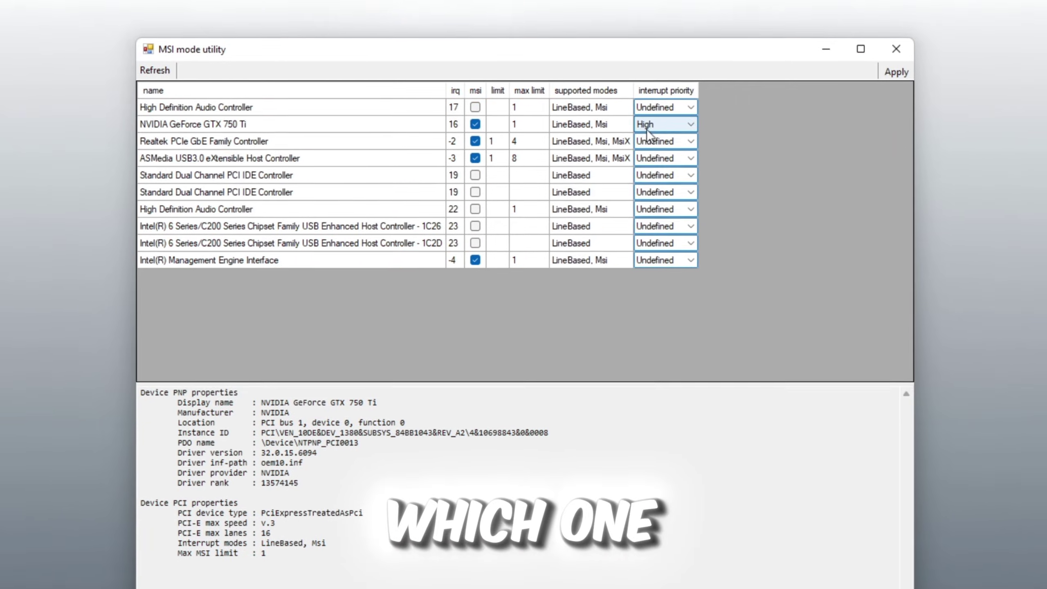
{"action": "left_click", "coordinate": [661, 129]}
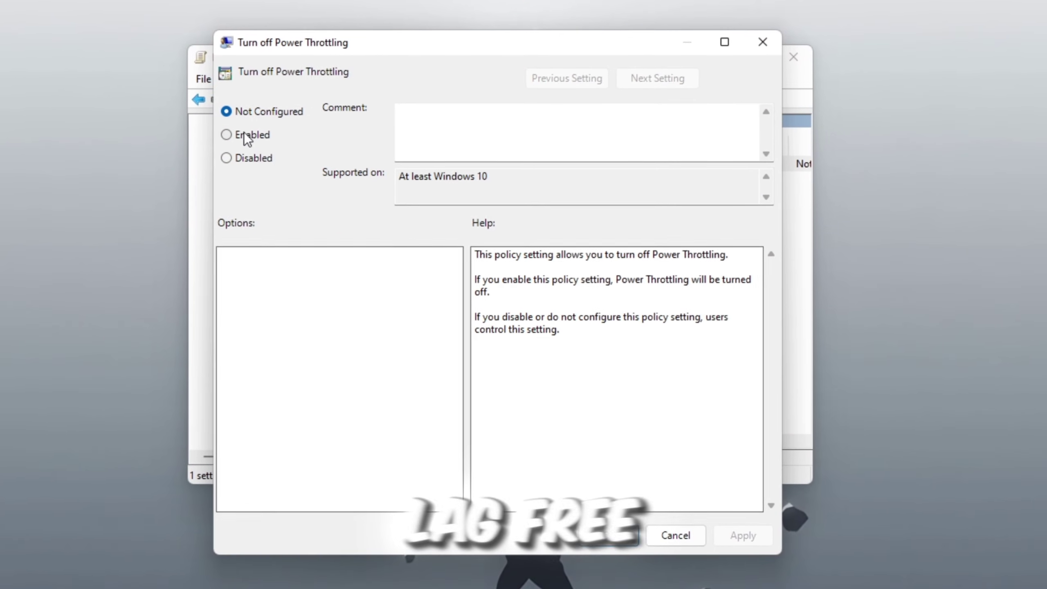
{"action": "left_click", "coordinate": [243, 138]}
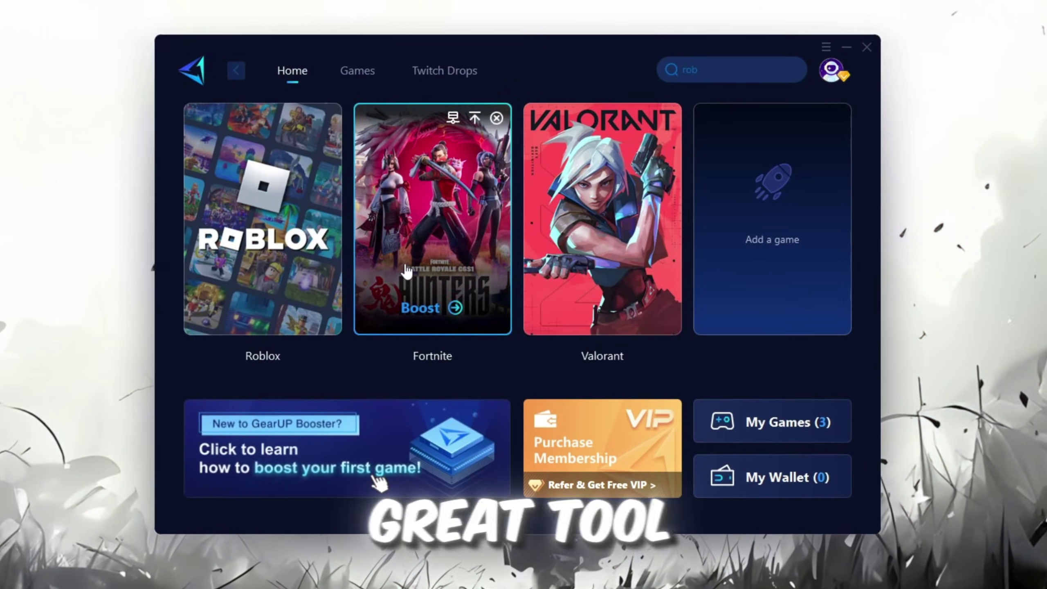
Start the boost for Roblox in GearUP Booster.
{"action": "mouse_move", "coordinate": [244, 335]}
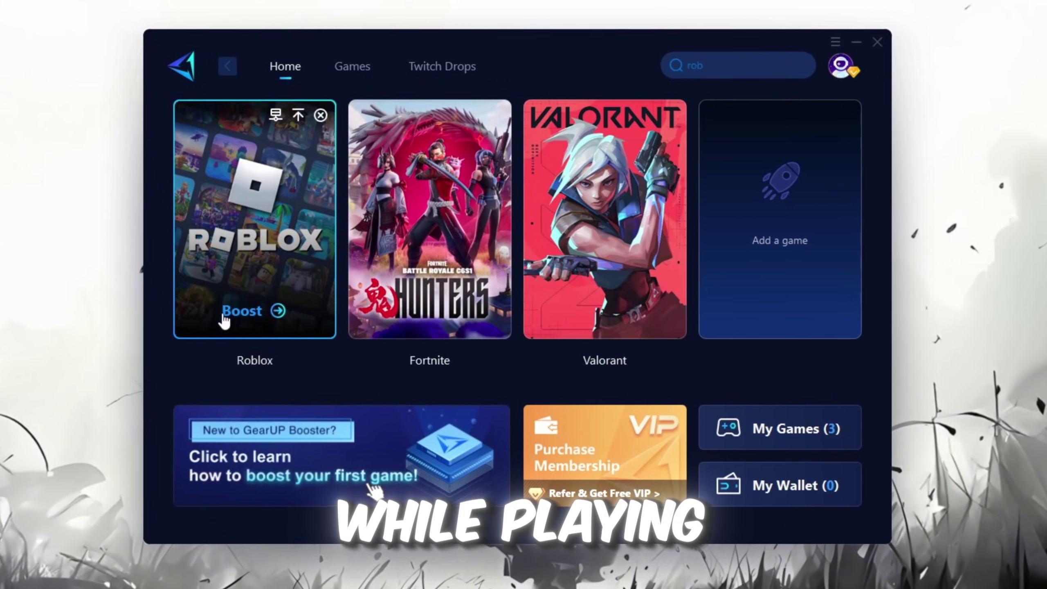
{"action": "left_click", "coordinate": [248, 311]}
{"action": "left_click", "coordinate": [515, 260]}
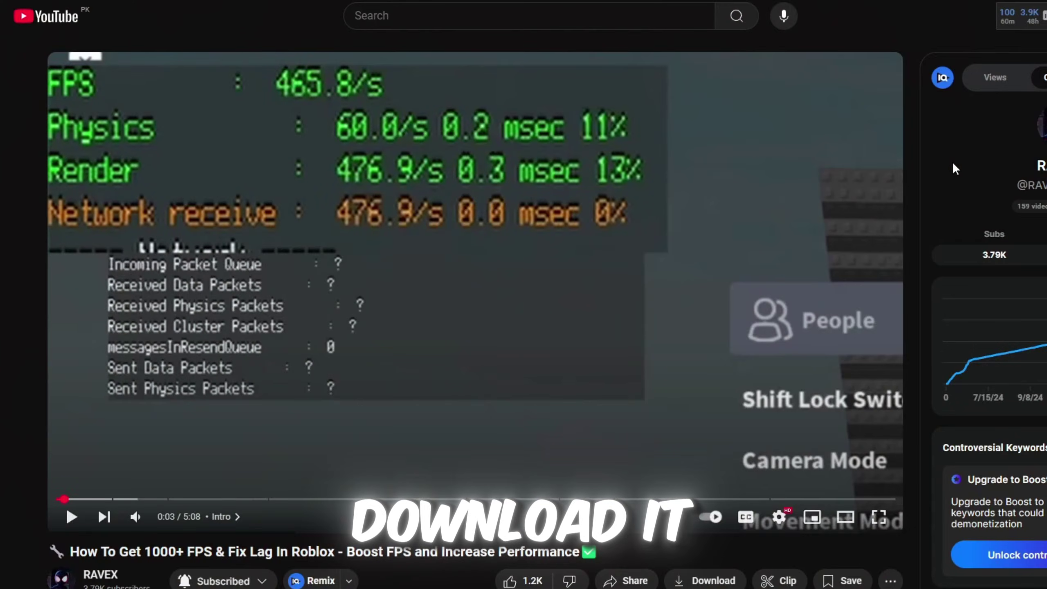
{"action": "scroll", "coordinate": [953, 162], "scroll_direction": "down", "scroll_amount": 5}
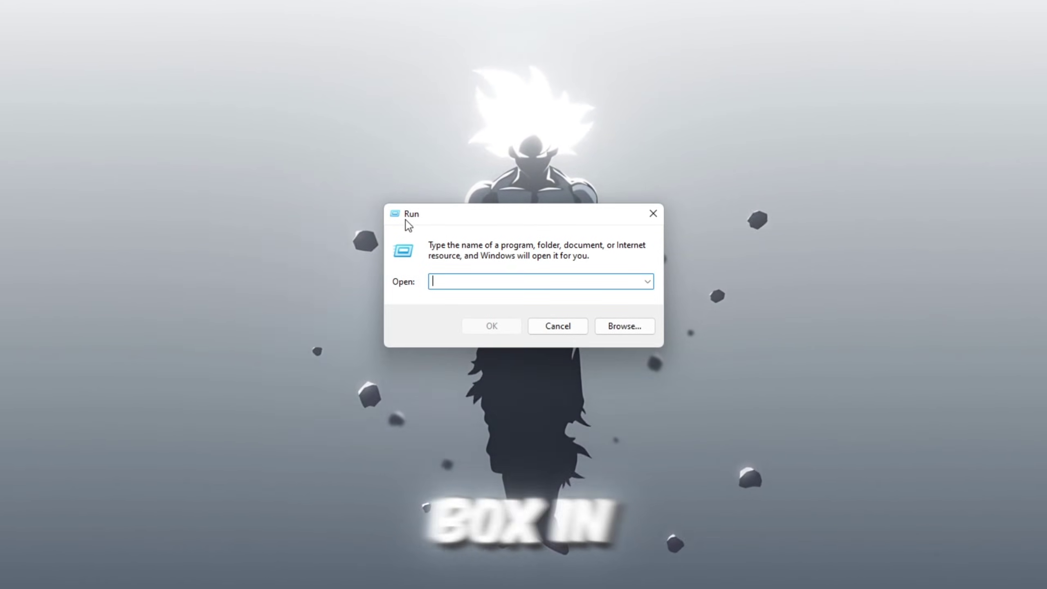
Launch the Local Group Policy Editor by running gpedit.msc, and reposition its window toward the middle of the desktop.
{"action": "type", "text": "gpedit.msc"}
{"action": "key", "text": "ctrl+a"}
{"action": "key", "text": "Return"}
{"action": "left_click_drag", "start_coordinate": [146, 34], "coordinate": [435, 92]}
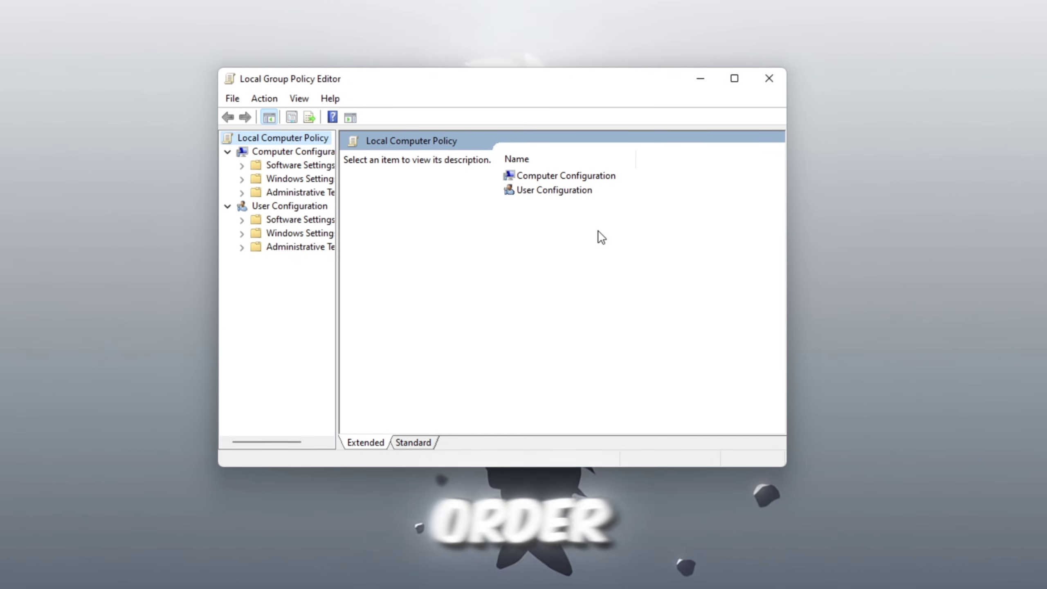
Open the Power Management policies under Computer Configuration, Administrative Templates, System.
{"action": "double_click", "coordinate": [568, 175]}
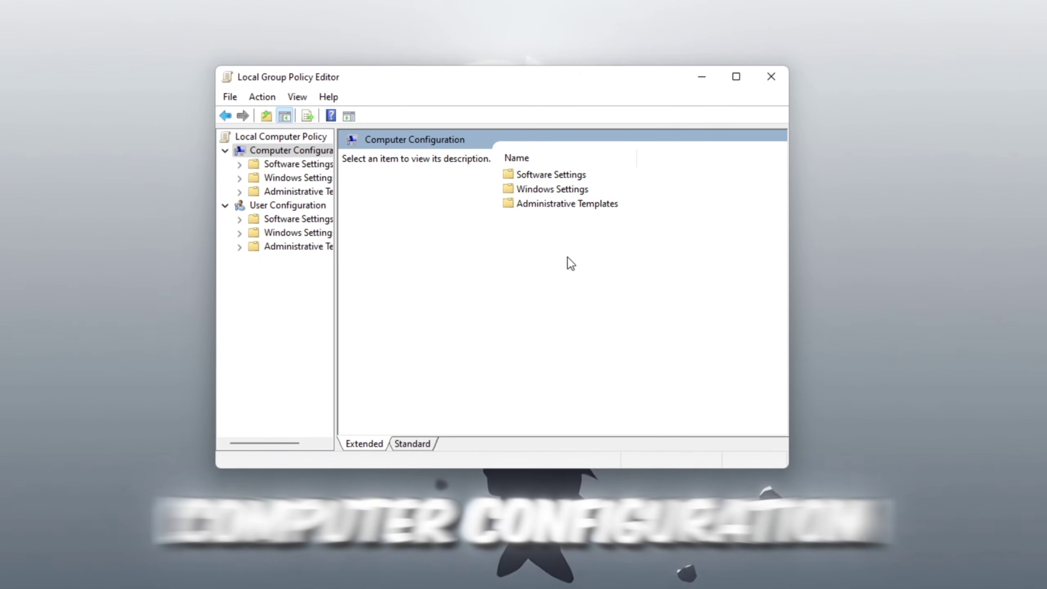
{"action": "double_click", "coordinate": [525, 203]}
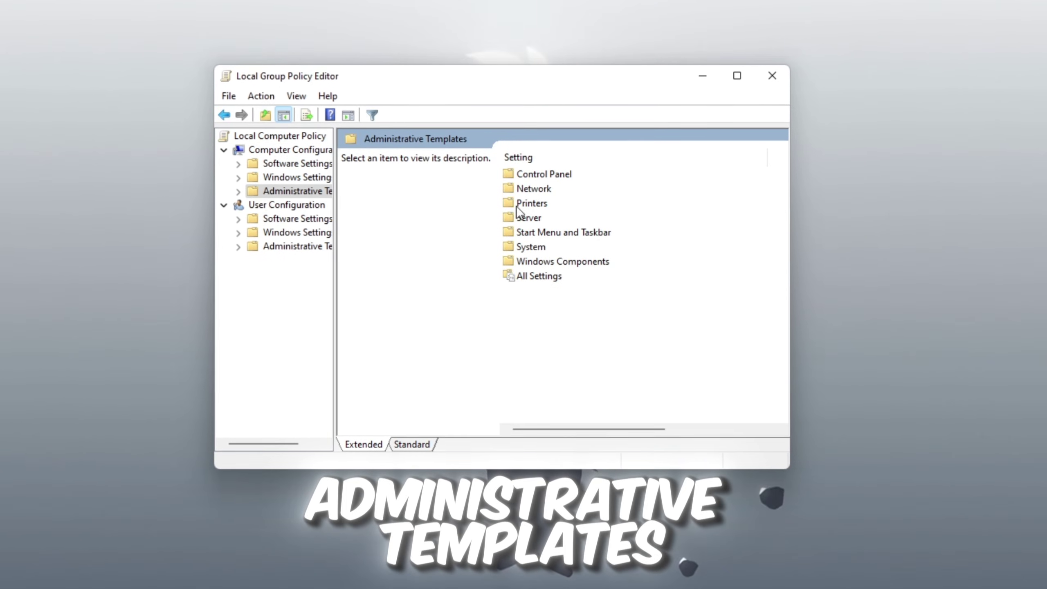
{"action": "double_click", "coordinate": [519, 245]}
{"action": "scroll", "coordinate": [567, 271], "scroll_direction": "down", "scroll_amount": 10}
{"action": "left_click", "coordinate": [553, 188]}
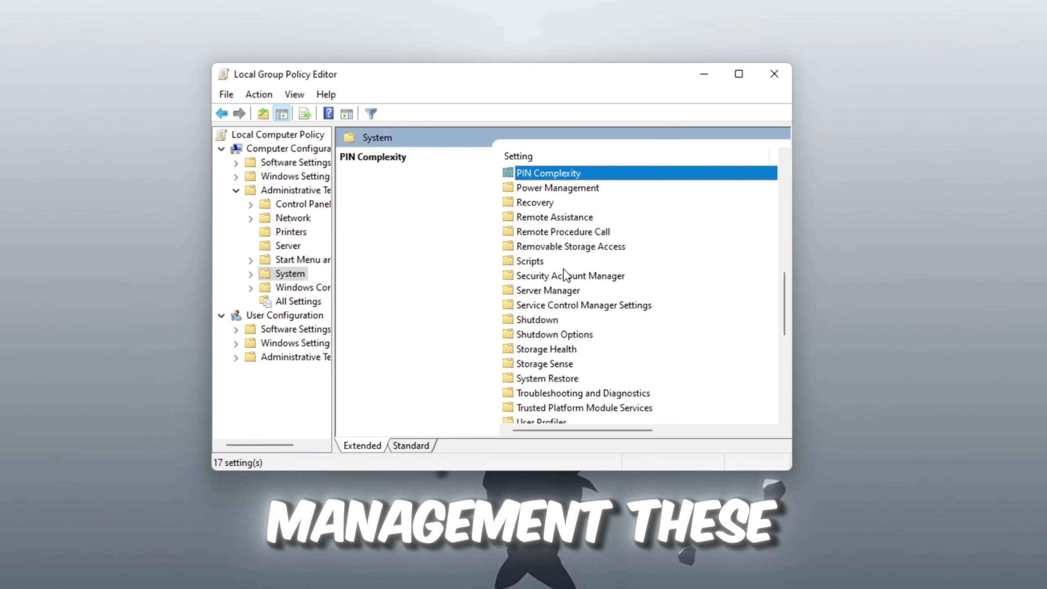
{"action": "double_click", "coordinate": [563, 192]}
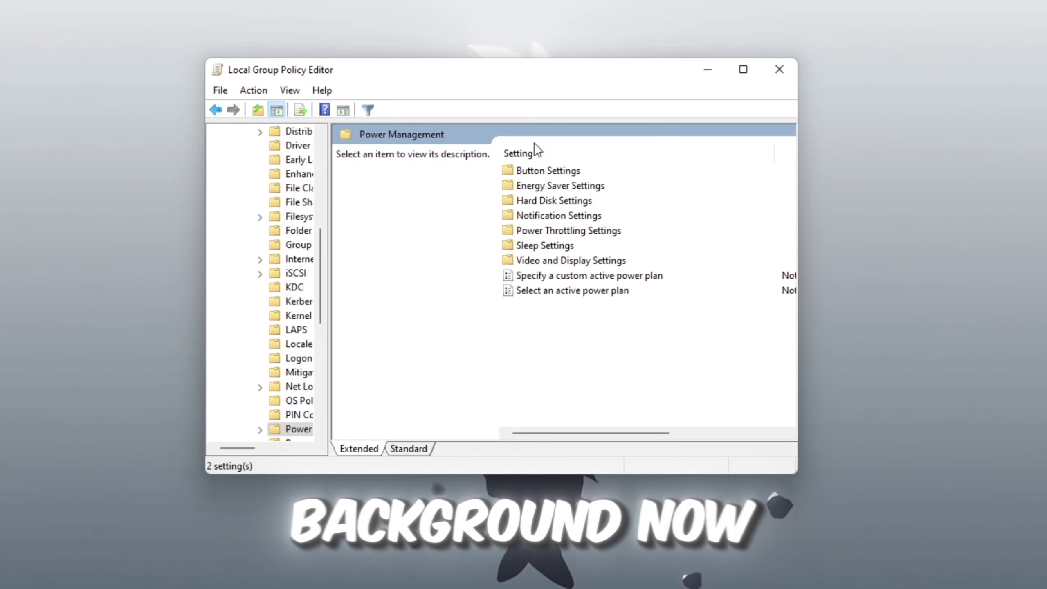
Set the Turn off Power Throttling policy in Power Throttling Settings to Enabled and save it.
{"action": "left_click", "coordinate": [555, 233]}
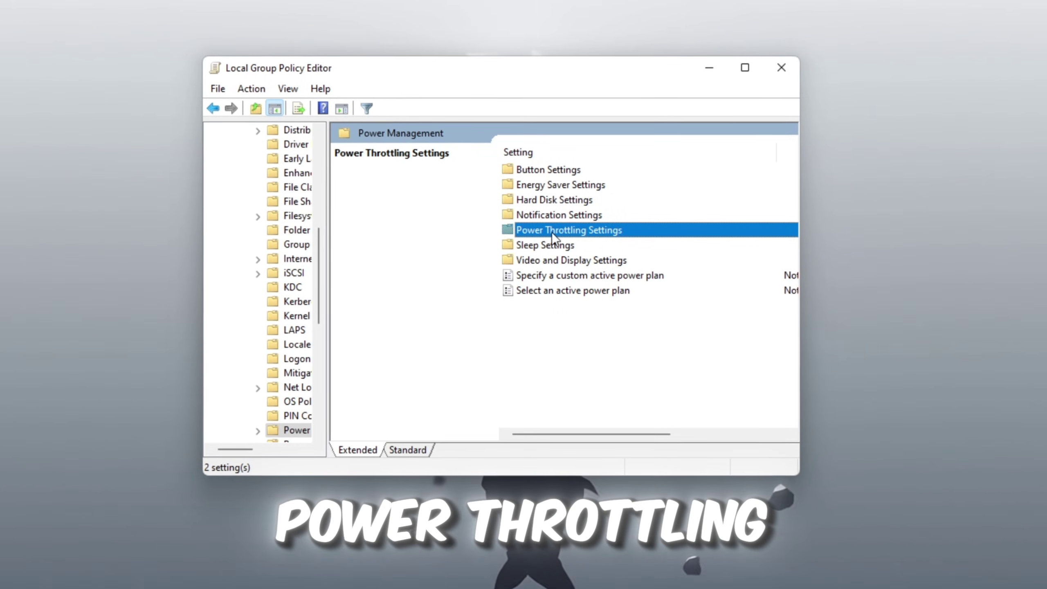
{"action": "double_click", "coordinate": [579, 229]}
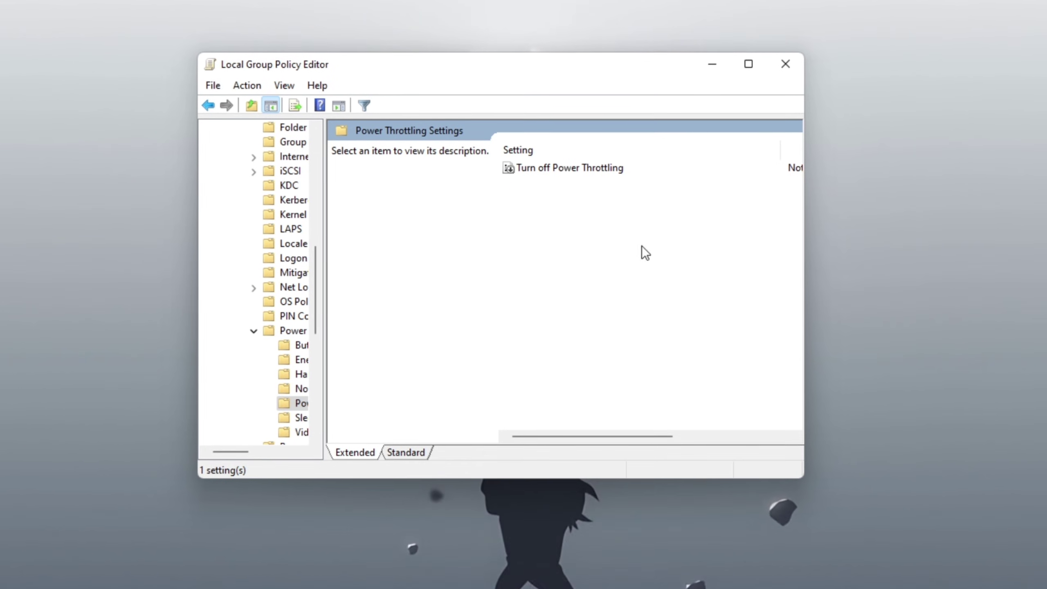
{"action": "double_click", "coordinate": [574, 166]}
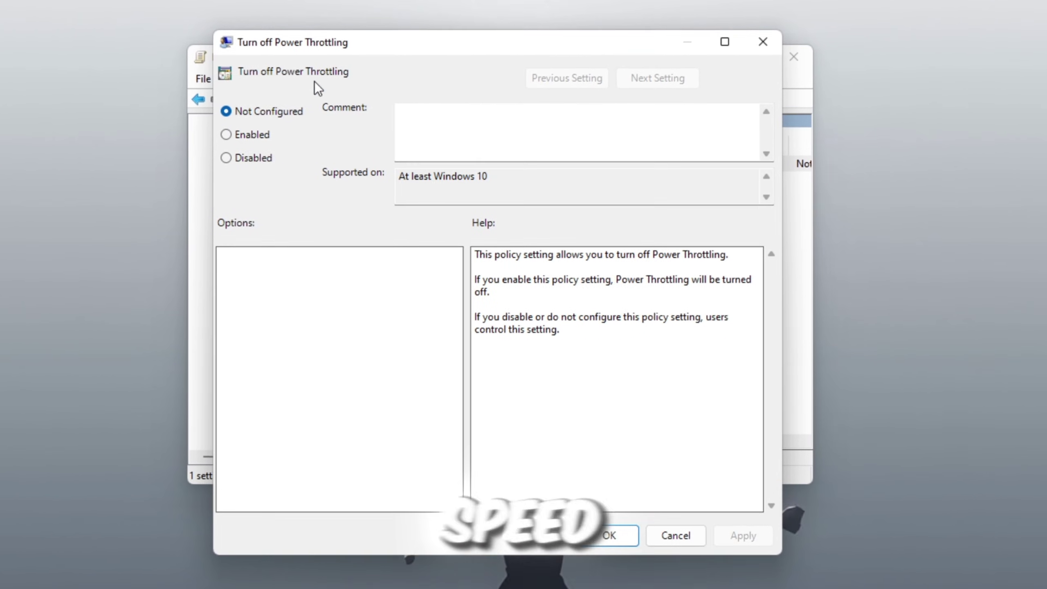
{"action": "left_click", "coordinate": [247, 133]}
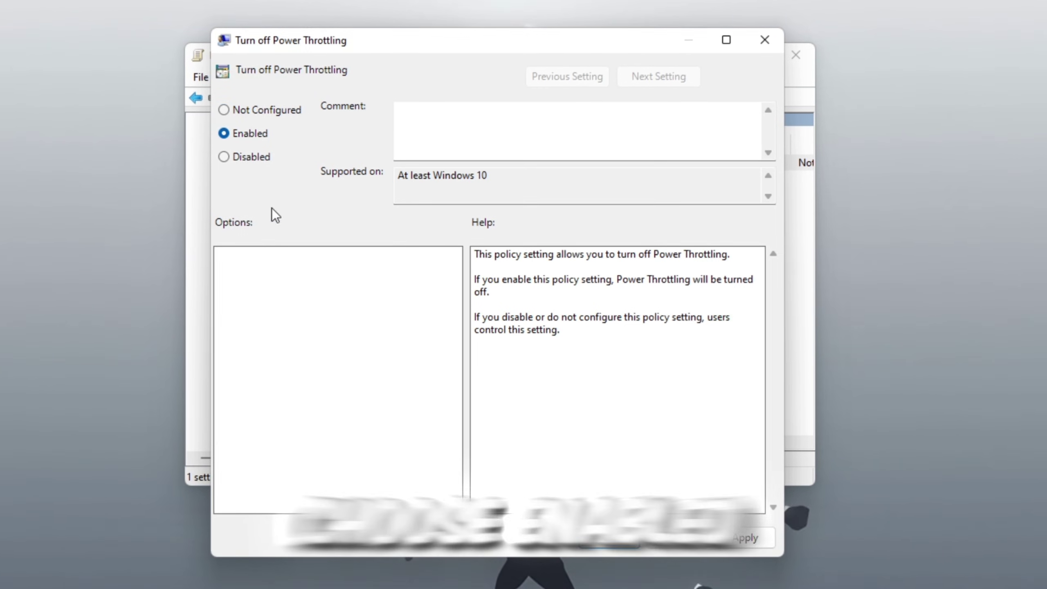
{"action": "left_click", "coordinate": [609, 542]}
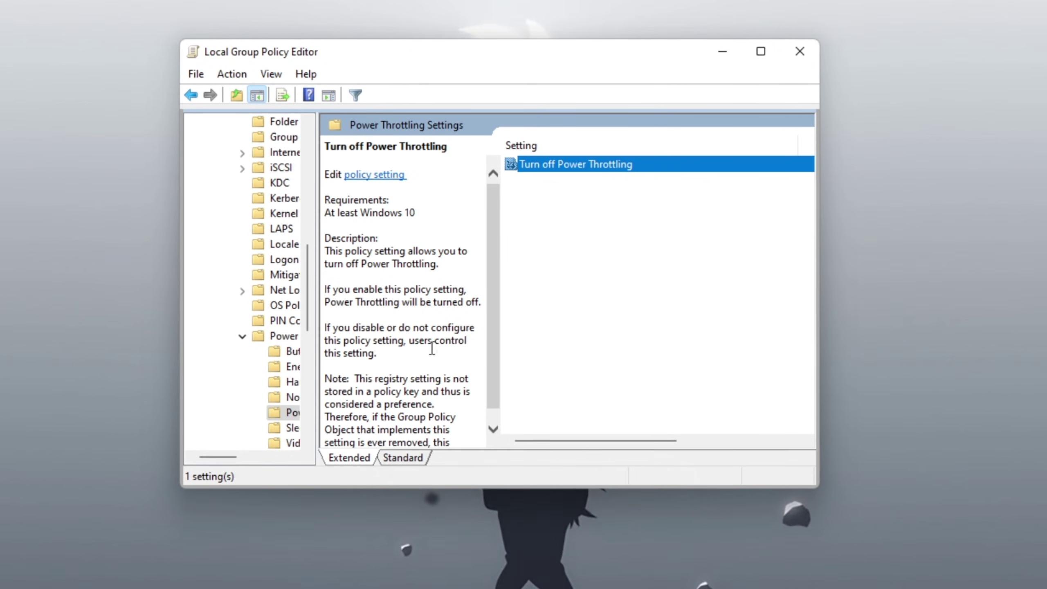
{"action": "left_click_drag", "start_coordinate": [308, 302], "coordinate": [229, 467]}
{"action": "left_click_drag", "start_coordinate": [300, 383], "coordinate": [319, 177]}
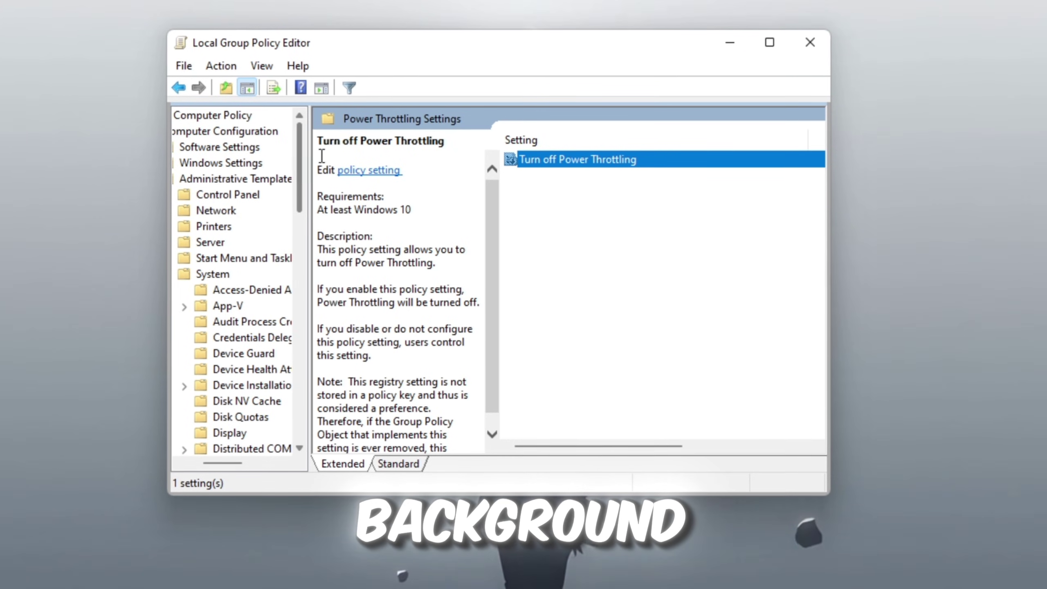
{"action": "left_click_drag", "start_coordinate": [233, 461], "coordinate": [225, 462]}
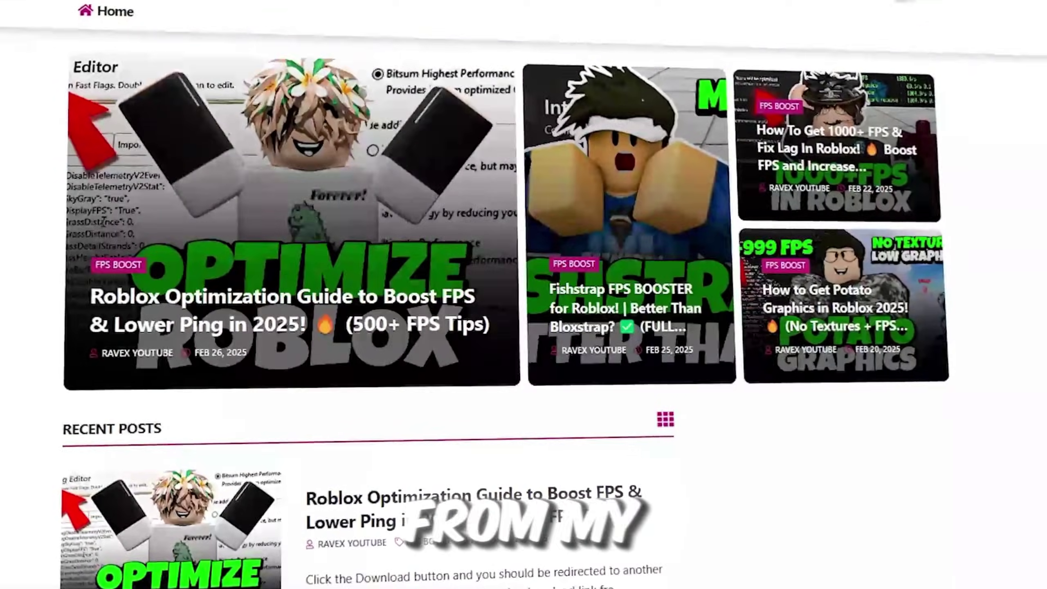
{"action": "scroll", "coordinate": [289, 204], "scroll_direction": "down", "scroll_amount": 5}
{"action": "scroll", "coordinate": [524, 295], "scroll_direction": "down", "scroll_amount": 10}
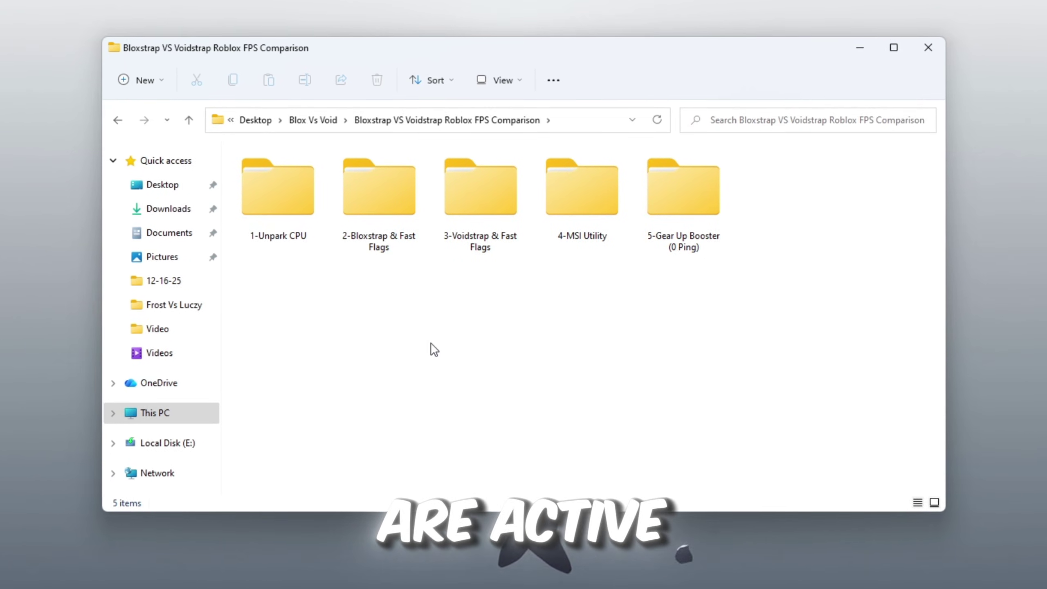
Run UnparkCpu from the 1-Unpark CPU folder as administrator.
{"action": "double_click", "coordinate": [258, 237]}
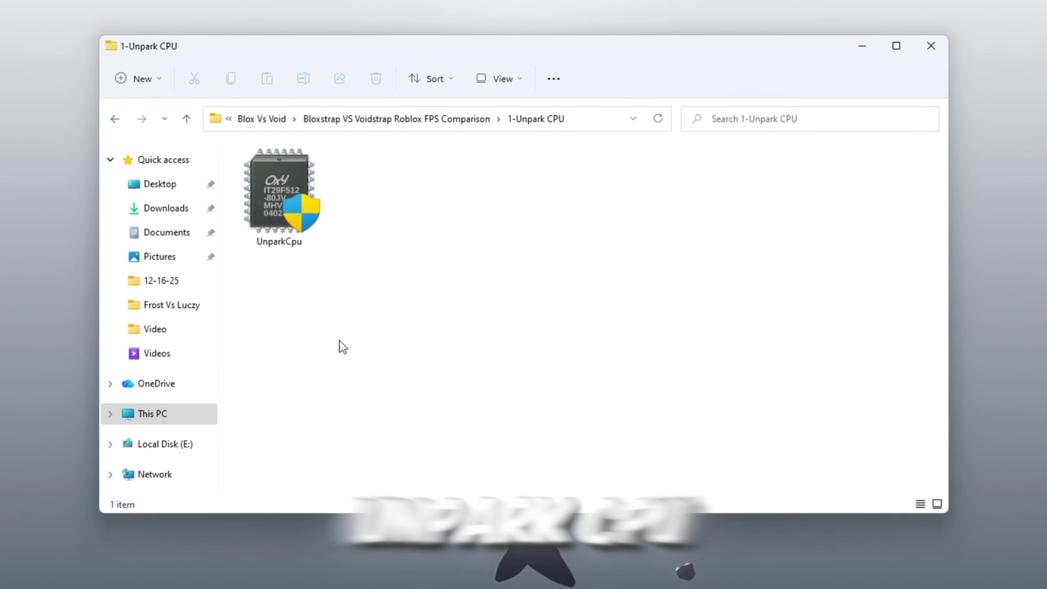
{"action": "scroll", "coordinate": [385, 316], "scroll_direction": "up", "scroll_amount": 5, "text": "ctrl"}
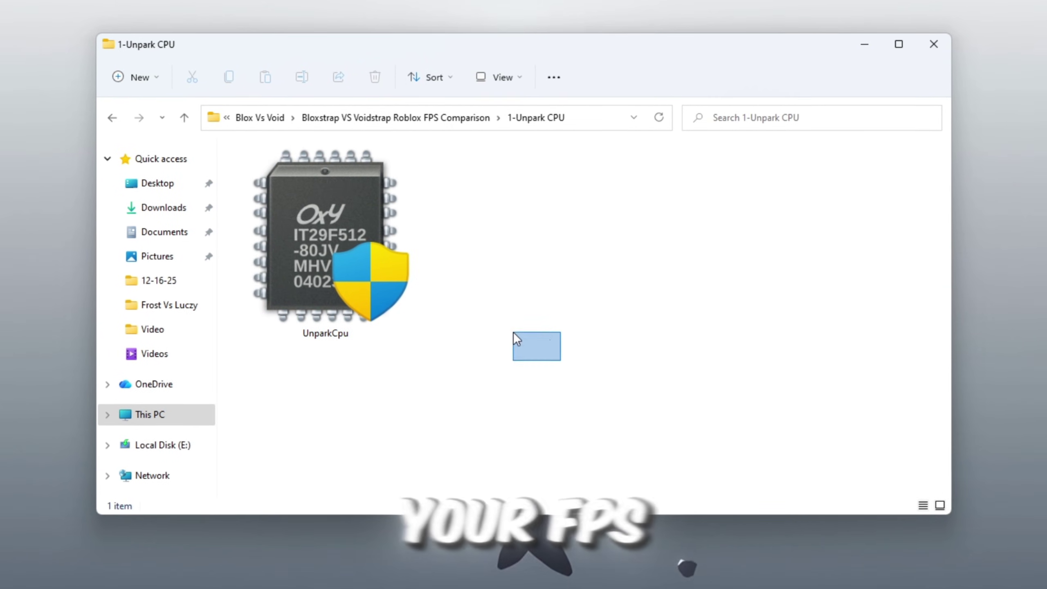
{"action": "left_click_drag", "start_coordinate": [476, 318], "coordinate": [413, 326]}
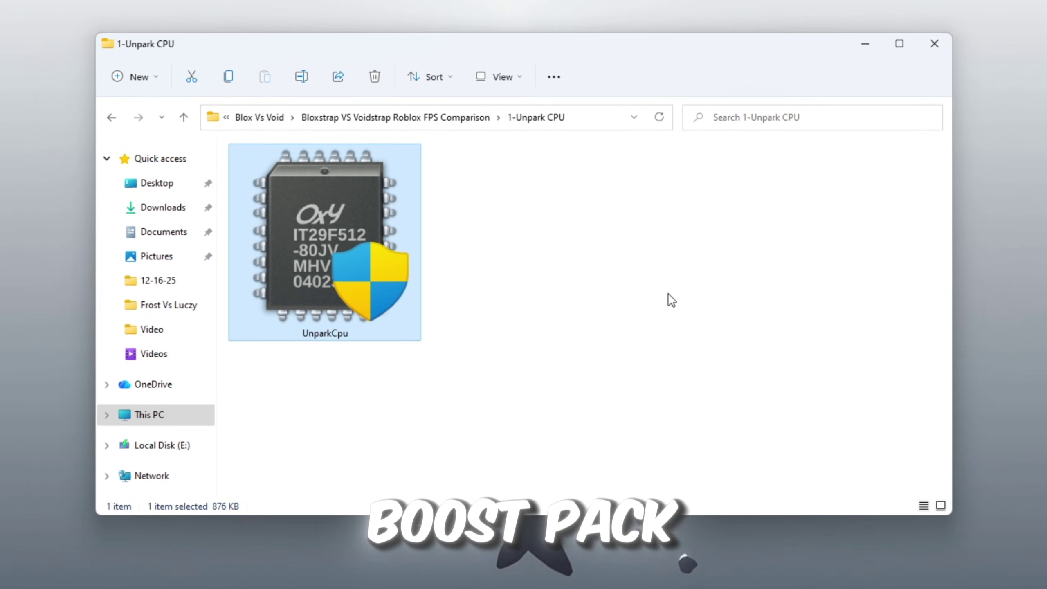
{"action": "right_click", "coordinate": [351, 227]}
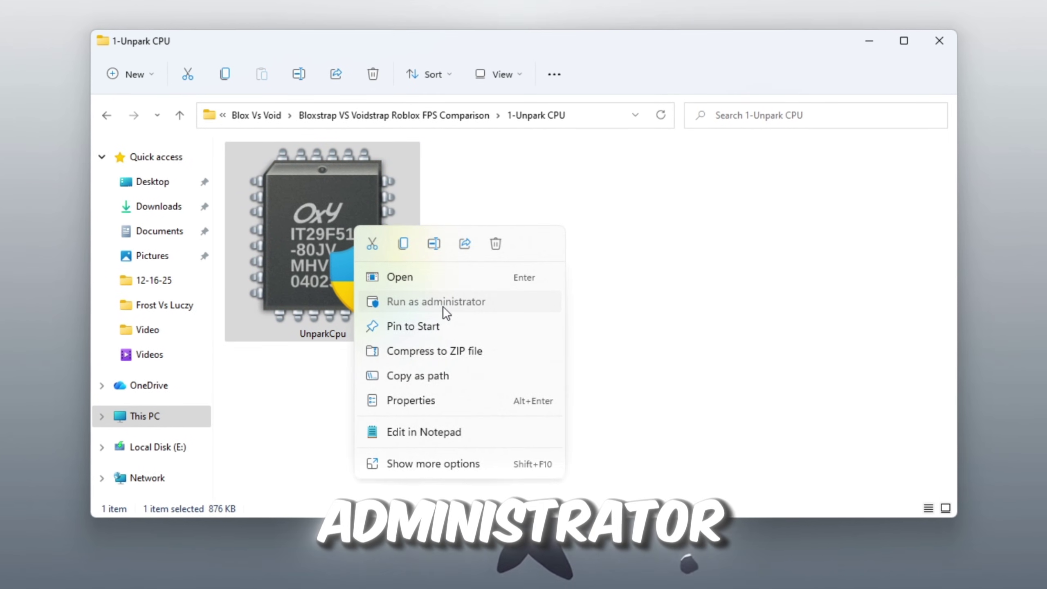
{"action": "left_click", "coordinate": [443, 306]}
{"action": "left_click", "coordinate": [496, 440]}
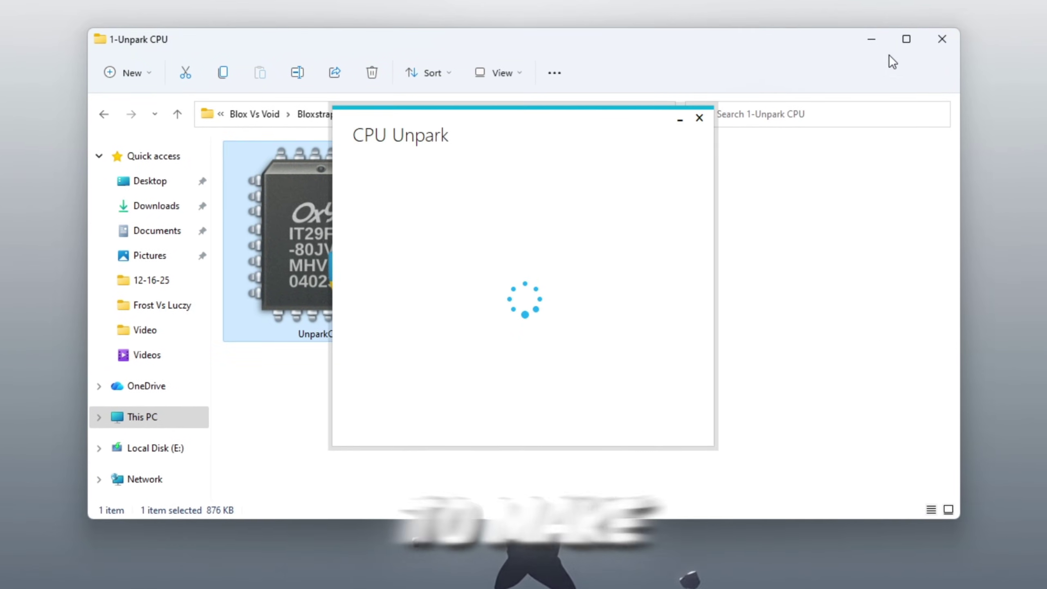
Minimize the folder window, unpark all CPU cores in CPU Unpark and dismiss the info message.
{"action": "left_click", "coordinate": [874, 40]}
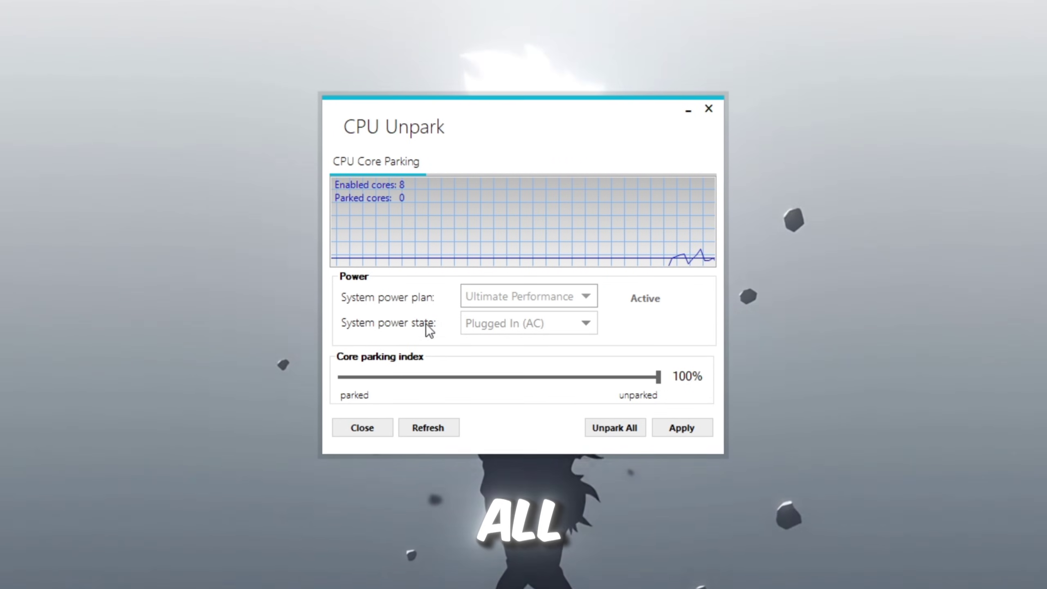
{"action": "left_click", "coordinate": [599, 435]}
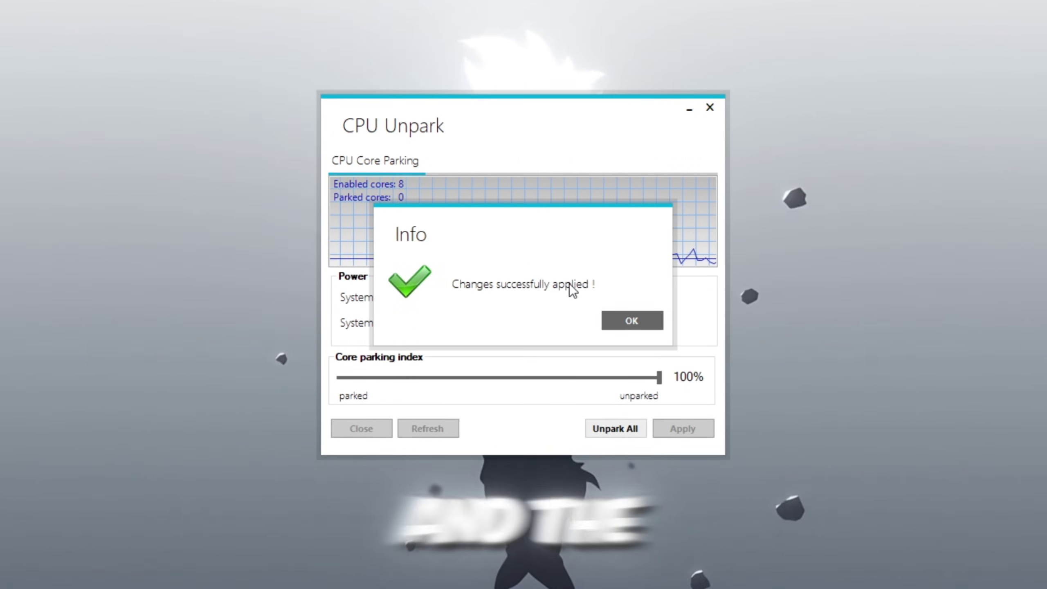
{"action": "left_click", "coordinate": [623, 323]}
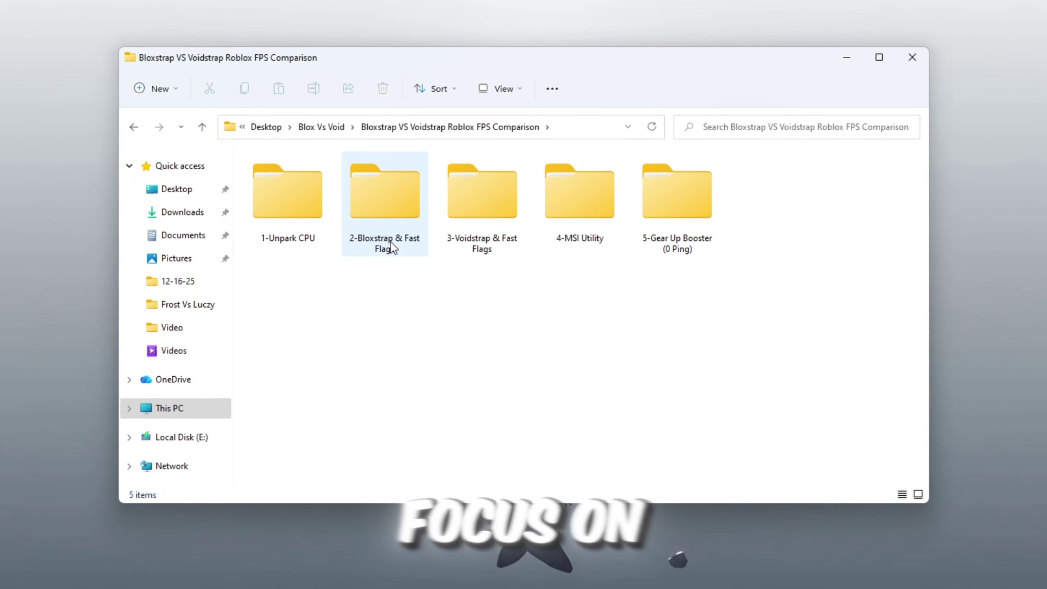
Open the 2-Bloxstrap & Fast Flags folder of the FPS comparison pack.
{"action": "double_click", "coordinate": [392, 247]}
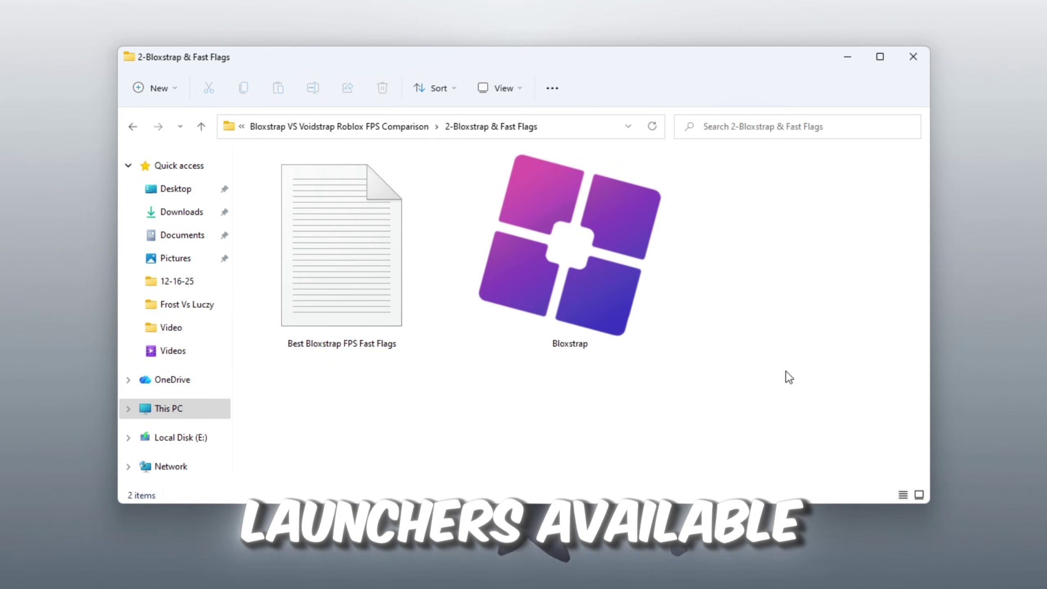
{"action": "scroll", "coordinate": [600, 355], "scroll_direction": "down", "scroll_amount": 2}
{"action": "left_click", "coordinate": [641, 295]}
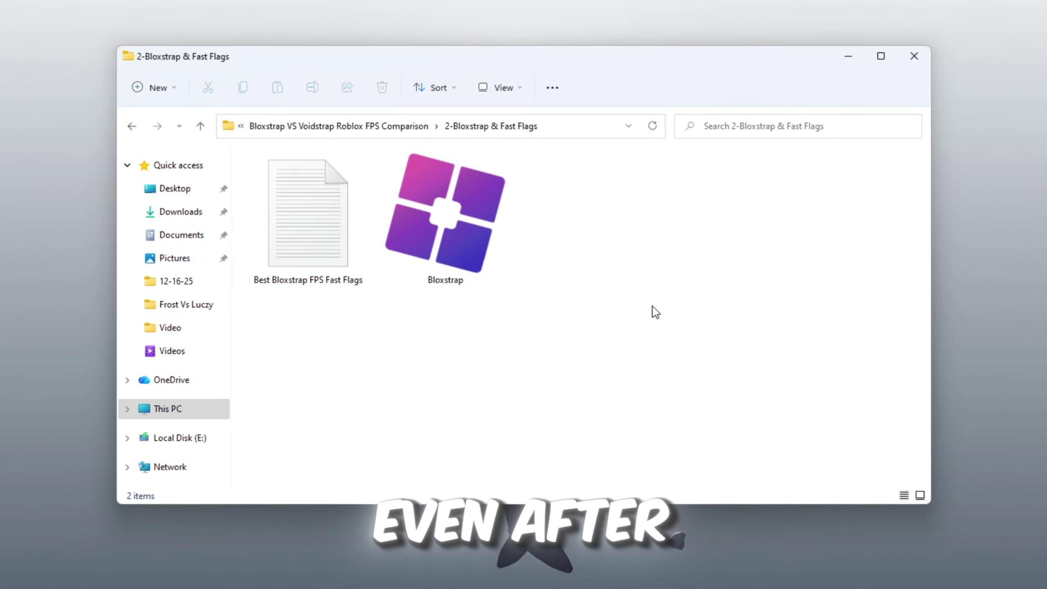
{"action": "scroll", "coordinate": [380, 408], "scroll_direction": "up", "scroll_amount": 2}
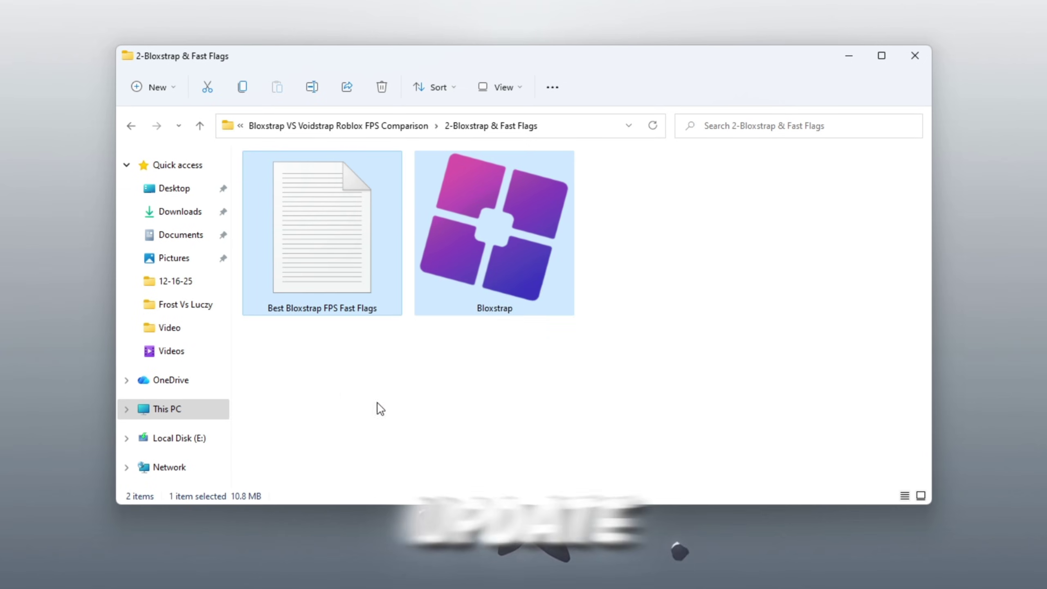
{"action": "left_click", "coordinate": [518, 401]}
{"action": "scroll", "coordinate": [705, 393], "scroll_direction": "up", "scroll_amount": 2}
{"action": "left_click", "coordinate": [565, 264]}
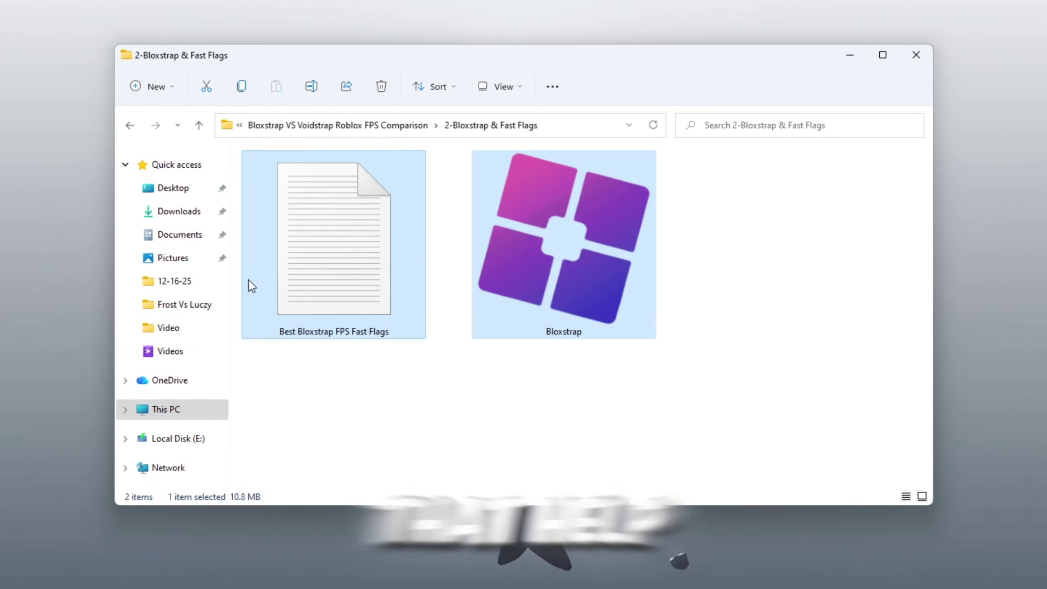
{"action": "left_click", "coordinate": [423, 407]}
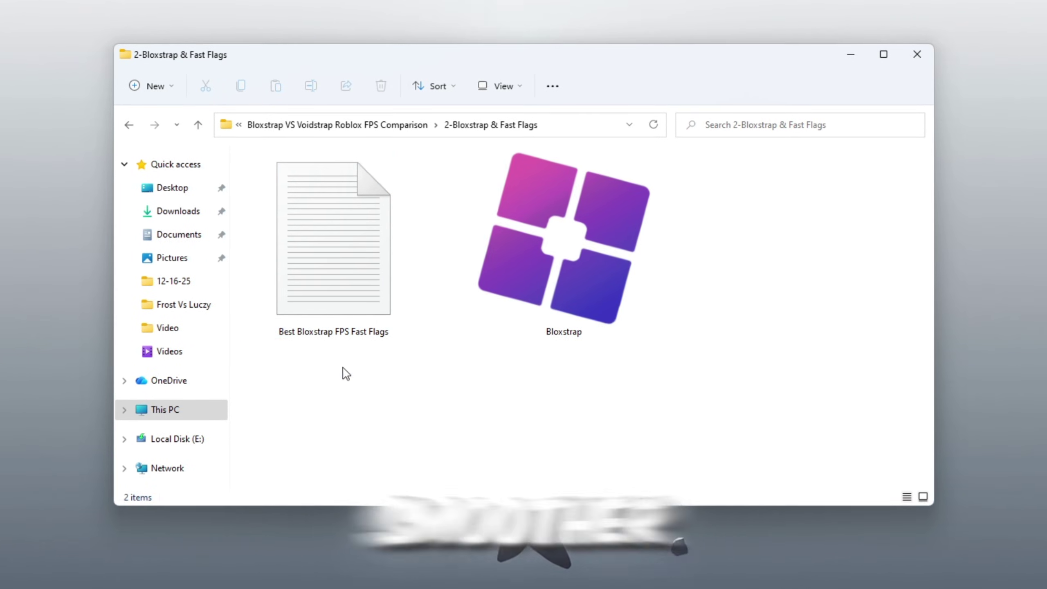
{"action": "left_click", "coordinate": [598, 328]}
{"action": "left_click", "coordinate": [440, 393]}
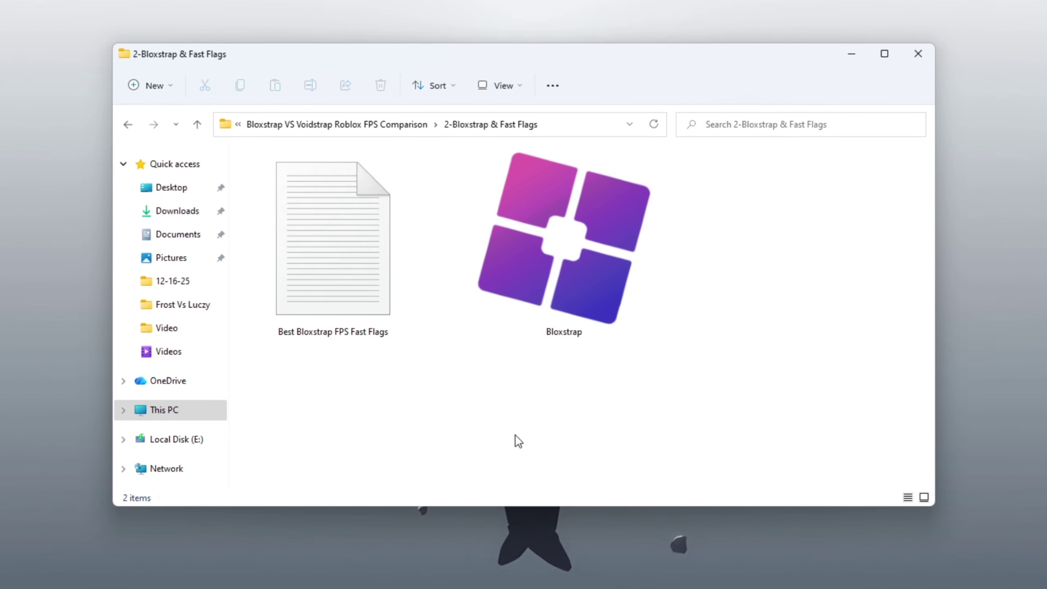
{"action": "left_click_drag", "start_coordinate": [539, 439], "coordinate": [409, 305]}
{"action": "left_click", "coordinate": [828, 253]}
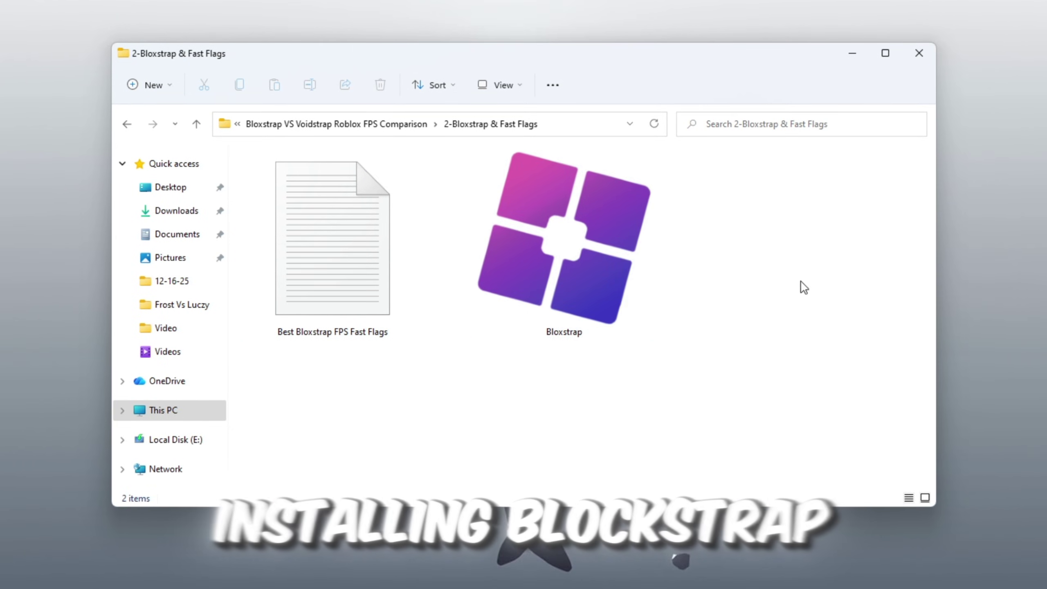
Minimize the folder window, launch the installed Bloxstrap app and open its settings.
{"action": "left_click", "coordinate": [846, 53]}
{"action": "key", "text": "super"}
{"action": "type", "text": "bloxstrap"}
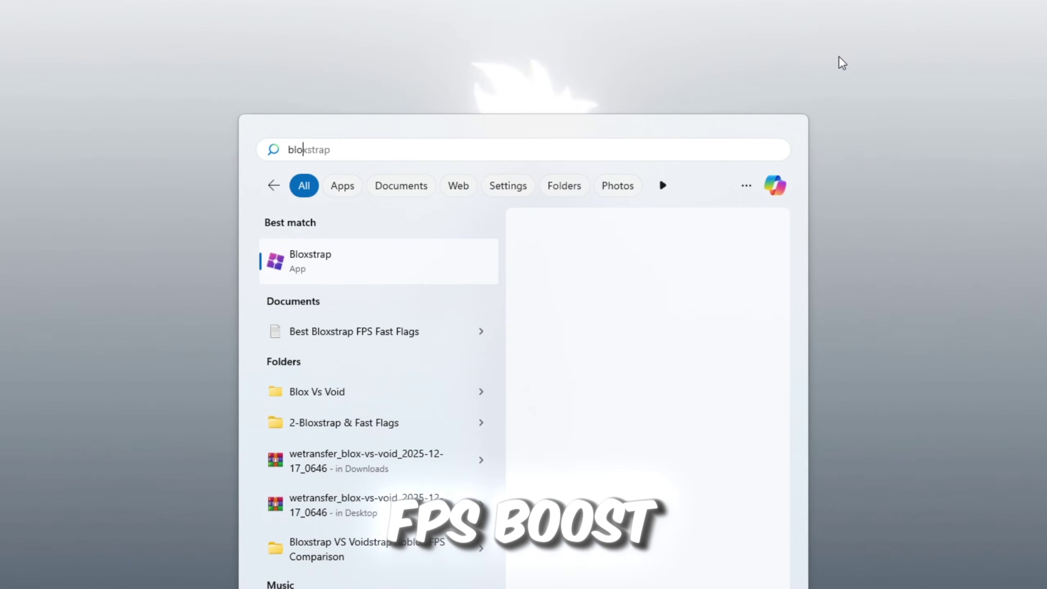
{"action": "key", "text": "Return"}
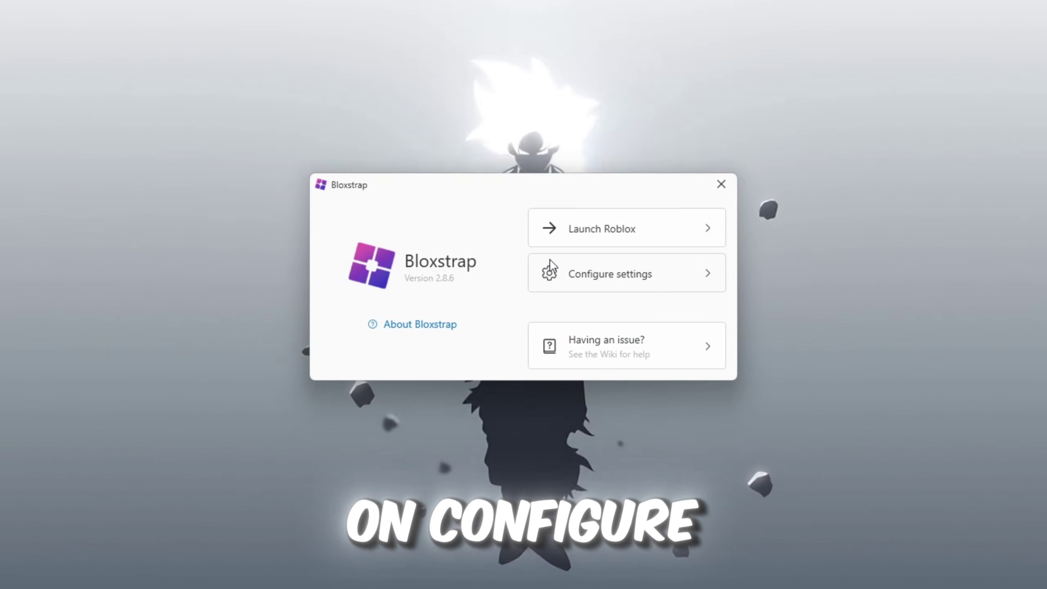
{"action": "left_click", "coordinate": [602, 273]}
{"action": "left_click", "coordinate": [237, 142]}
{"action": "left_click", "coordinate": [224, 172]}
{"action": "left_click", "coordinate": [209, 243]}
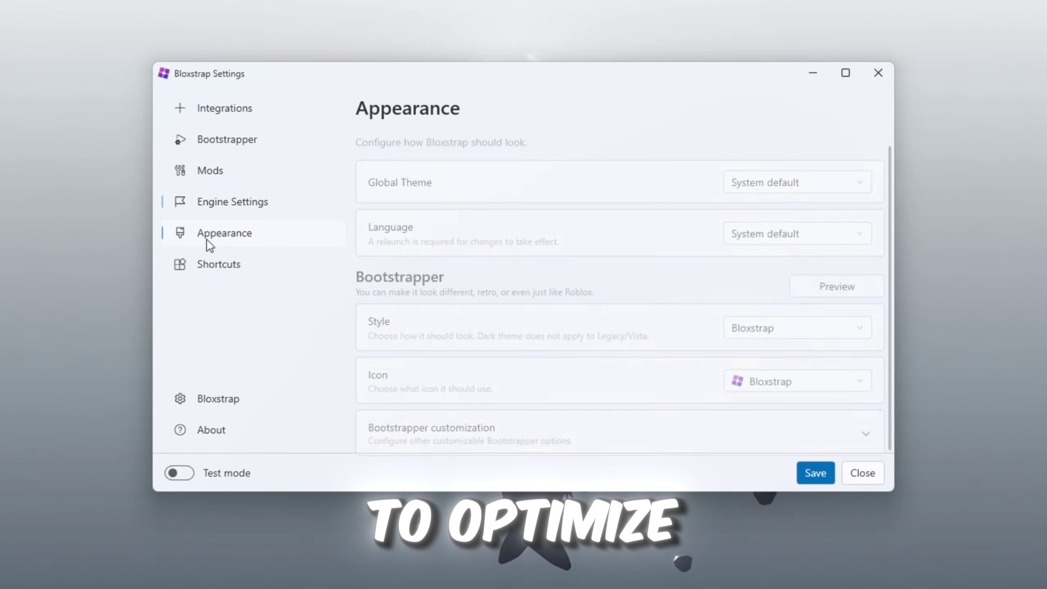
{"action": "left_click", "coordinate": [218, 263]}
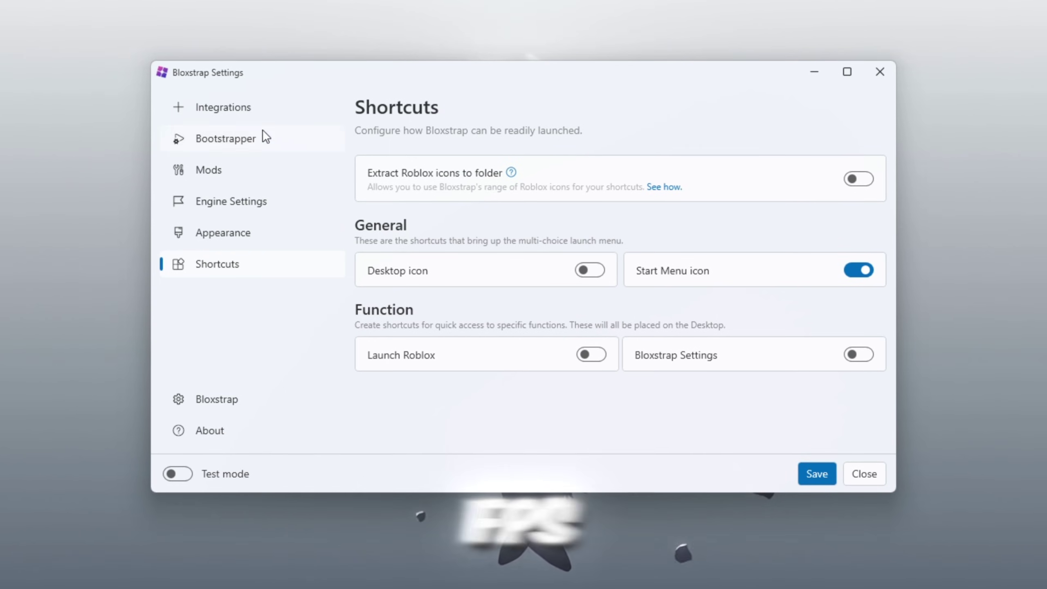
In the Integrations settings, leave Enable activity tracking switched on and enable Don't exit to desktop app.
{"action": "left_click", "coordinate": [223, 101]}
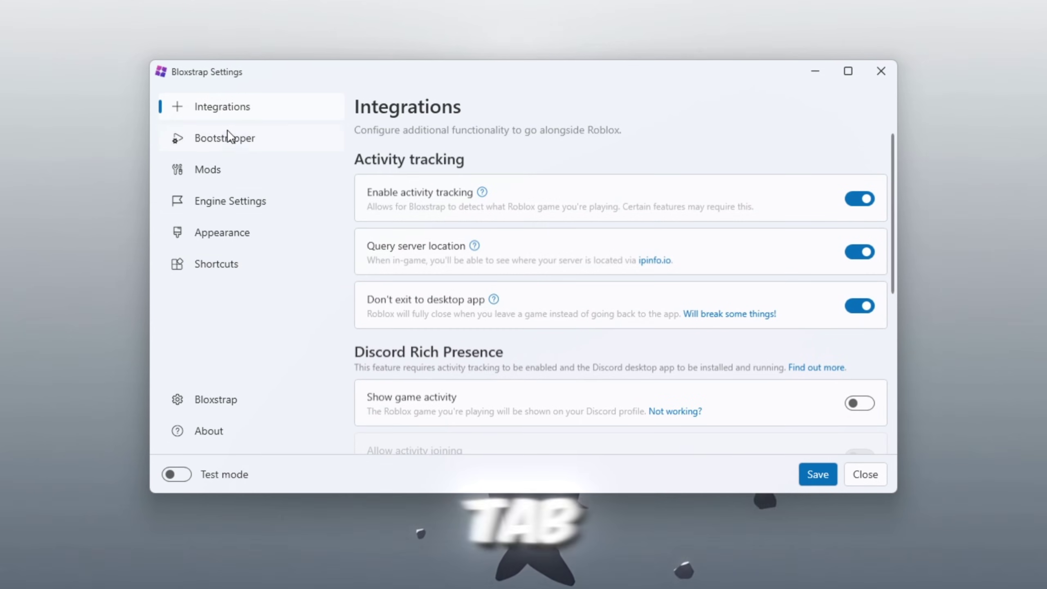
{"action": "left_click", "coordinate": [865, 200]}
{"action": "left_click", "coordinate": [865, 200]}
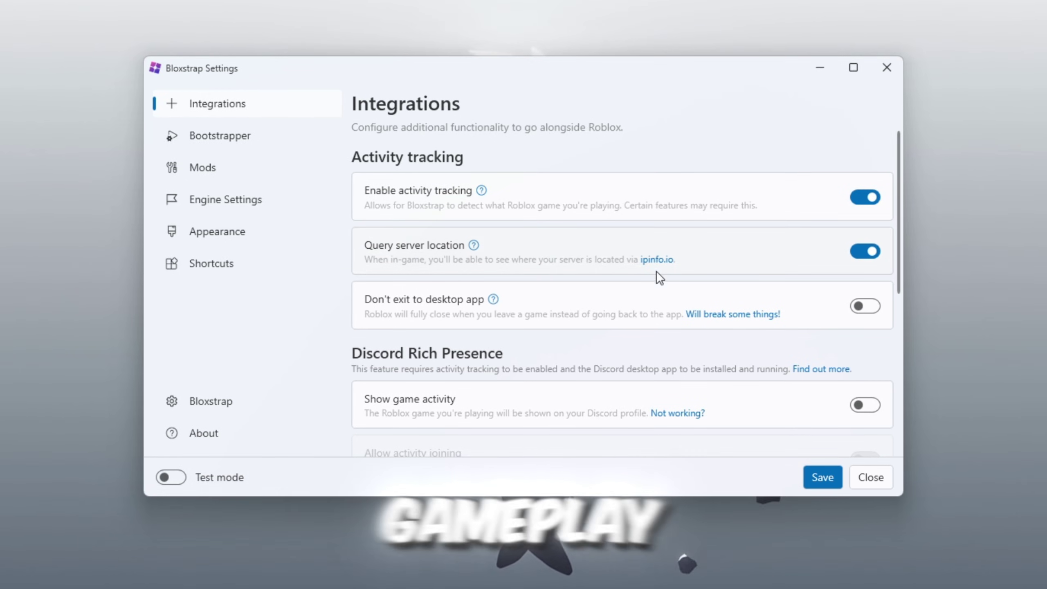
{"action": "left_click", "coordinate": [866, 307]}
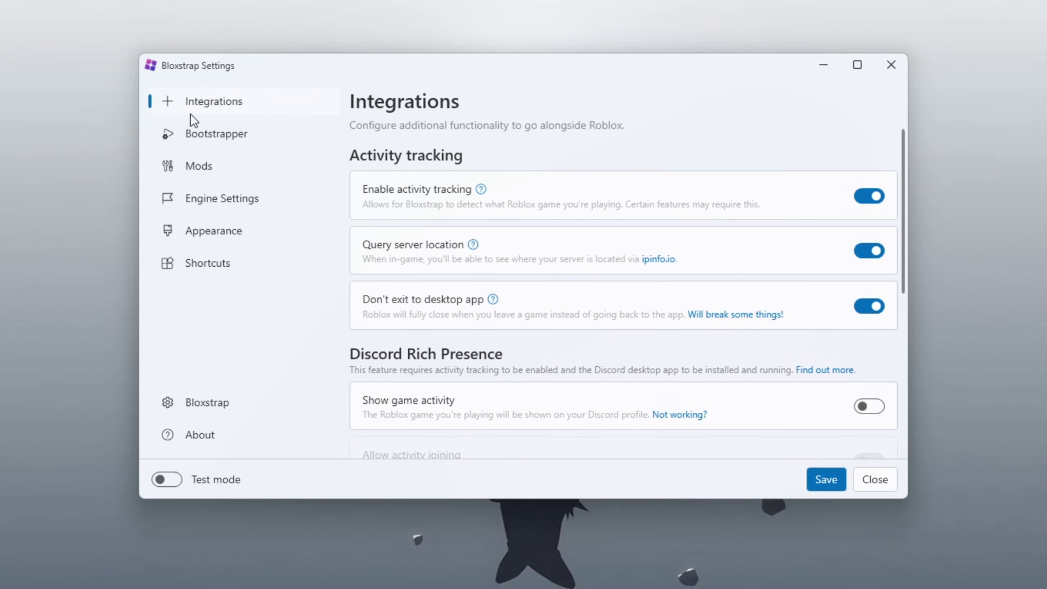
In the Bootstrapper settings, switch the prompt for launching another Roblox instance and unsupported Roblox languages off and back on.
{"action": "left_click", "coordinate": [177, 133]}
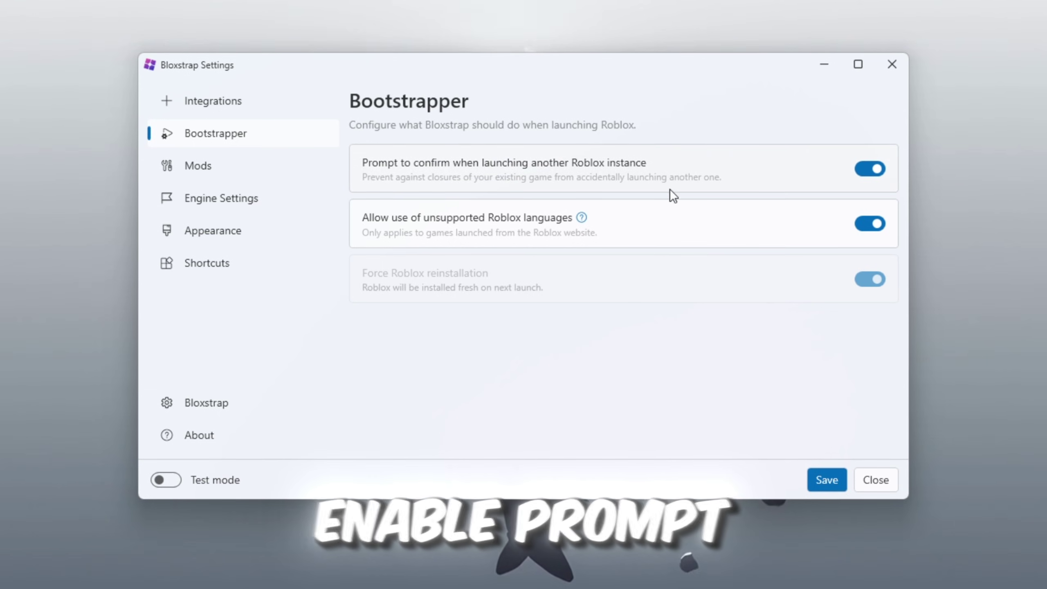
{"action": "left_click", "coordinate": [868, 177]}
{"action": "left_click", "coordinate": [865, 174]}
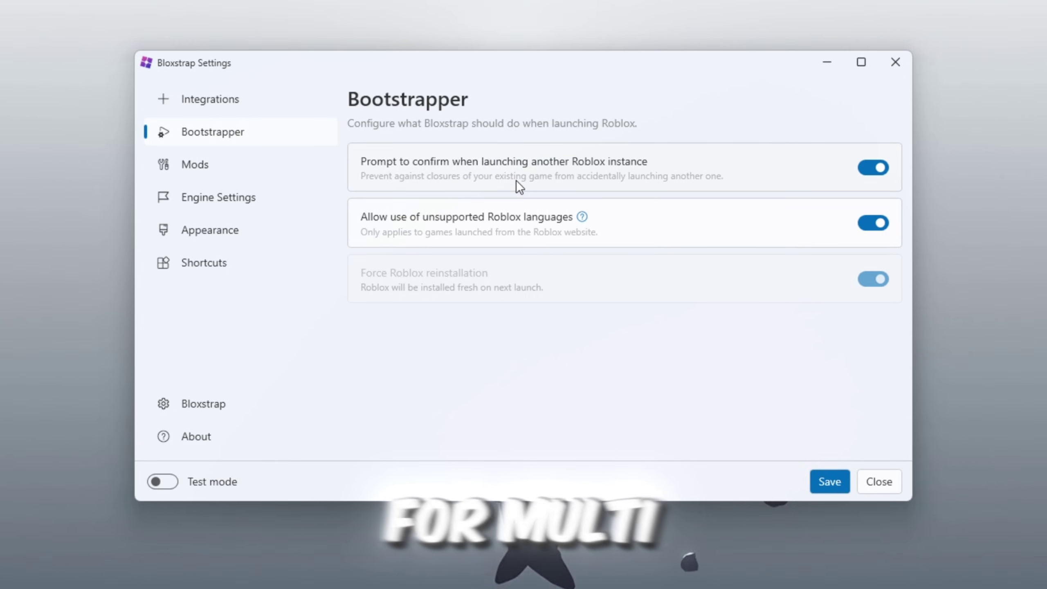
{"action": "left_click", "coordinate": [877, 225]}
{"action": "left_click", "coordinate": [877, 225]}
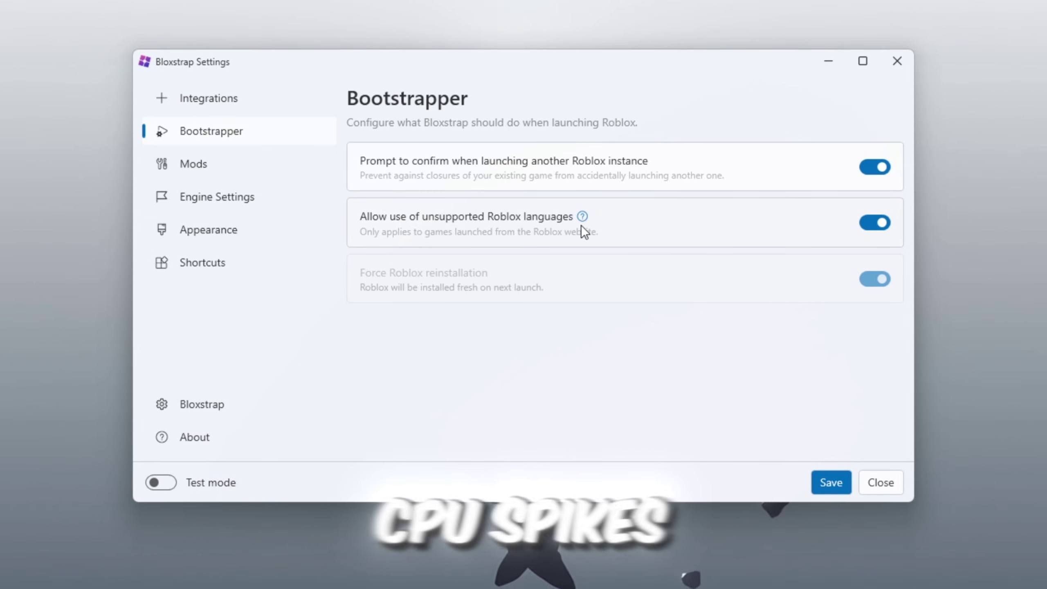
In the Mods settings, toggle Use old avatar editor background and Emulate old character sounds, returning each to its original state.
{"action": "left_click", "coordinate": [222, 169]}
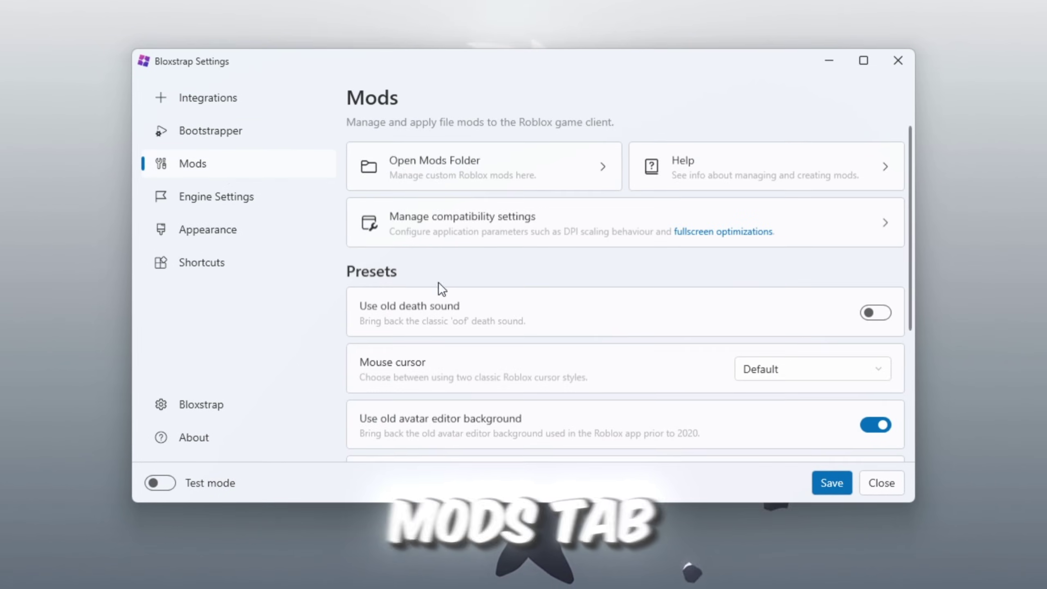
{"action": "scroll", "coordinate": [616, 304], "scroll_direction": "down", "scroll_amount": 2}
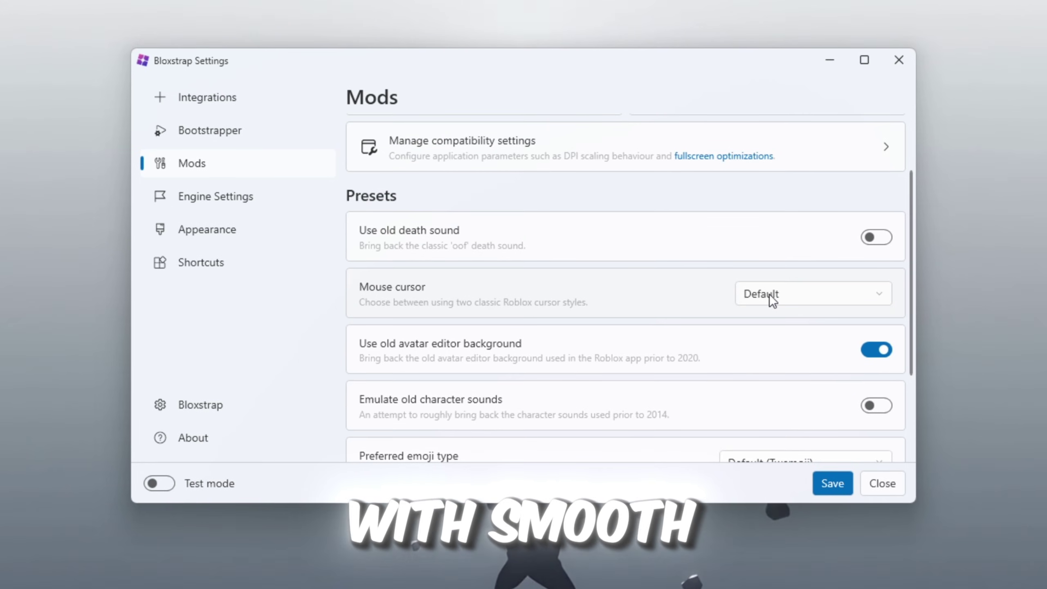
{"action": "scroll", "coordinate": [660, 297], "scroll_direction": "down", "scroll_amount": 2}
{"action": "scroll", "coordinate": [604, 342], "scroll_direction": "down", "scroll_amount": 1}
{"action": "scroll", "coordinate": [482, 359], "scroll_direction": "up", "scroll_amount": 1}
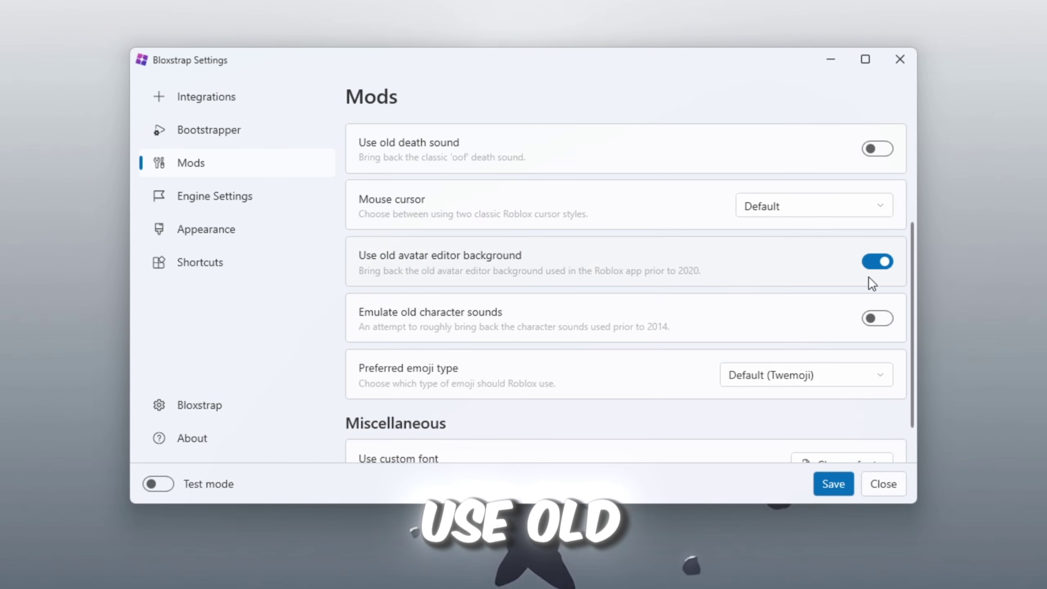
{"action": "left_click", "coordinate": [874, 267]}
{"action": "left_click", "coordinate": [874, 267]}
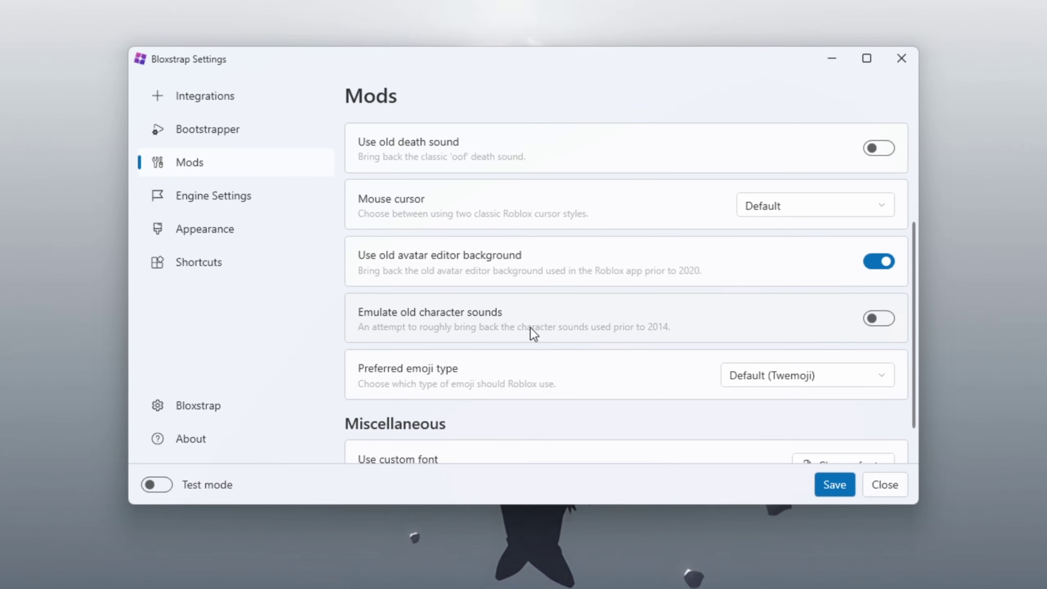
{"action": "left_click", "coordinate": [880, 317]}
{"action": "left_click", "coordinate": [881, 321]}
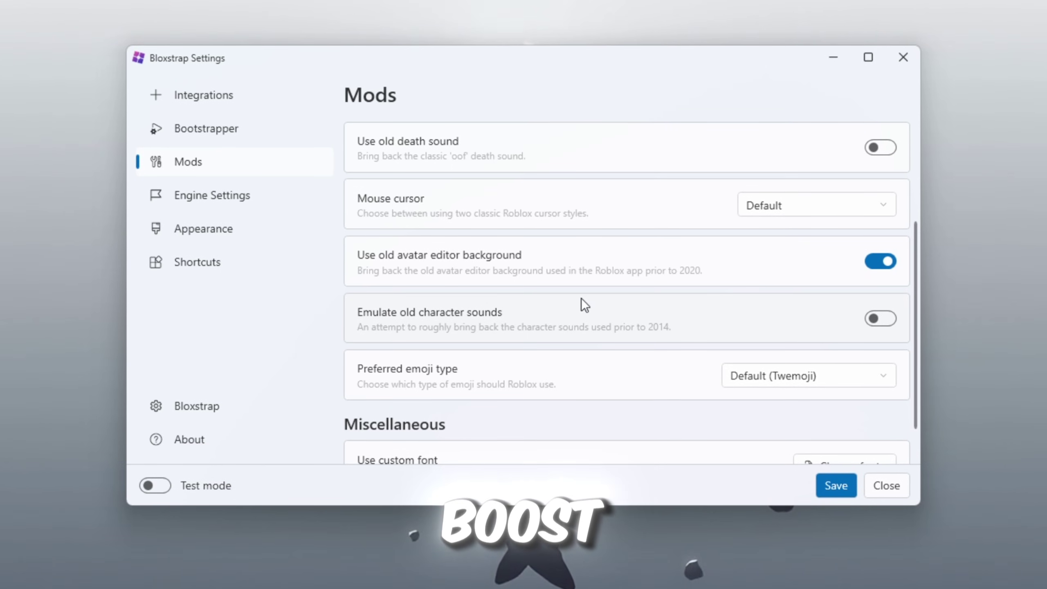
In Engine Settings, keep Allow Bloxstrap to manage Fast Flags enabled and set anti-aliasing quality (MSAA) to 1x.
{"action": "left_click", "coordinate": [194, 195]}
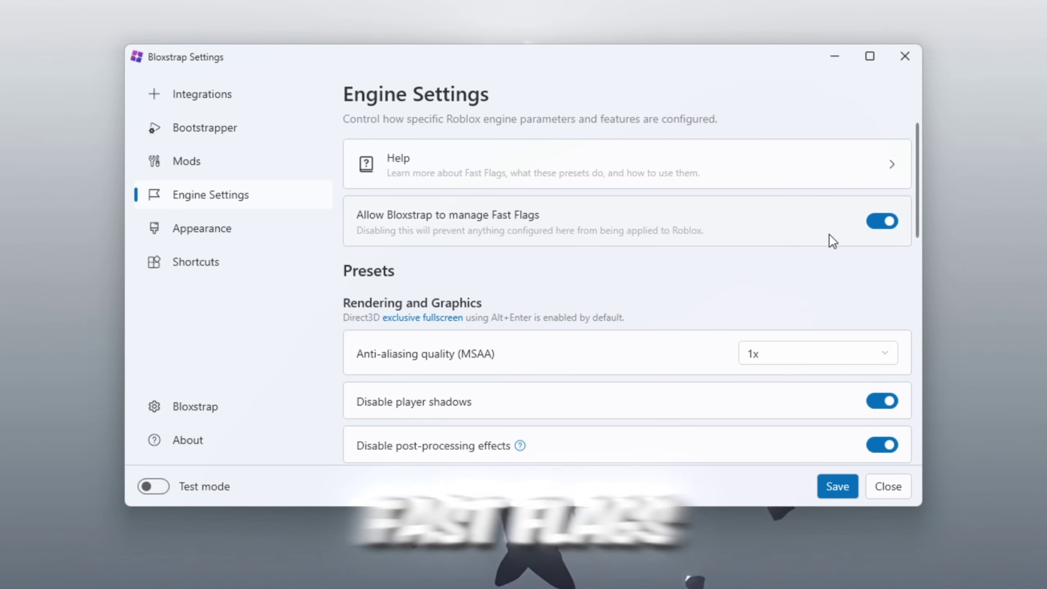
{"action": "left_click", "coordinate": [877, 222]}
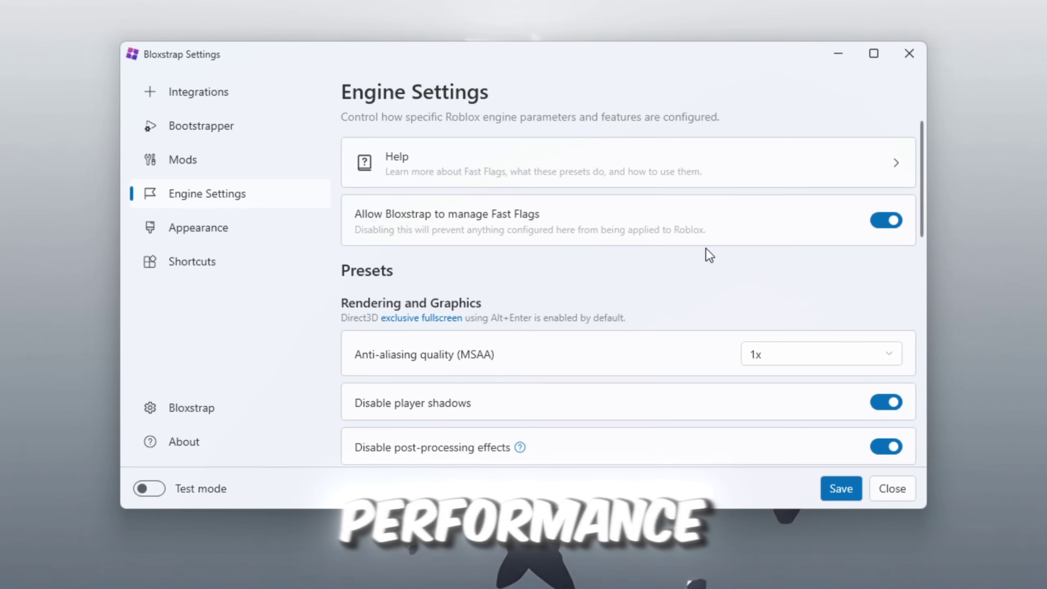
{"action": "scroll", "coordinate": [705, 248], "scroll_direction": "down", "scroll_amount": 1}
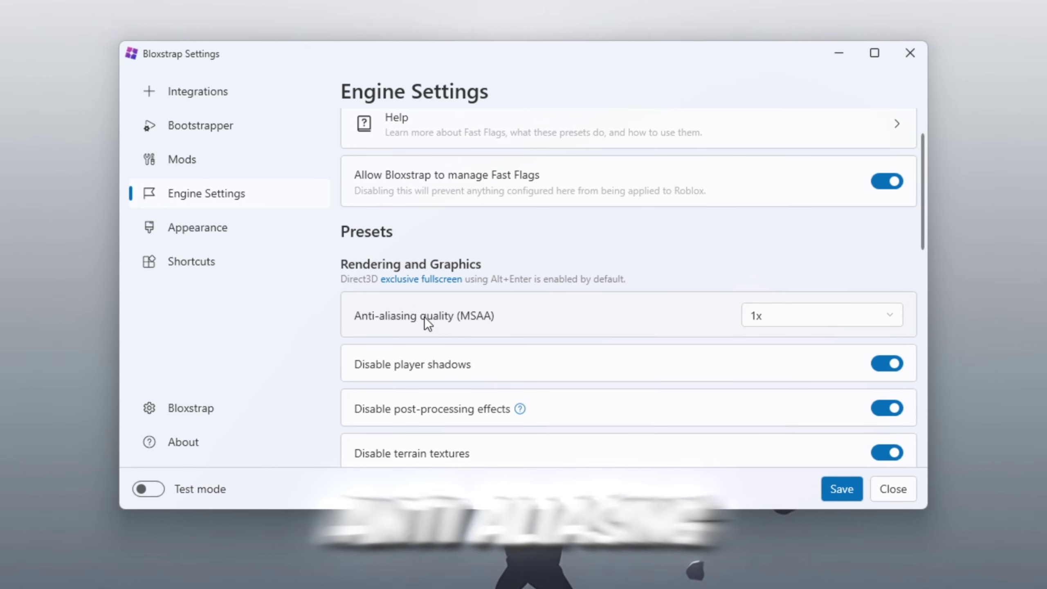
{"action": "left_click", "coordinate": [838, 321]}
{"action": "left_click", "coordinate": [789, 381]}
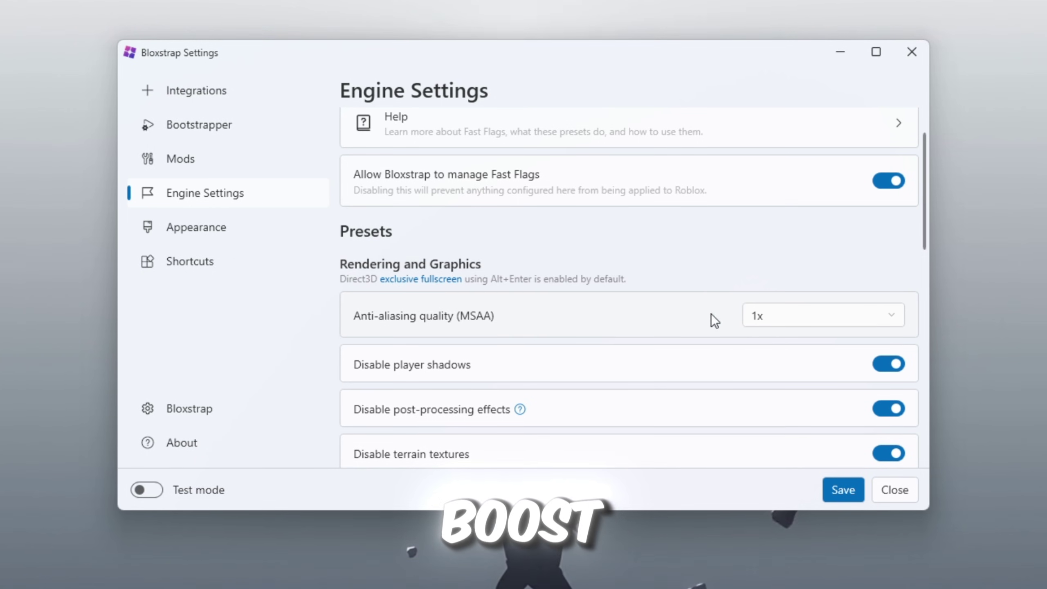
Switch Preserve rendering quality with display scaling on and back off.
{"action": "scroll", "coordinate": [685, 319], "scroll_direction": "down", "scroll_amount": 5}
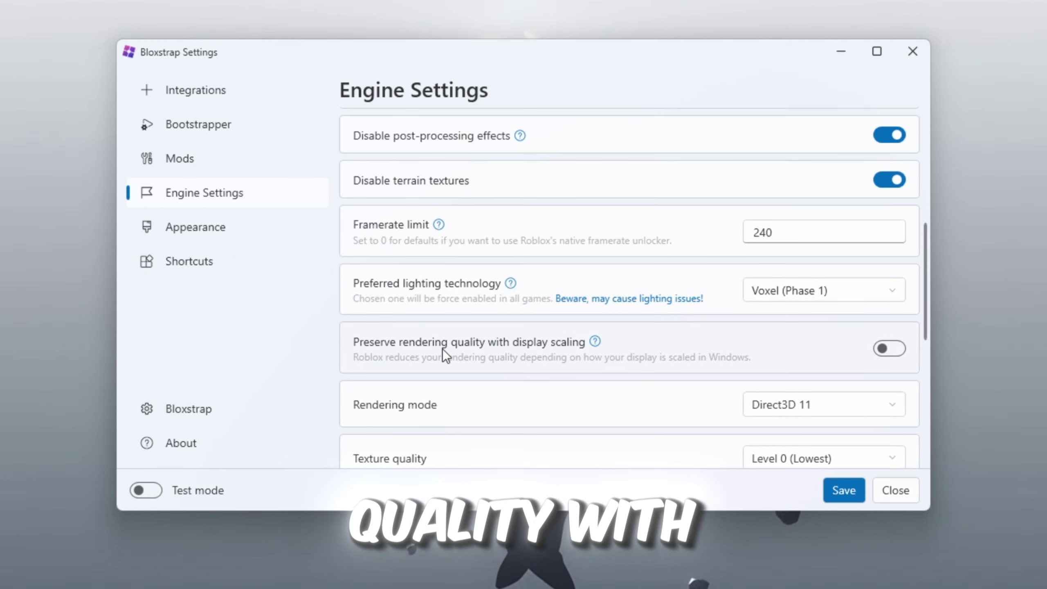
{"action": "left_click", "coordinate": [882, 350]}
{"action": "left_click", "coordinate": [890, 350]}
Set the rendering mode to Automatic and the texture quality to Level 0 (Lowest).
{"action": "scroll", "coordinate": [609, 372], "scroll_direction": "down", "scroll_amount": 3}
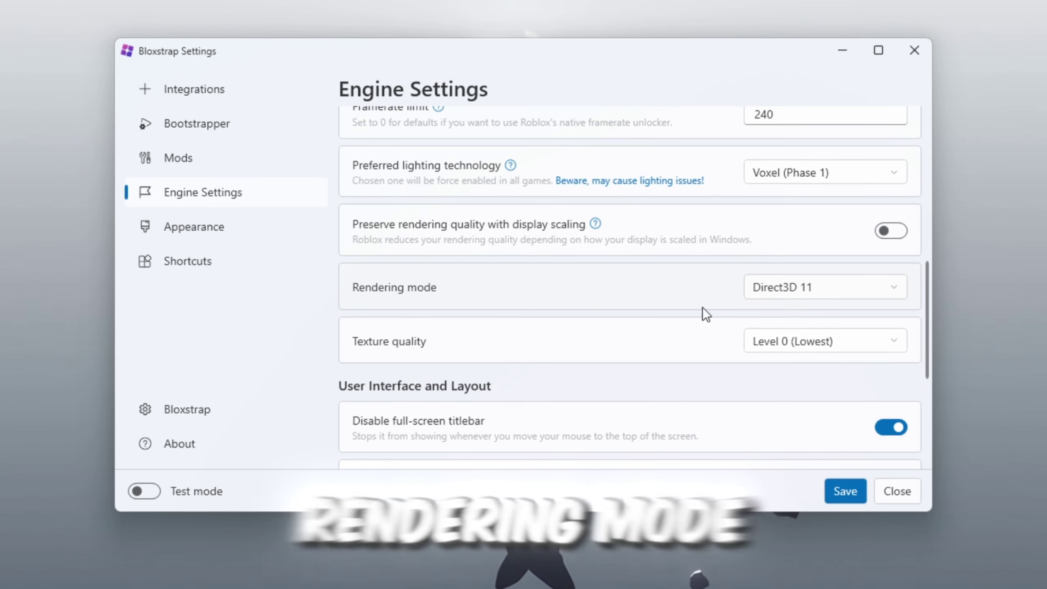
{"action": "left_click", "coordinate": [863, 290]}
{"action": "left_click", "coordinate": [777, 322]}
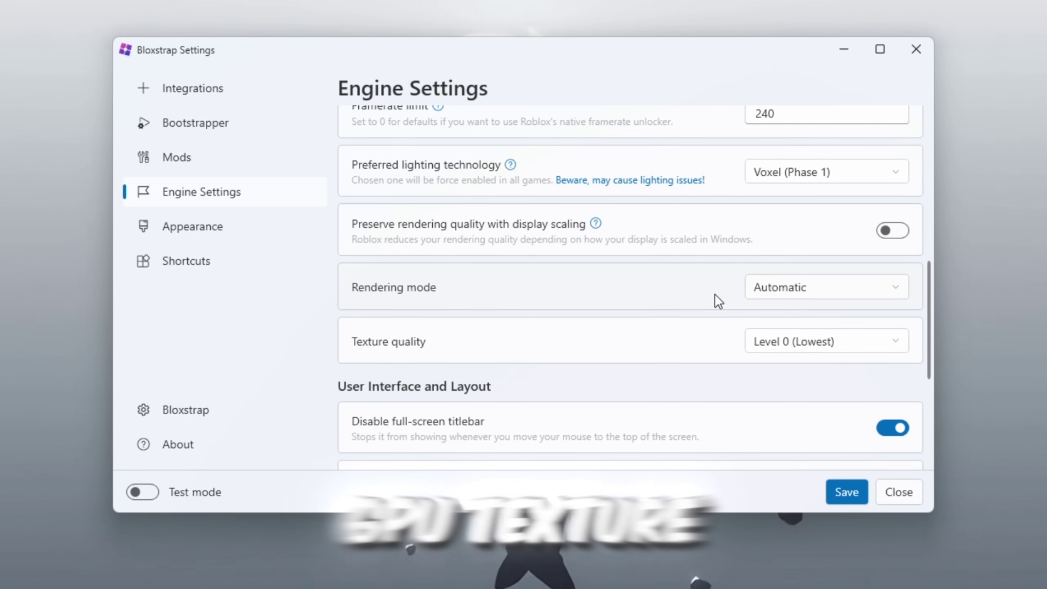
{"action": "left_click", "coordinate": [827, 340]}
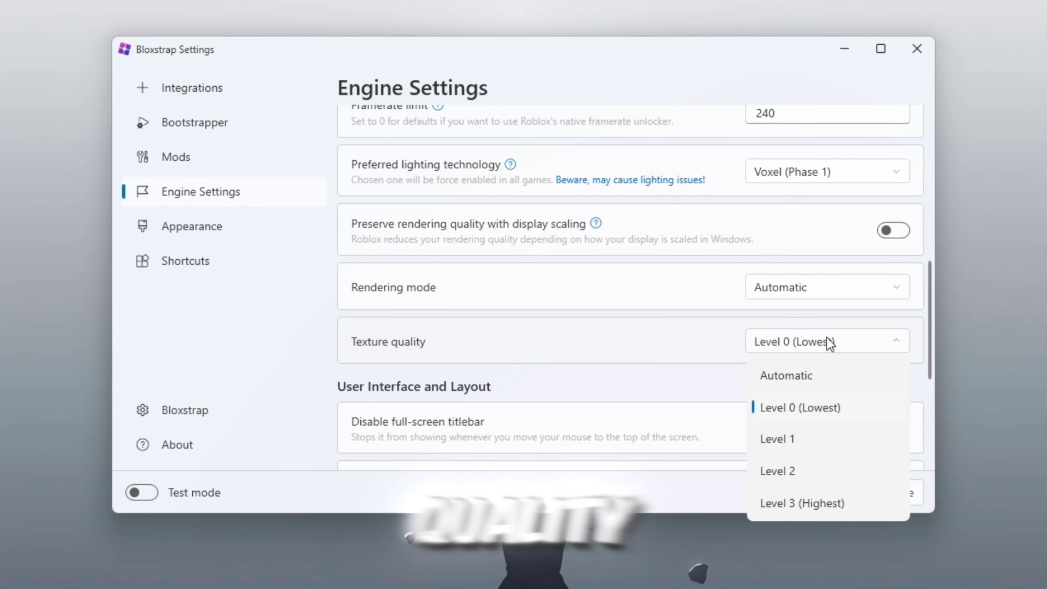
{"action": "left_click", "coordinate": [804, 411]}
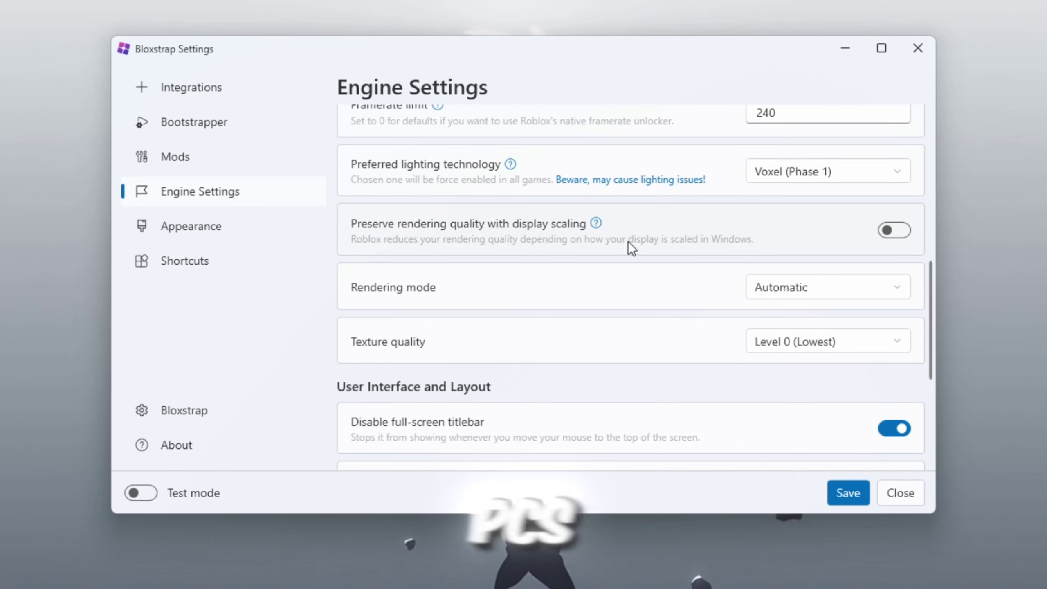
Open the Fast Flag Editor and start adding new flags through a JSON import.
{"action": "scroll", "coordinate": [559, 404], "scroll_direction": "down", "scroll_amount": 5}
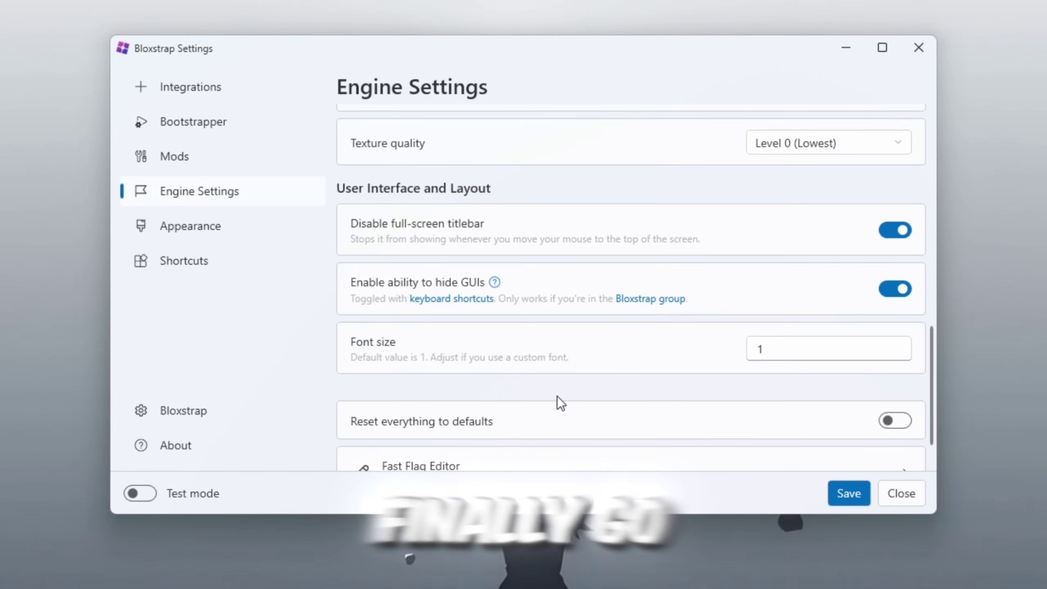
{"action": "left_click", "coordinate": [459, 428]}
{"action": "left_click", "coordinate": [451, 193]}
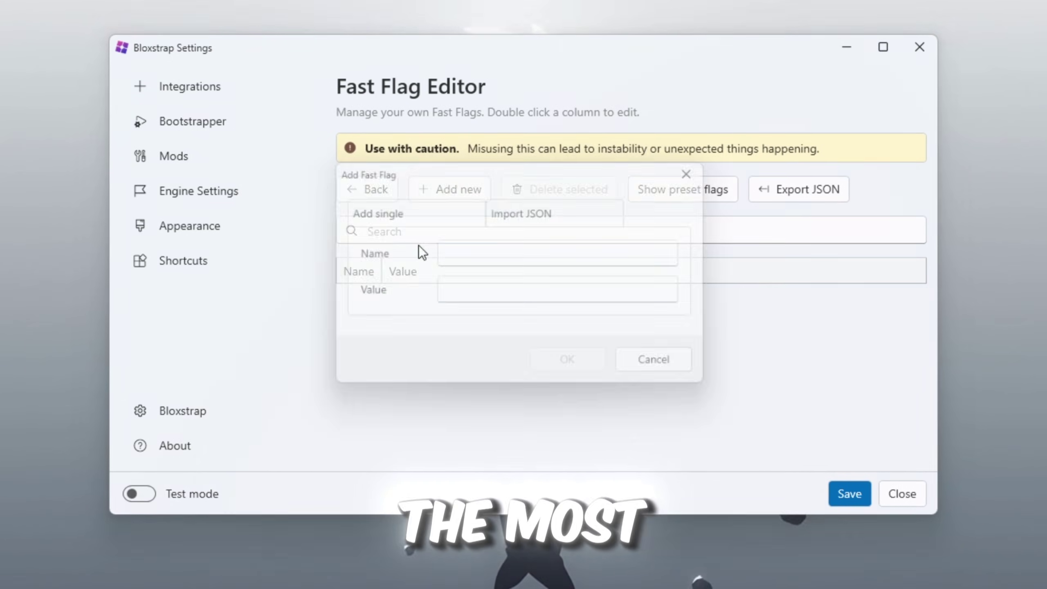
{"action": "left_click", "coordinate": [532, 212]}
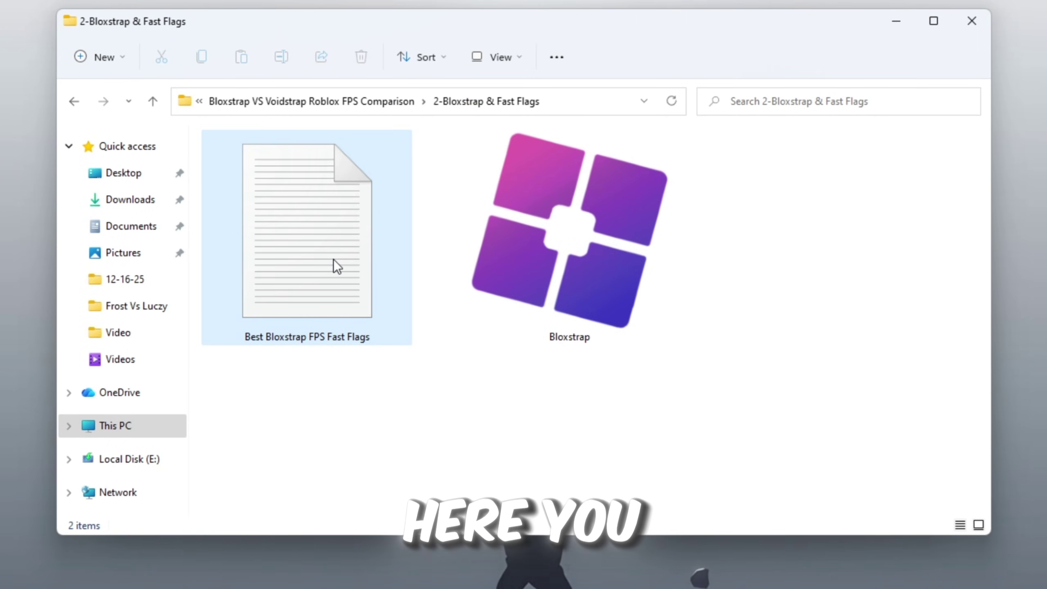
Open the Best Bloxstrap FPS Fast Flags text file from the 2-Bloxstrap & Fast Flags folder and copy its entire contents.
{"action": "left_click", "coordinate": [334, 259]}
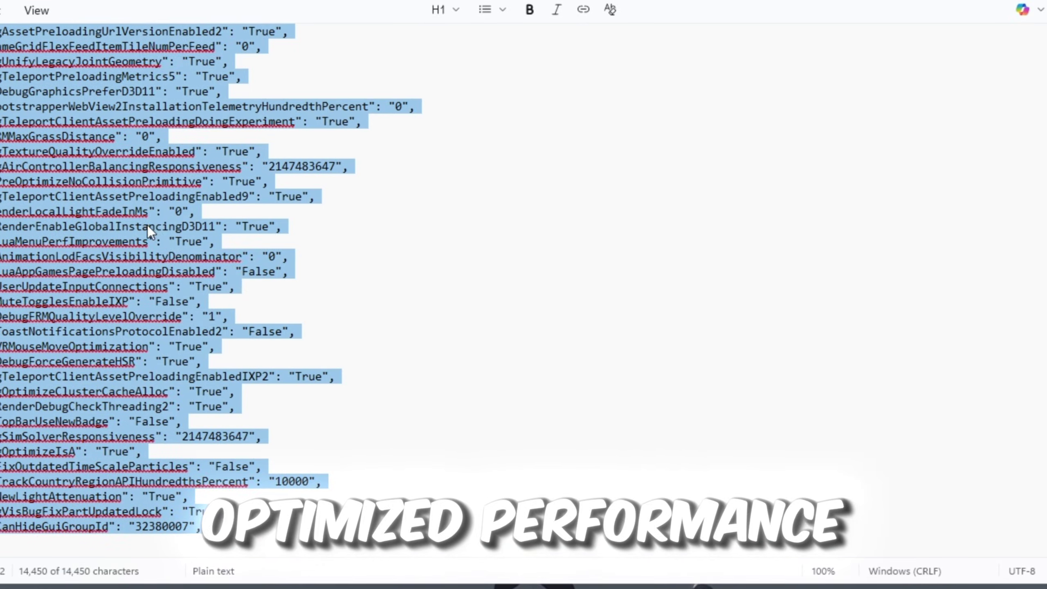
{"action": "right_click", "coordinate": [148, 226]}
{"action": "left_click", "coordinate": [234, 238]}
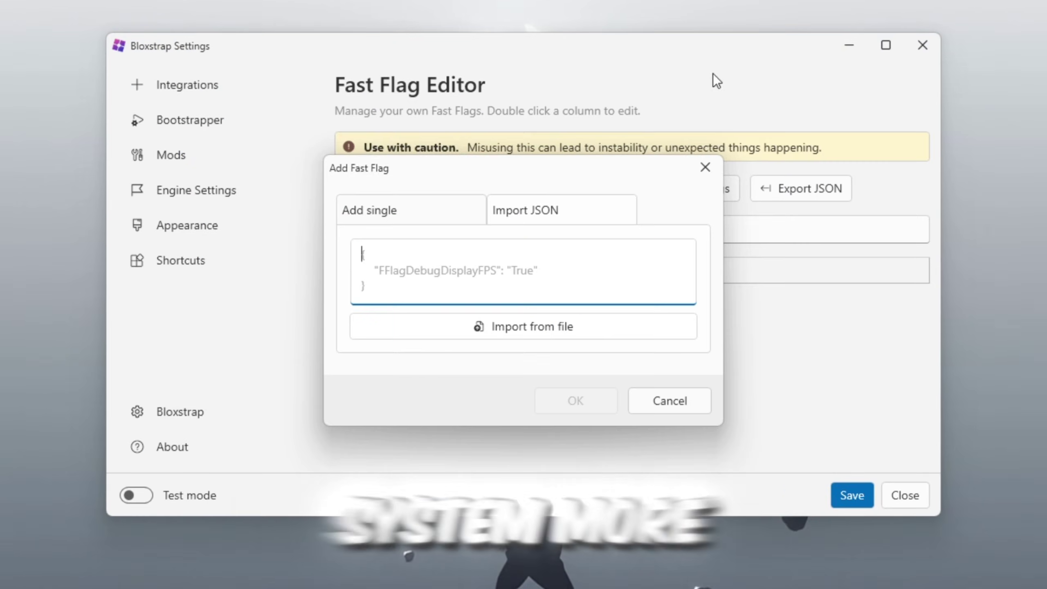
Paste the copied fast flags into the JSON import field of the Add Fast Flag dialog.
{"action": "left_click", "coordinate": [409, 208]}
{"action": "left_click", "coordinate": [513, 212]}
{"action": "right_click", "coordinate": [468, 266]}
{"action": "left_click", "coordinate": [503, 341]}
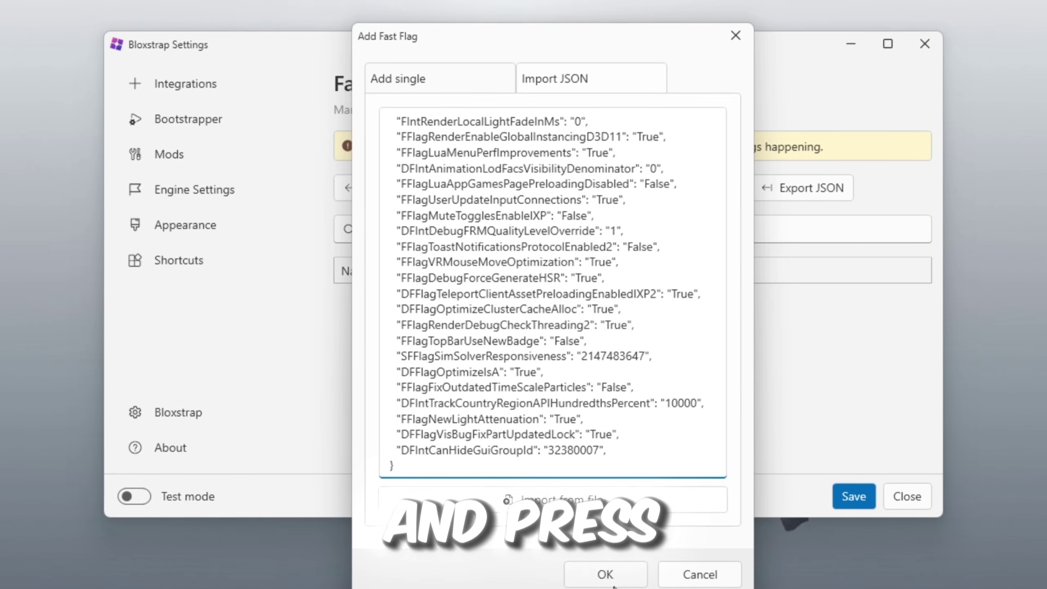
Confirm the fast flag import and save the Bloxstrap settings.
{"action": "left_click", "coordinate": [605, 573]}
{"action": "left_click", "coordinate": [561, 352]}
{"action": "left_click", "coordinate": [582, 400]}
{"action": "left_click", "coordinate": [700, 322]}
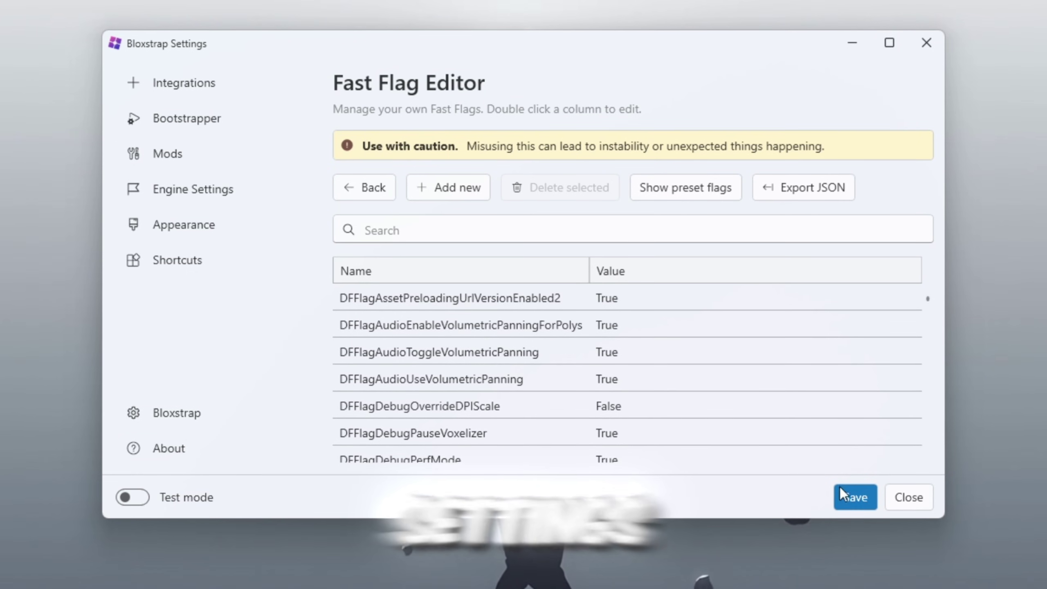
{"action": "left_click", "coordinate": [853, 497]}
{"action": "scroll", "coordinate": [627, 284], "scroll_direction": "down", "scroll_amount": 1}
{"action": "scroll", "coordinate": [627, 280], "scroll_direction": "down", "scroll_amount": 15}
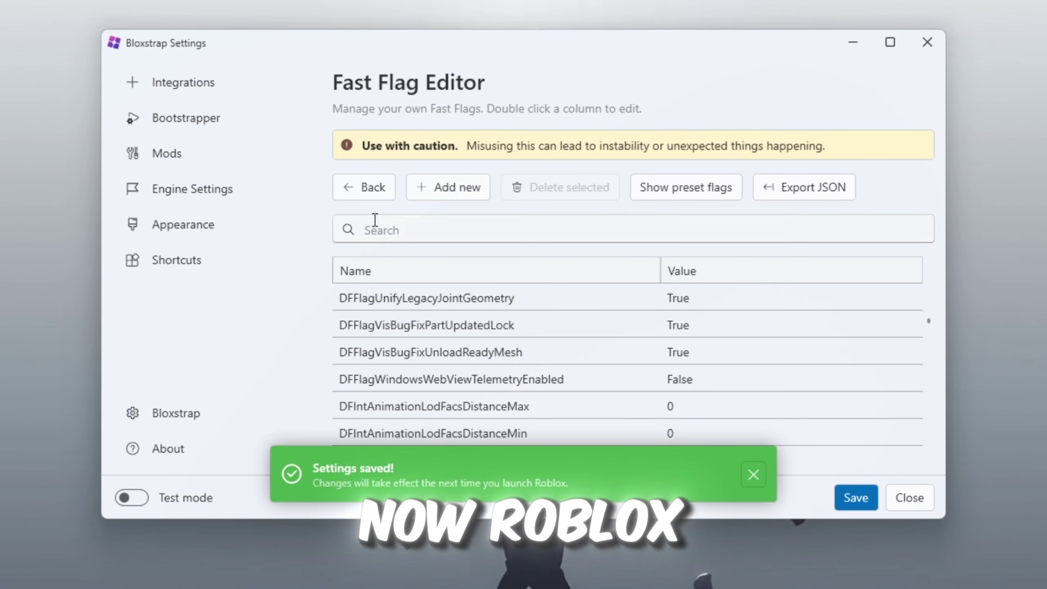
{"action": "scroll", "coordinate": [363, 285], "scroll_direction": "down", "scroll_amount": 15}
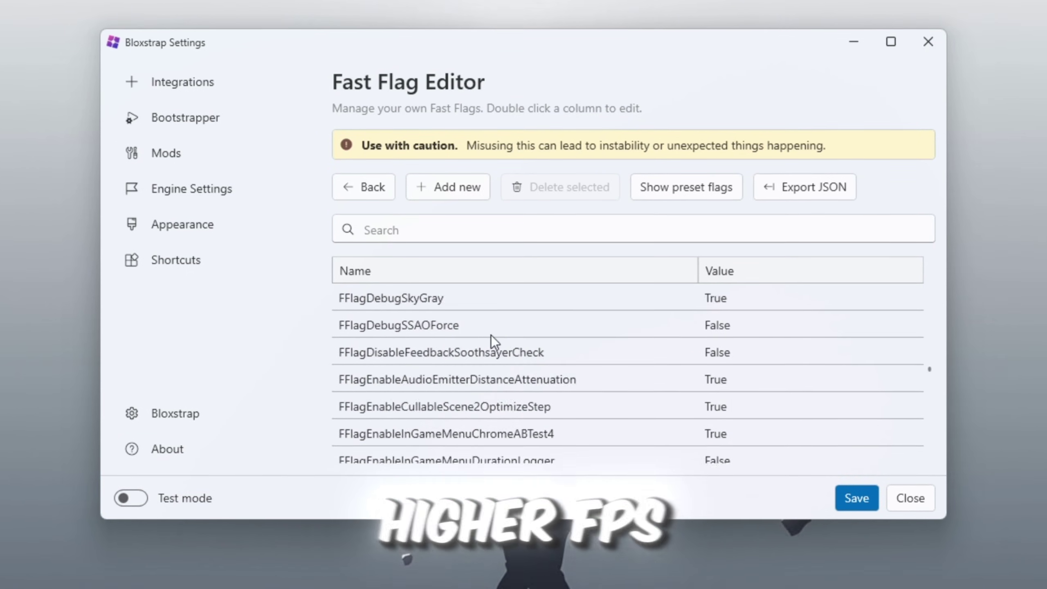
{"action": "scroll", "coordinate": [620, 350], "scroll_direction": "down", "scroll_amount": 20}
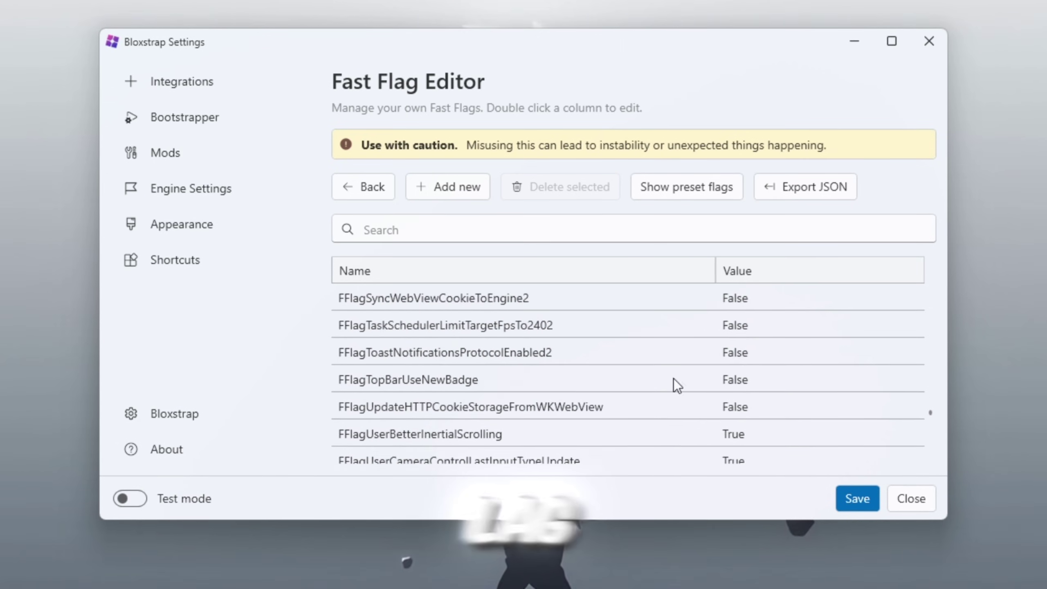
{"action": "scroll", "coordinate": [552, 348], "scroll_direction": "down", "scroll_amount": 8}
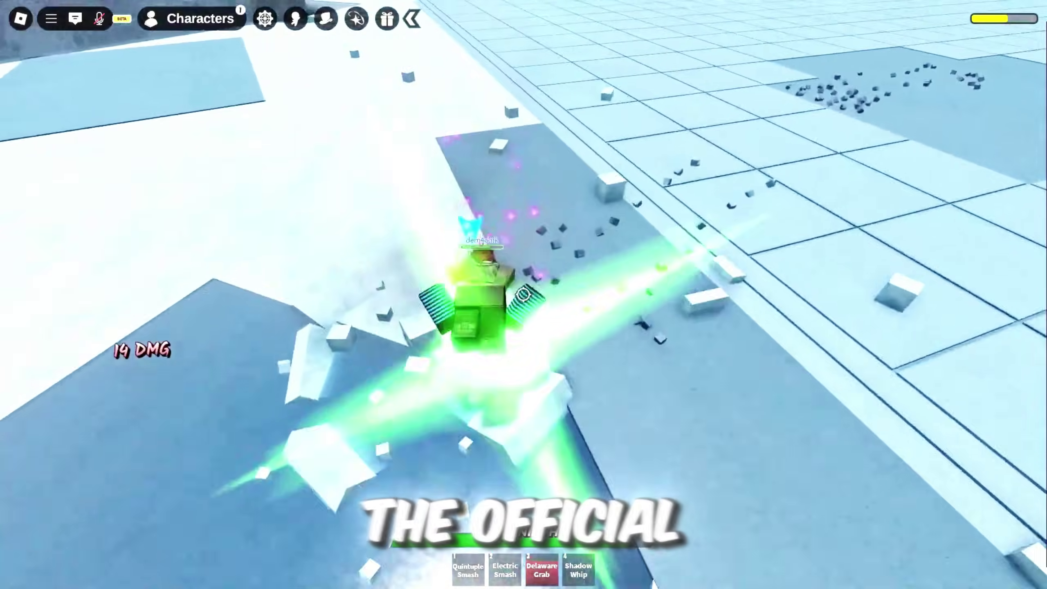
{"action": "left_click", "coordinate": [523, 294]}
{"action": "left_click", "coordinate": [524, 295]}
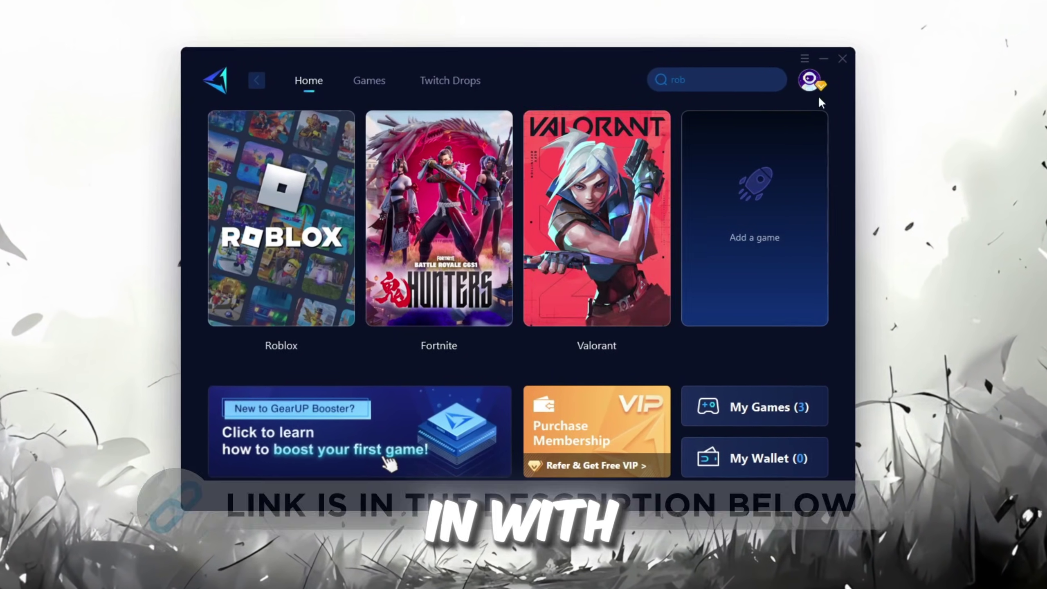
Switch to GearUP Booster, look over its game catalogue and start the boost for Roblox.
{"action": "left_click", "coordinate": [804, 83]}
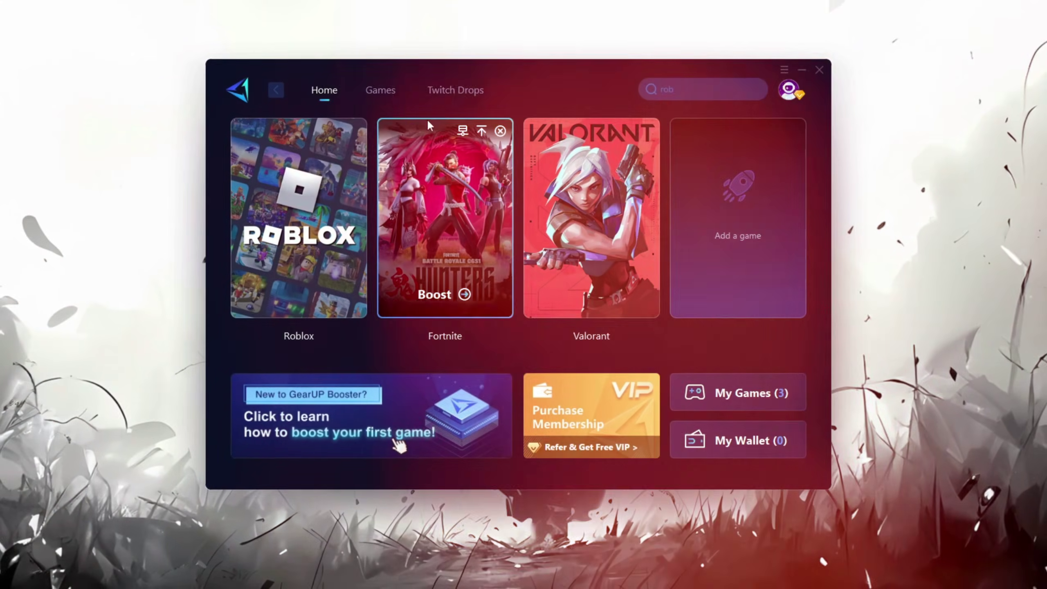
{"action": "left_click", "coordinate": [361, 73]}
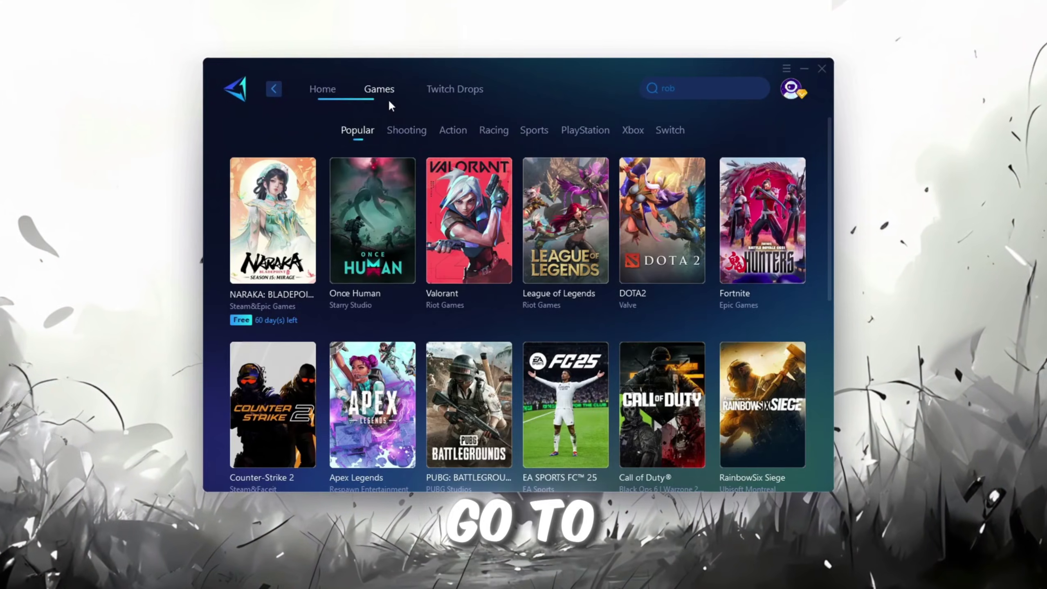
{"action": "scroll", "coordinate": [504, 289], "scroll_direction": "down", "scroll_amount": 10}
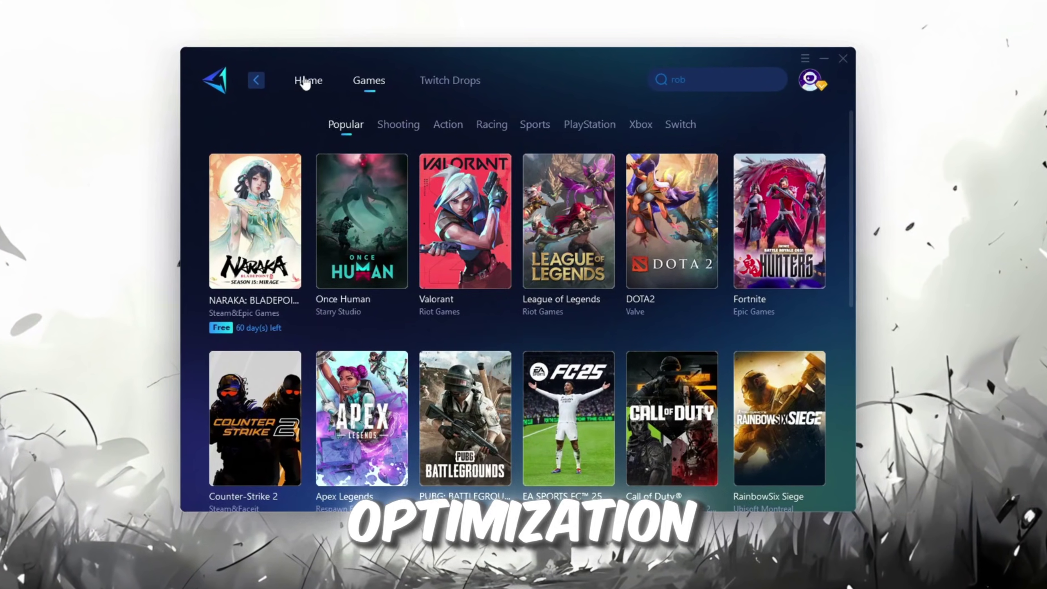
{"action": "left_click", "coordinate": [311, 82]}
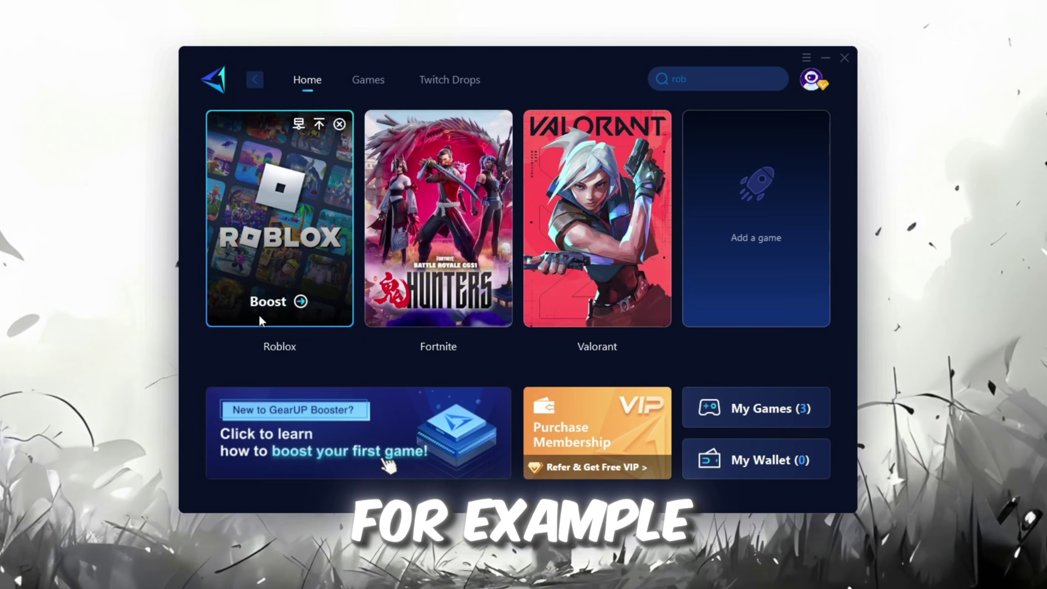
{"action": "left_click", "coordinate": [268, 301]}
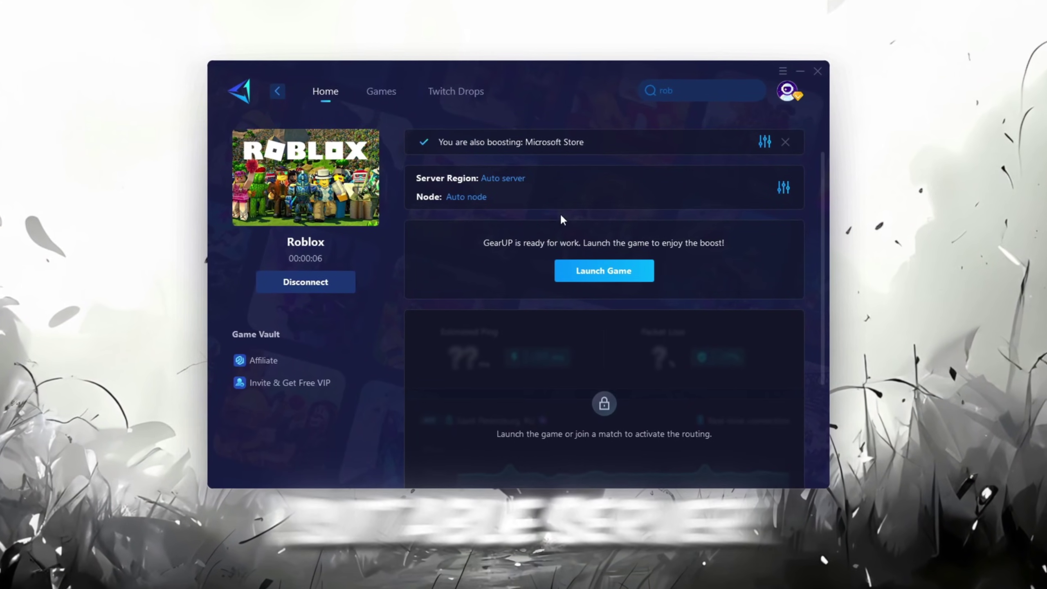
Look through the available game server regions and connection nodes for the Roblox boost.
{"action": "left_click", "coordinate": [501, 178]}
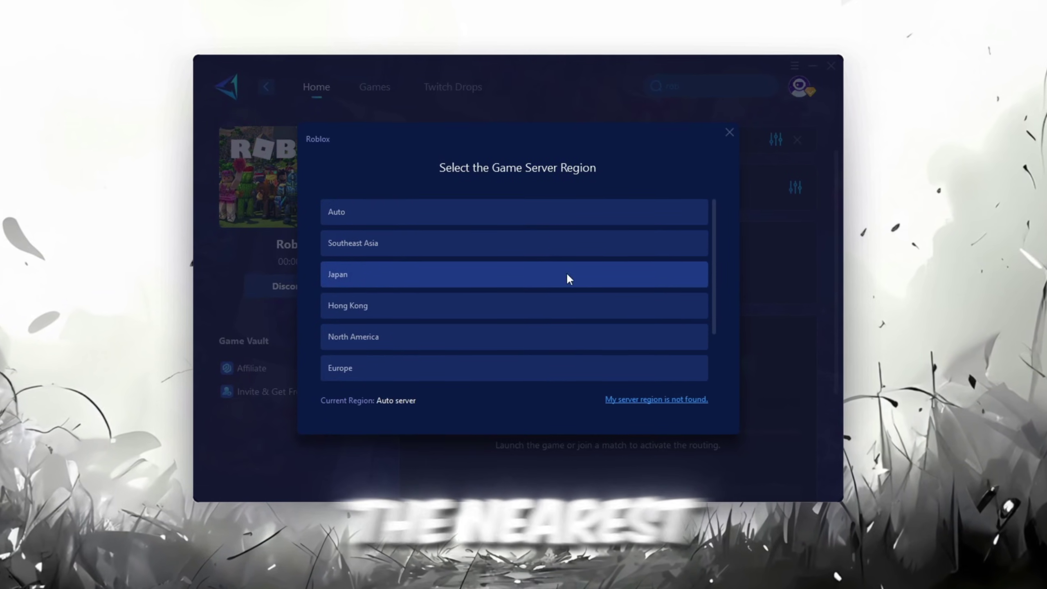
{"action": "scroll", "coordinate": [512, 288], "scroll_direction": "down", "scroll_amount": 2}
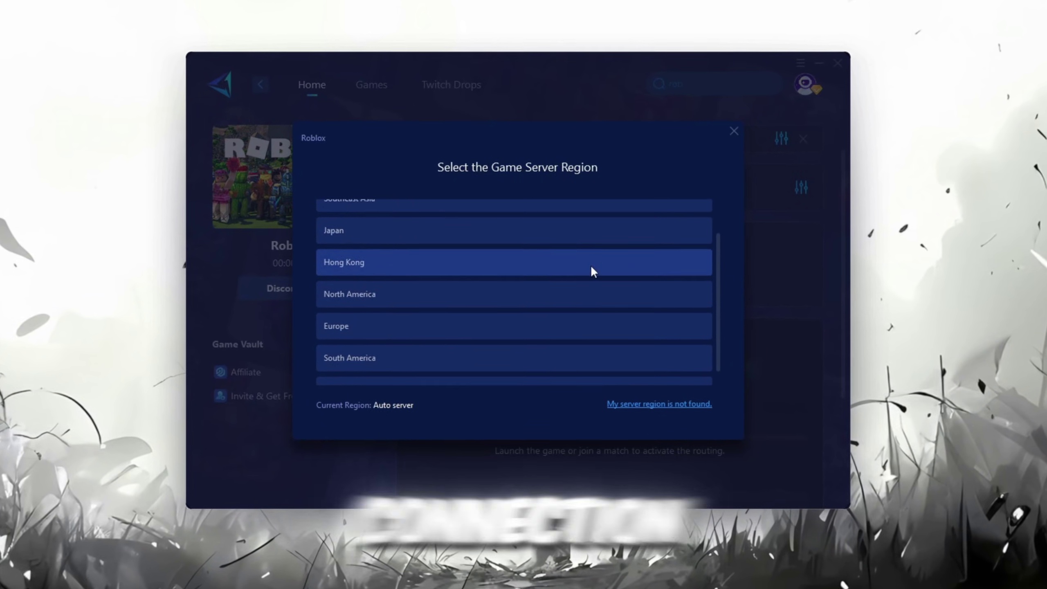
{"action": "left_click", "coordinate": [732, 131]}
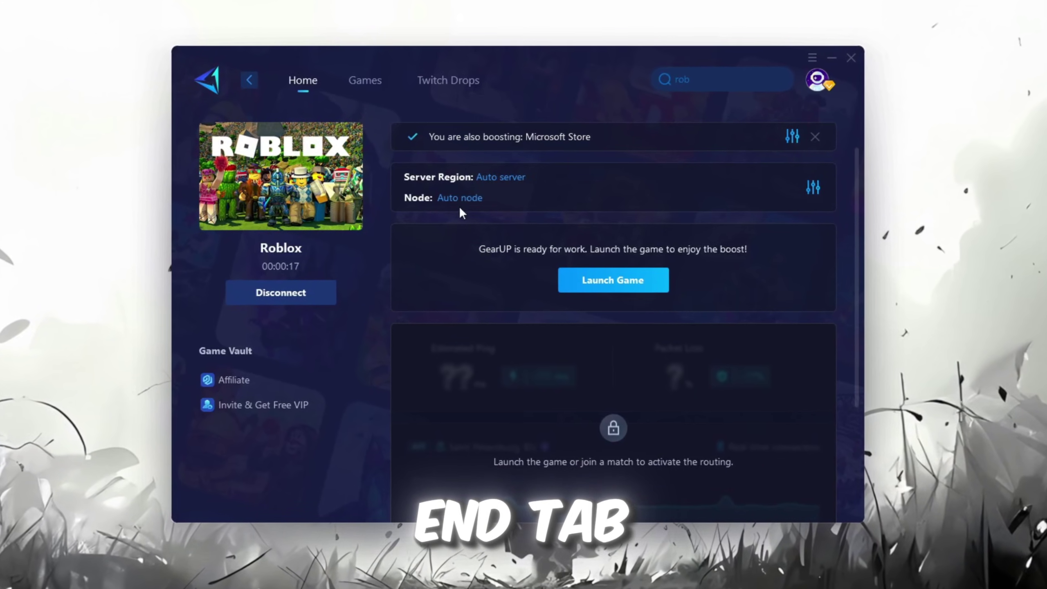
{"action": "left_click", "coordinate": [475, 201]}
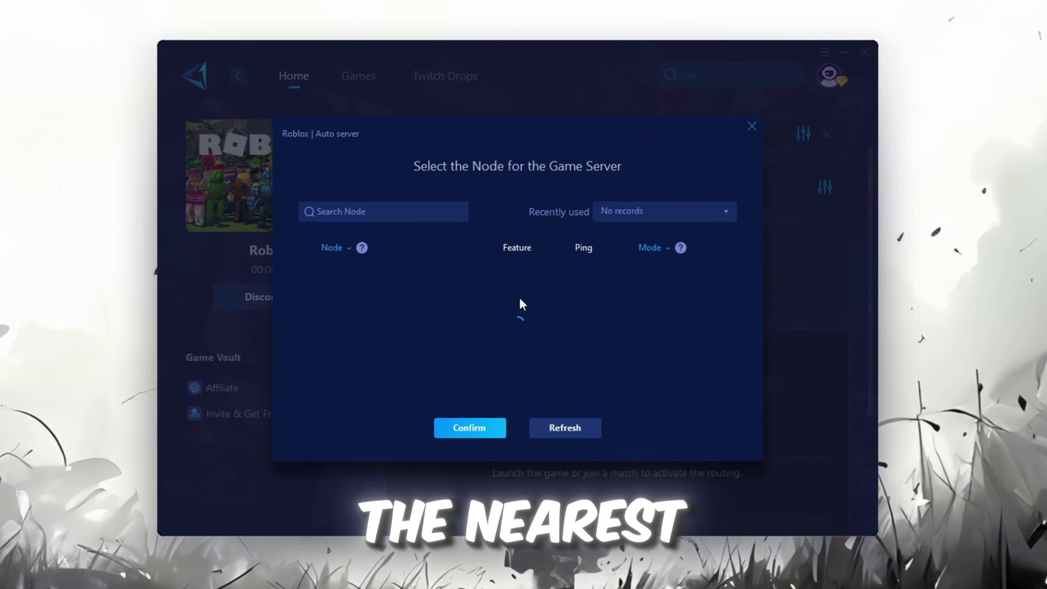
{"action": "scroll", "coordinate": [535, 320], "scroll_direction": "down", "scroll_amount": 5}
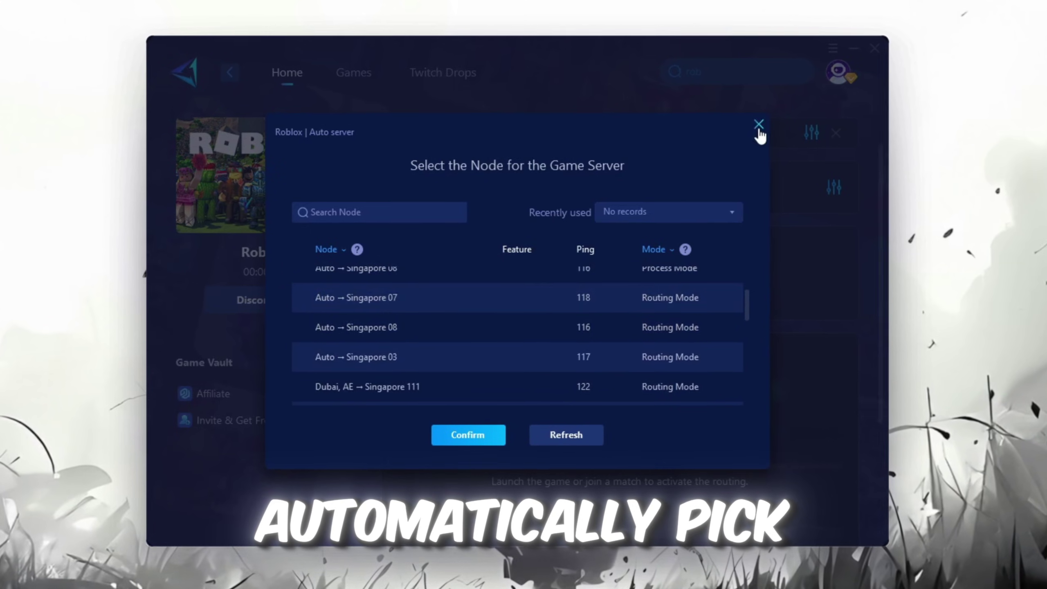
{"action": "left_click", "coordinate": [758, 129]}
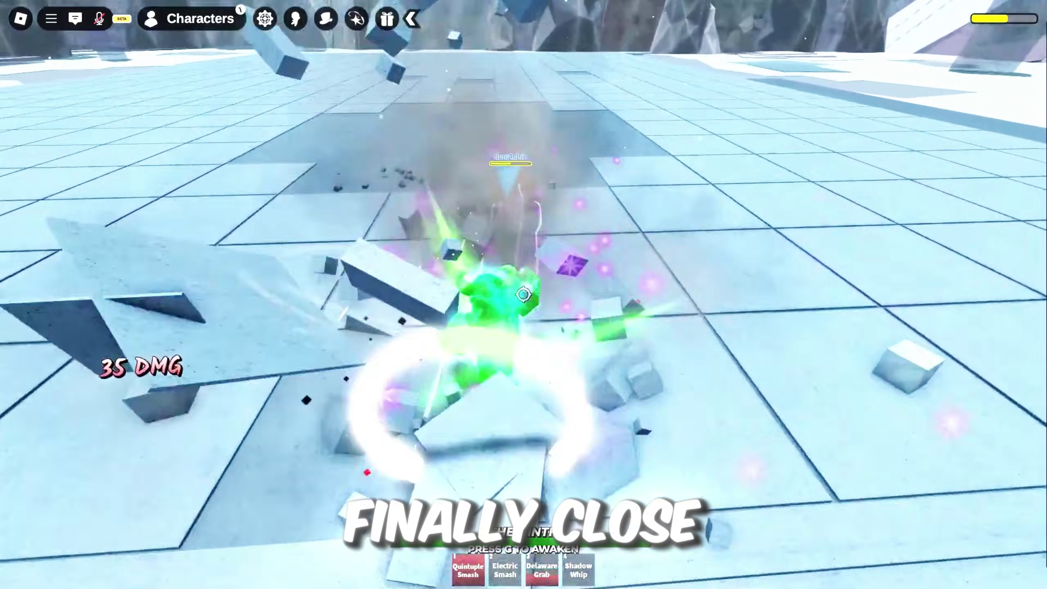
{"action": "left_click", "coordinate": [523, 294]}
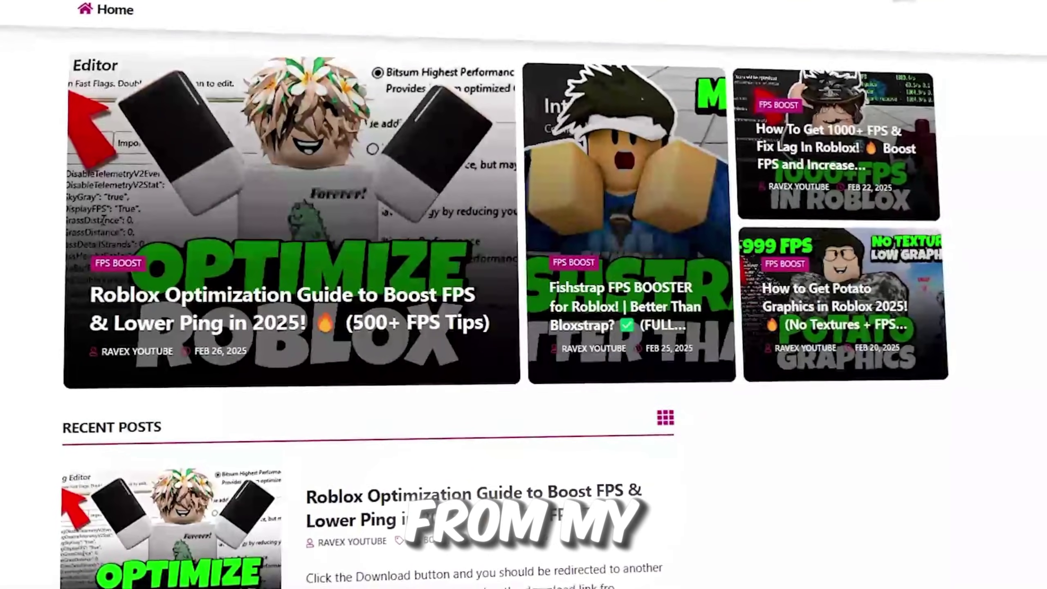
{"action": "scroll", "coordinate": [523, 294], "scroll_direction": "down", "scroll_amount": 10}
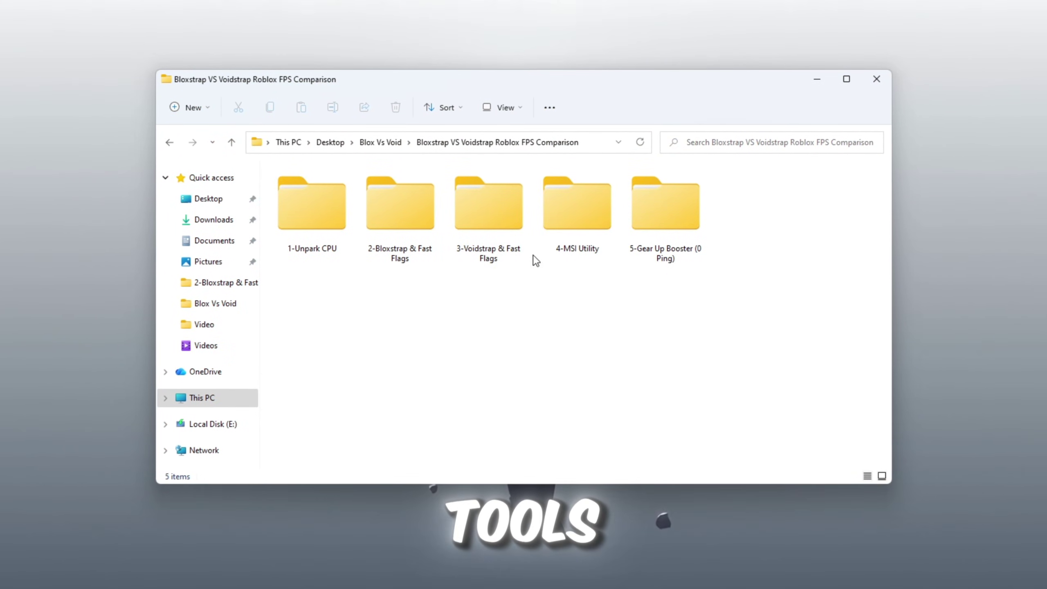
Open the 3-Voidstrap & Fast Flags folder in File Explorer and enlarge its file icons.
{"action": "left_click", "coordinate": [497, 252]}
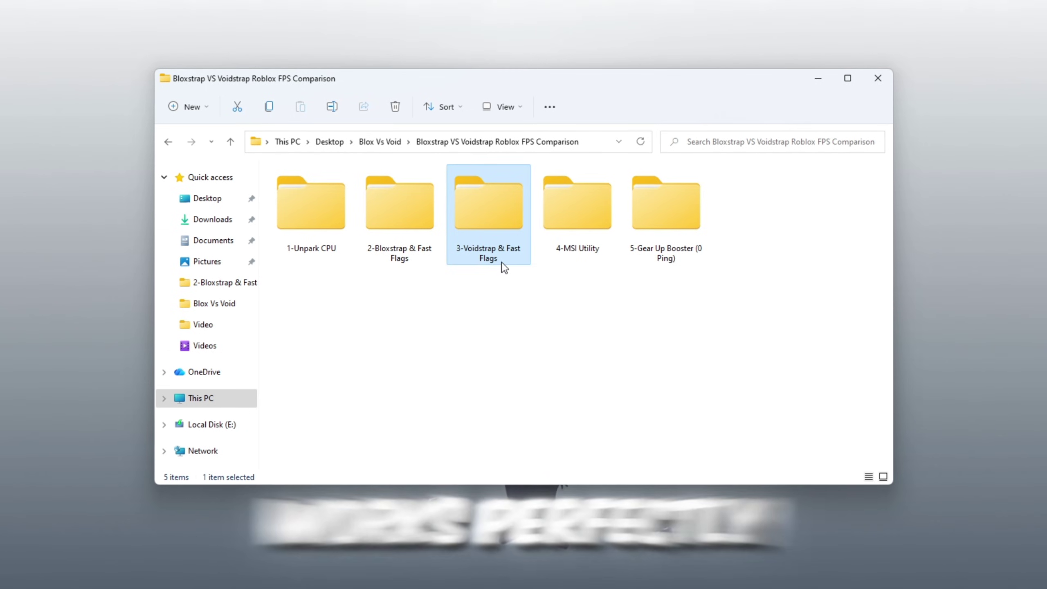
{"action": "left_click", "coordinate": [308, 310]}
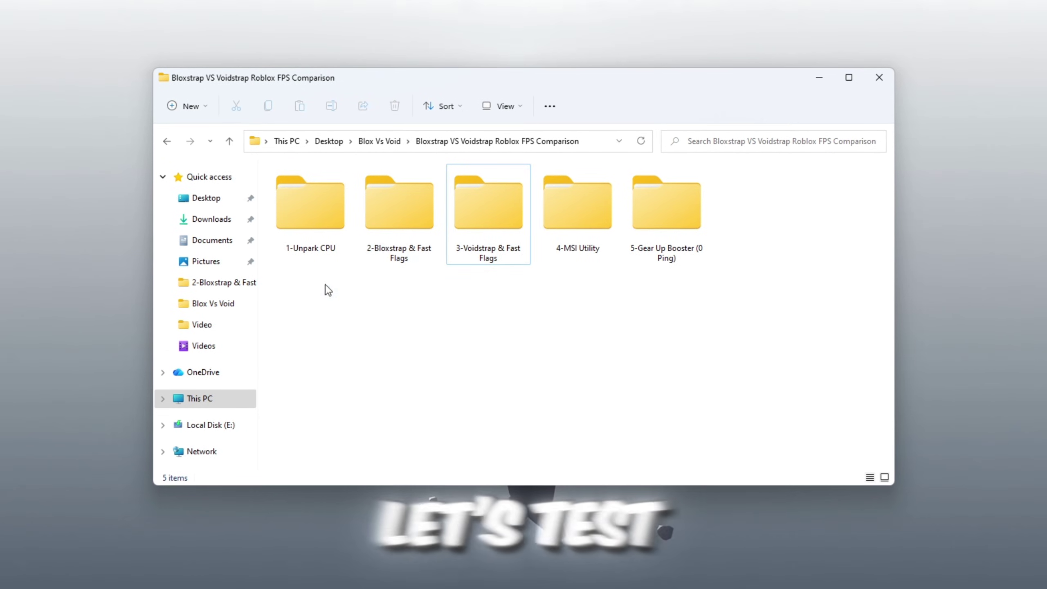
{"action": "left_click", "coordinate": [511, 235]}
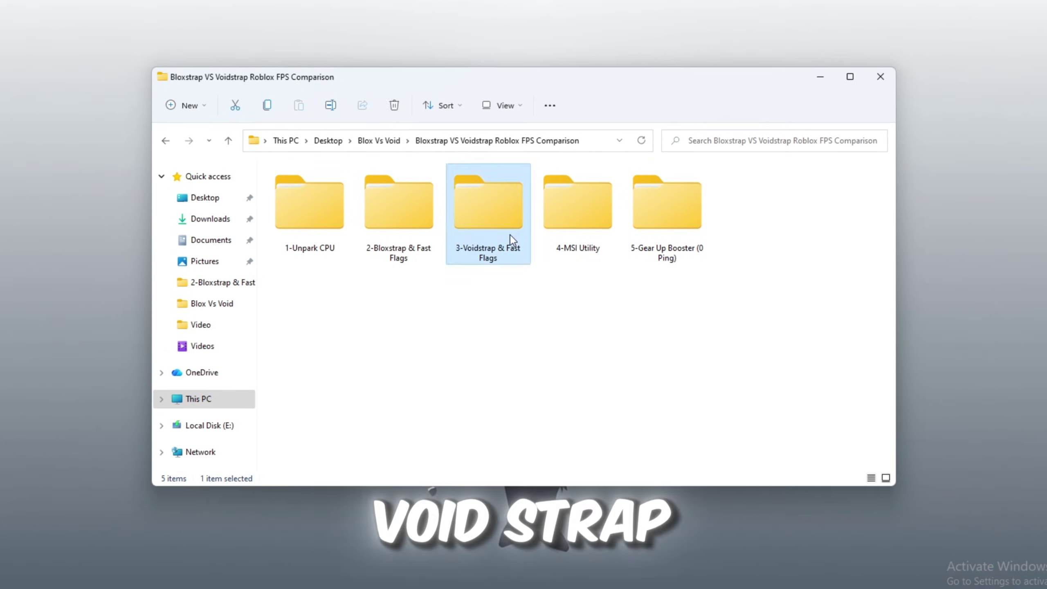
{"action": "double_click", "coordinate": [510, 235]}
{"action": "scroll", "coordinate": [418, 285], "scroll_direction": "up", "scroll_amount": 2, "text": "ctrl"}
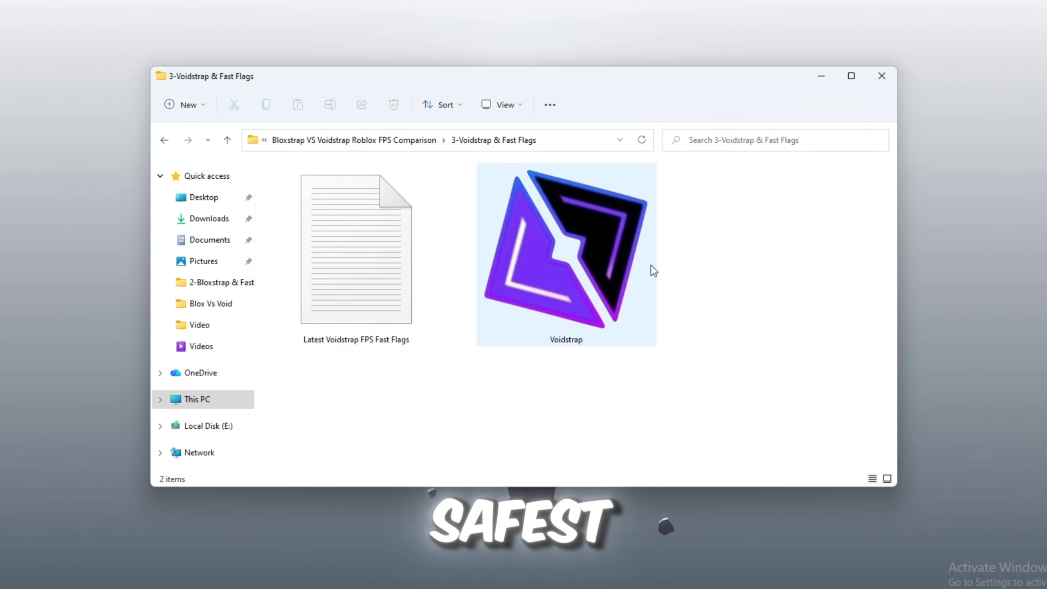
{"action": "left_click", "coordinate": [648, 342]}
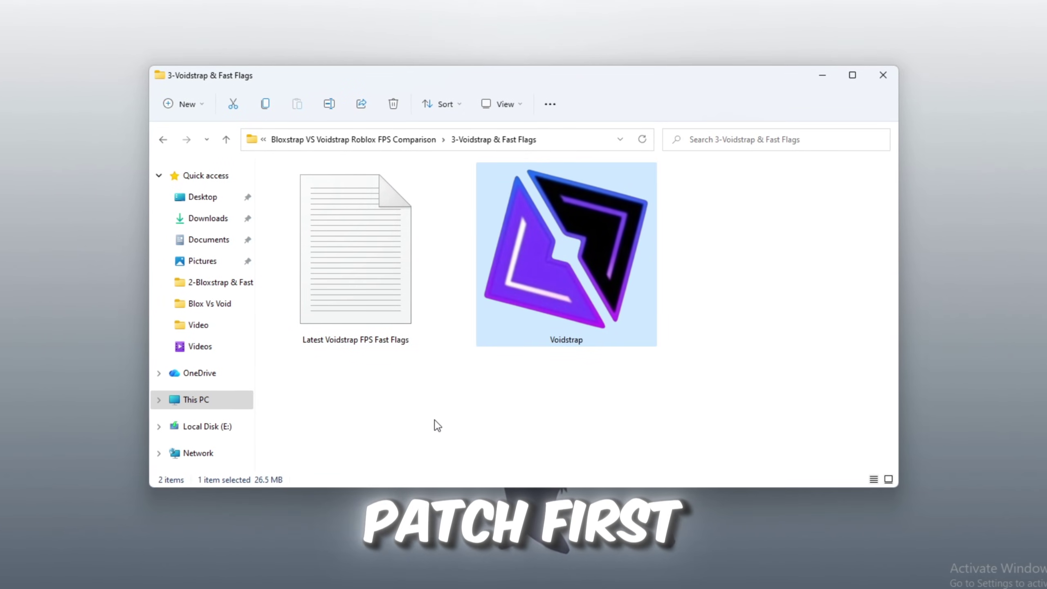
{"action": "left_click", "coordinate": [458, 426]}
{"action": "left_click_drag", "start_coordinate": [727, 428], "coordinate": [272, 174]}
{"action": "left_click", "coordinate": [454, 379]}
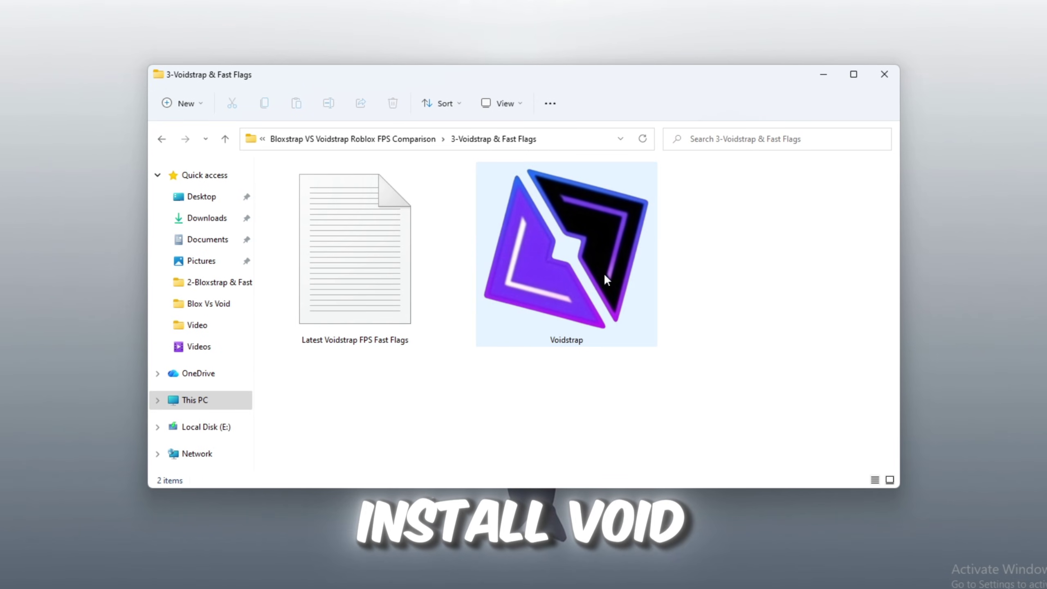
Run the Voidstrap file as administrator to install it.
{"action": "right_click", "coordinate": [552, 302]}
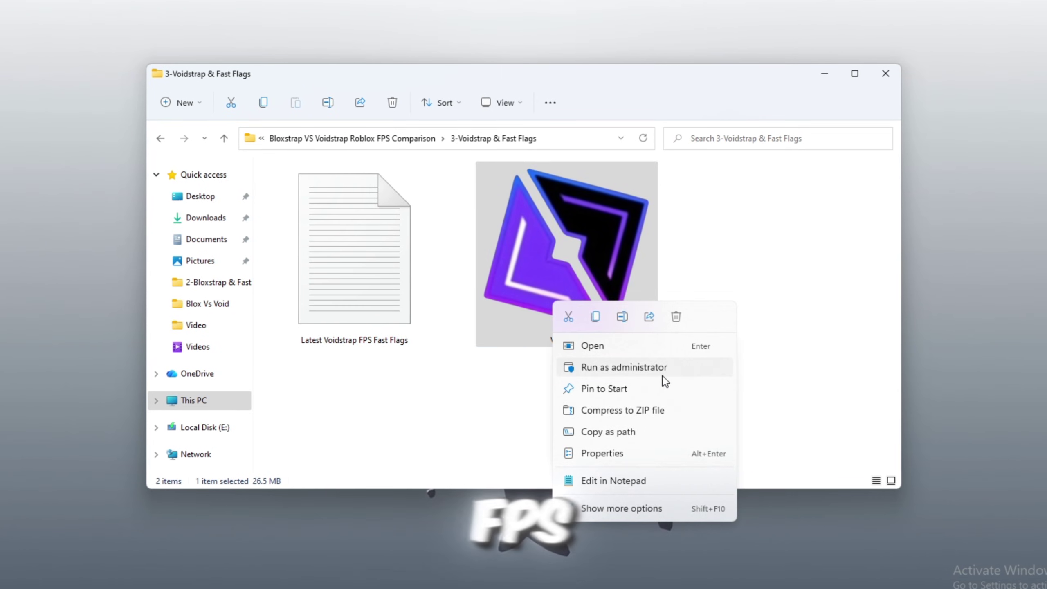
{"action": "left_click", "coordinate": [614, 370]}
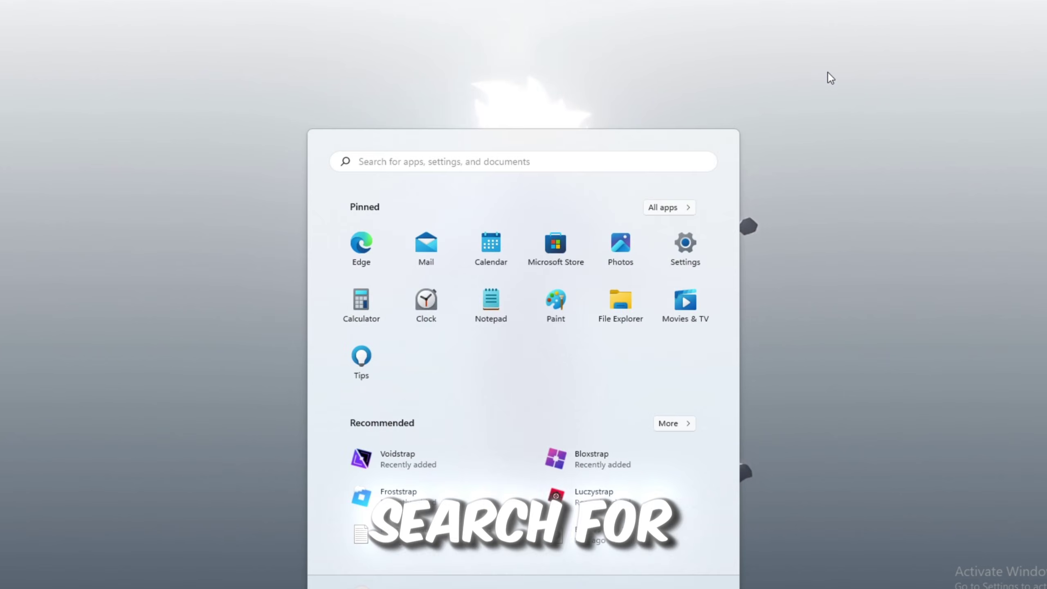
Search Windows for "void", launch Voidstrap and open its settings.
{"action": "type", "text": "void"}
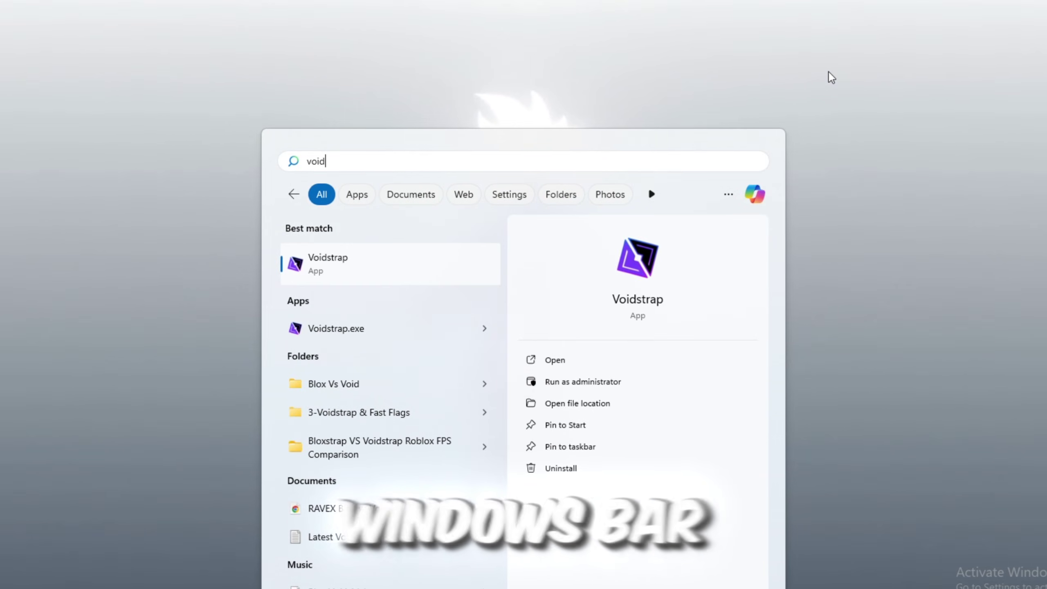
{"action": "key", "text": "Return"}
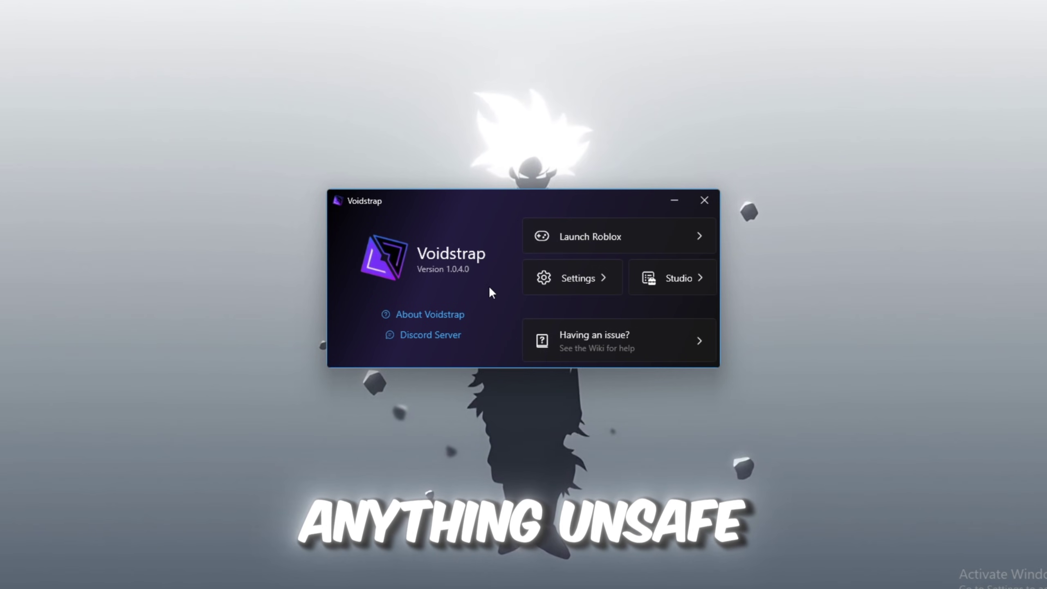
{"action": "left_click", "coordinate": [558, 289]}
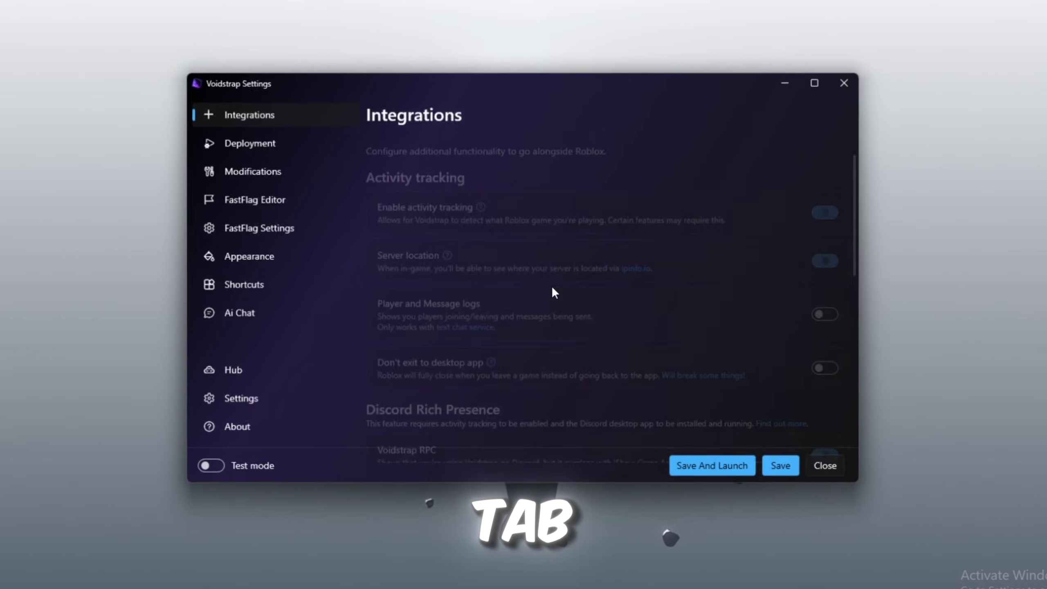
Turn the Player and Message logs option on and back off in the integration settings.
{"action": "scroll", "coordinate": [580, 238], "scroll_direction": "down", "scroll_amount": 2}
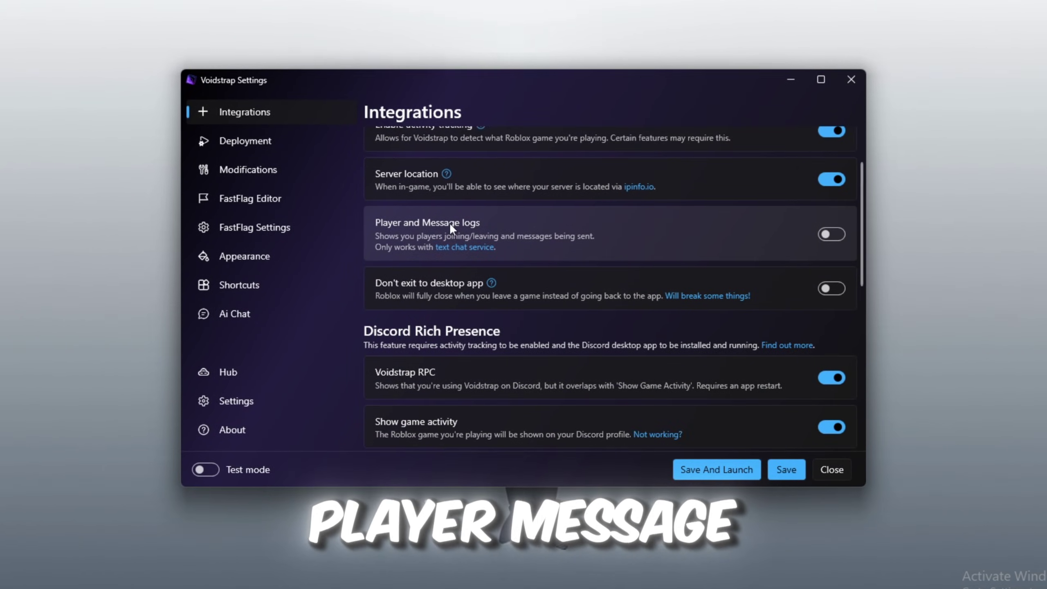
{"action": "left_click", "coordinate": [830, 234]}
{"action": "left_click", "coordinate": [831, 233]}
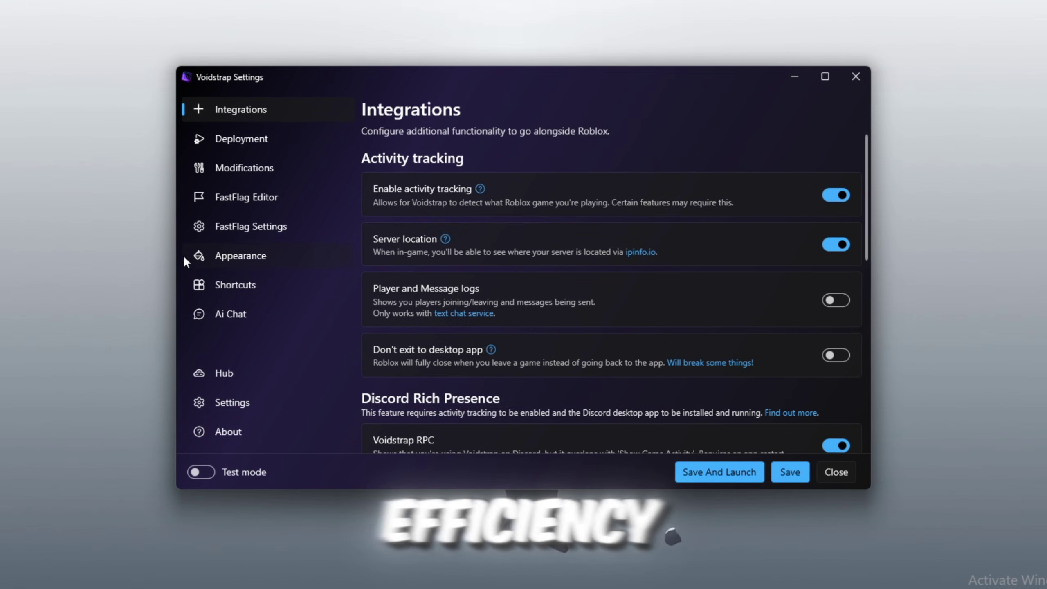
Enable multi-instance launching and cross-game teleportation in Voidstrap's deployment settings.
{"action": "left_click", "coordinate": [249, 140]}
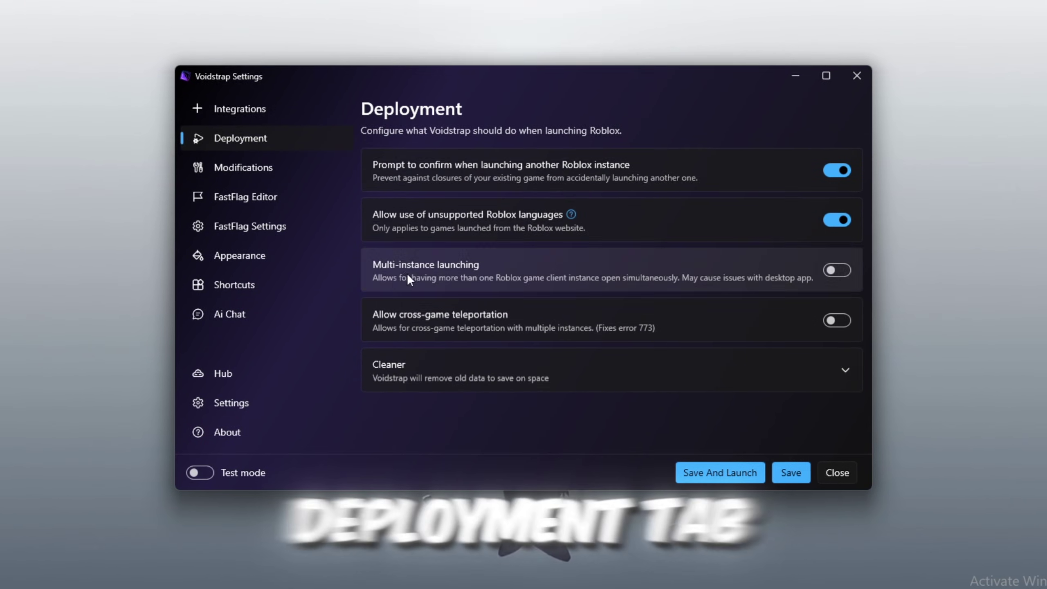
{"action": "left_click", "coordinate": [825, 271]}
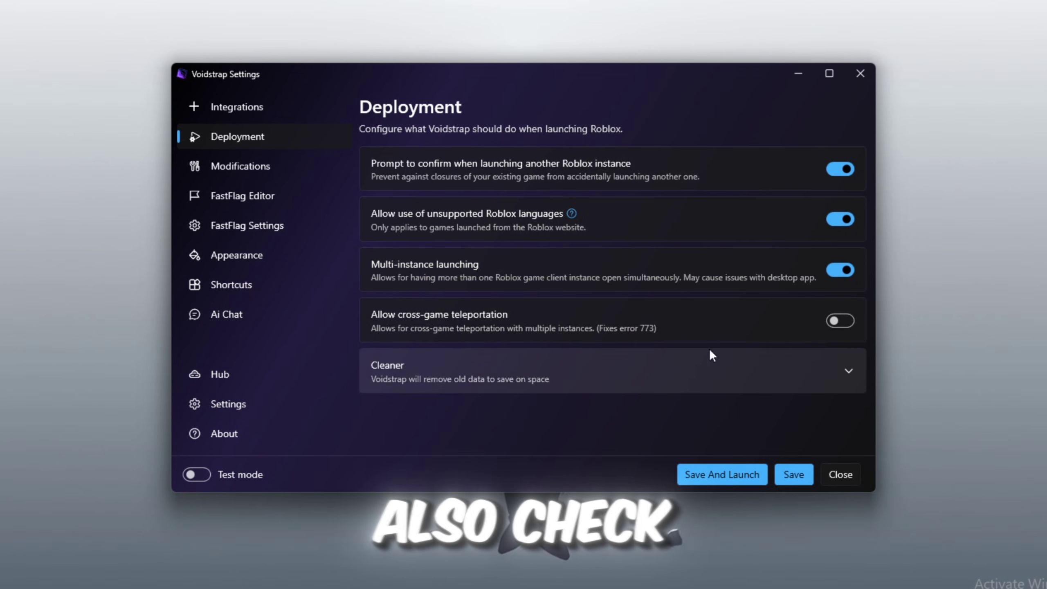
{"action": "left_click", "coordinate": [840, 323]}
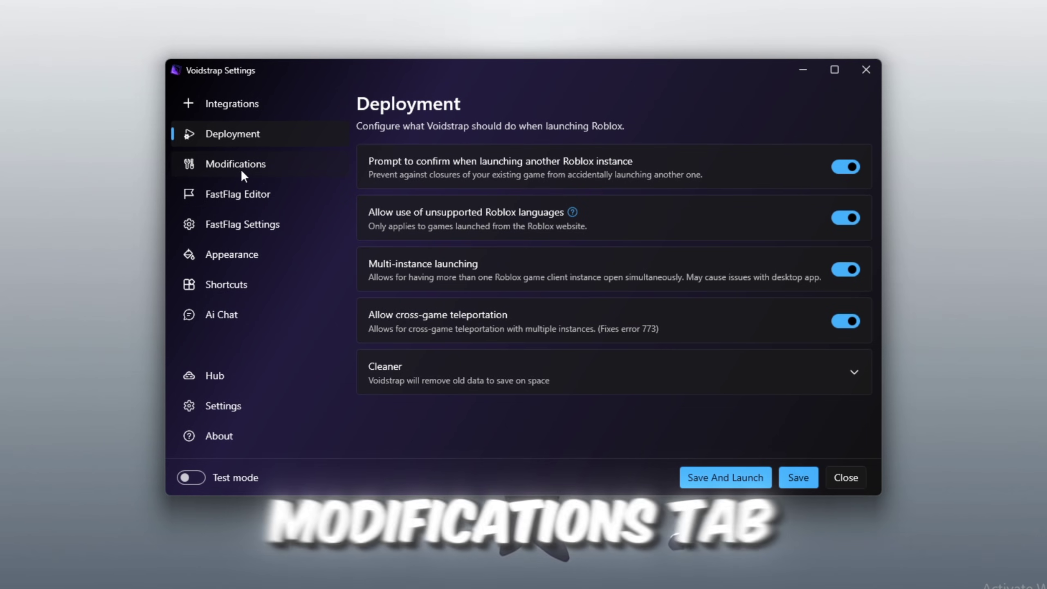
Examine the modification presets for old sounds, avatar editor background, mouse cursor and emoji type.
{"action": "left_click", "coordinate": [242, 171]}
{"action": "scroll", "coordinate": [510, 305], "scroll_direction": "down", "scroll_amount": 2}
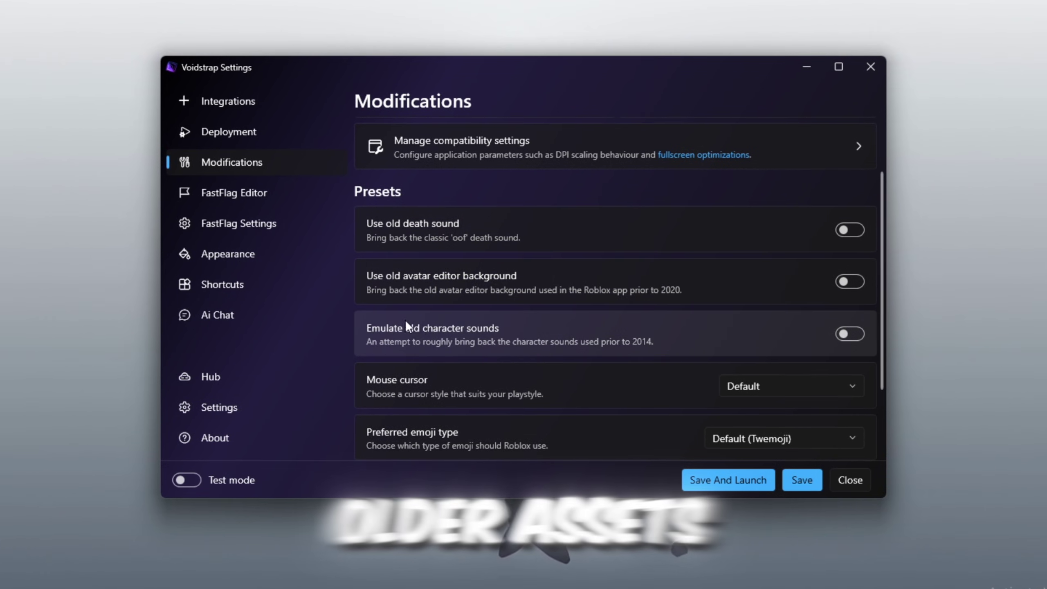
{"action": "scroll", "coordinate": [608, 349], "scroll_direction": "down", "scroll_amount": 1}
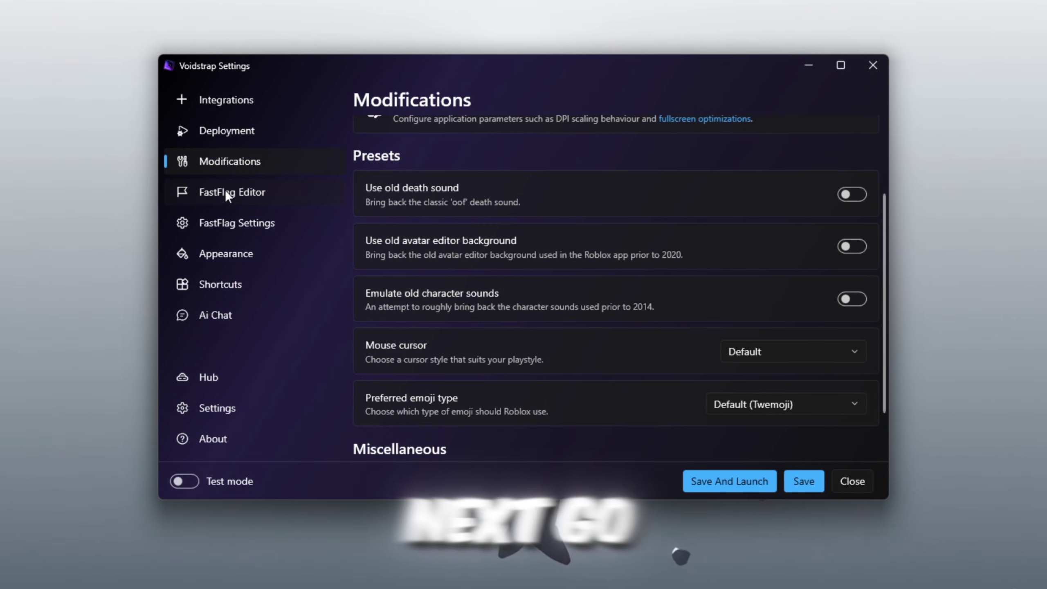
Open Voidstrap's FastFlag Editor and start adding new flags through a JSON import.
{"action": "left_click", "coordinate": [225, 192]}
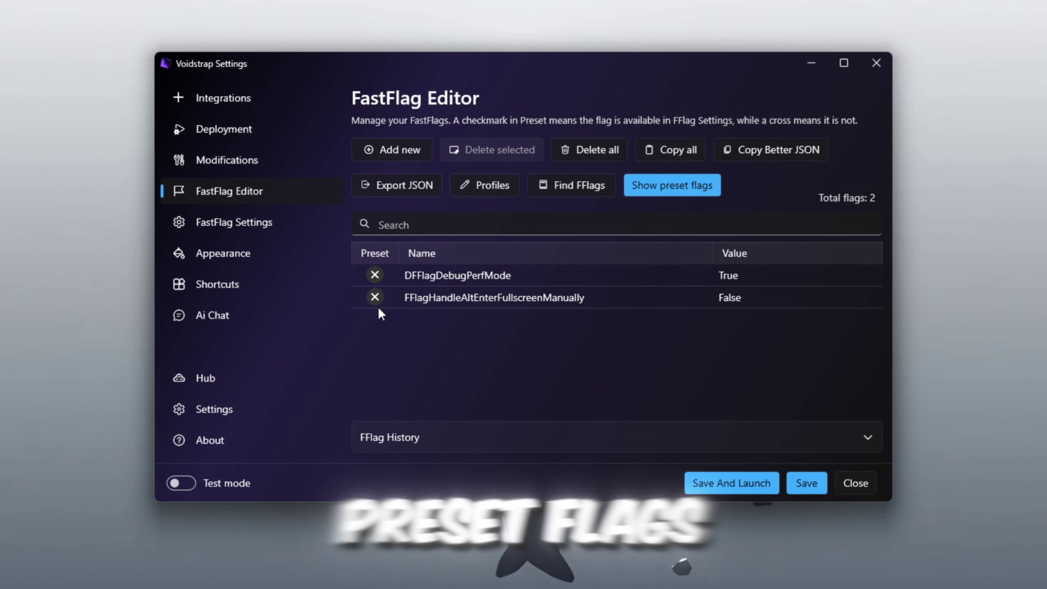
{"action": "left_click", "coordinate": [443, 274]}
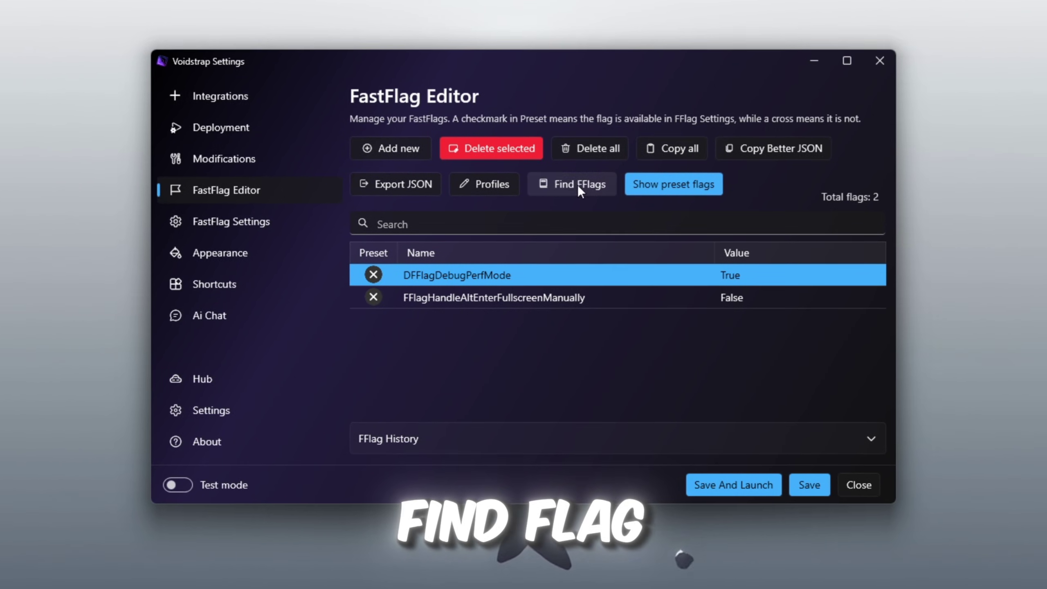
{"action": "left_click", "coordinate": [422, 155]}
{"action": "left_click", "coordinate": [516, 229]}
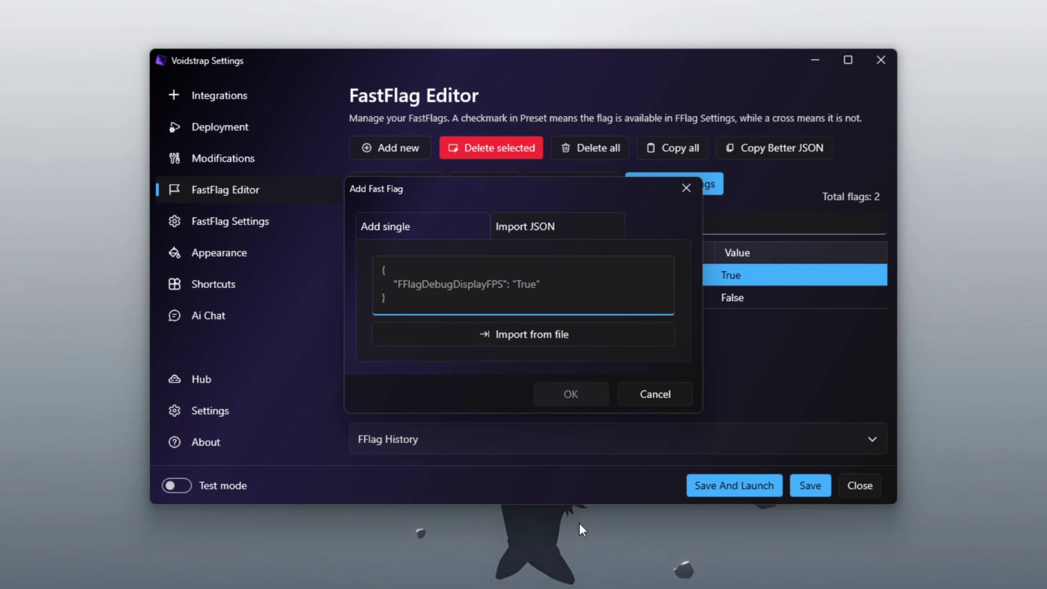
Paste the copied FastFlag JSON into the import field and confirm adding the flags.
{"action": "right_click", "coordinate": [477, 285]}
{"action": "left_click", "coordinate": [498, 342]}
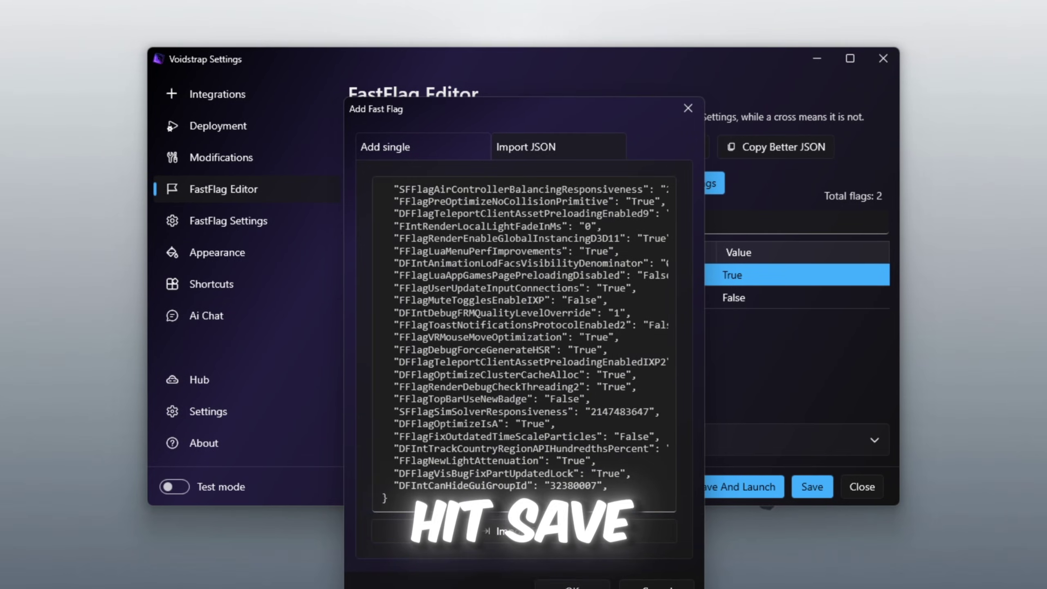
{"action": "left_click", "coordinate": [501, 531]}
{"action": "left_click", "coordinate": [602, 338]}
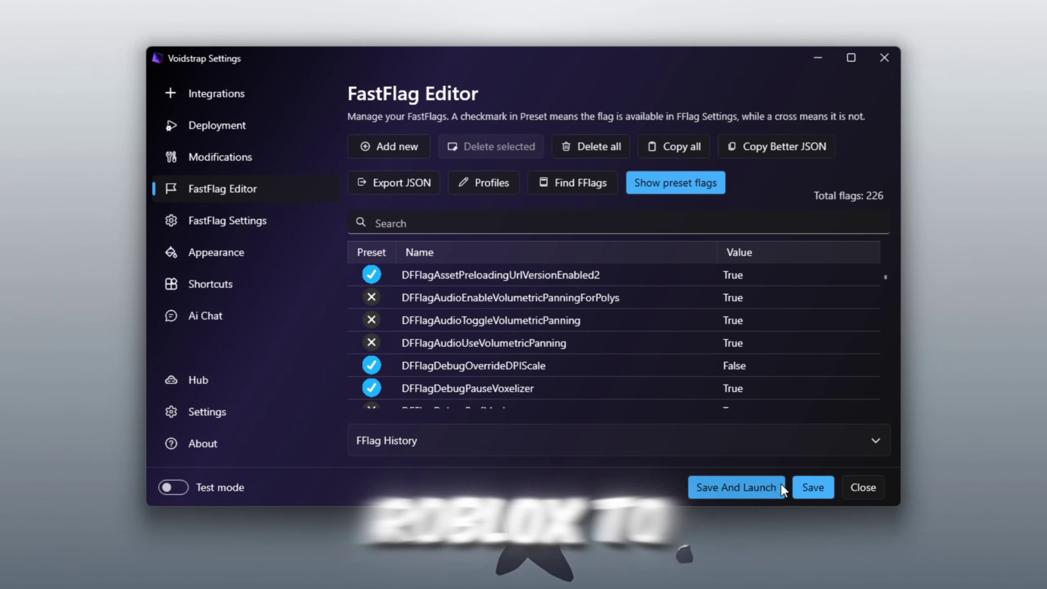
Save the Voidstrap settings with the imported flags and look through the flag list.
{"action": "scroll", "coordinate": [502, 307], "scroll_direction": "down", "scroll_amount": 15}
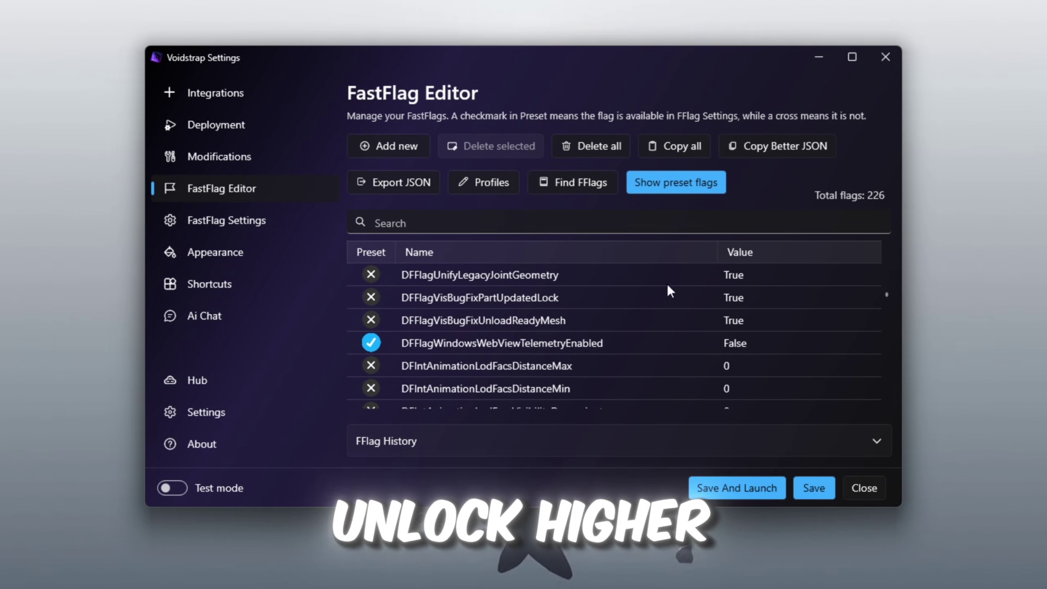
{"action": "scroll", "coordinate": [647, 292], "scroll_direction": "down", "scroll_amount": 5}
{"action": "left_click", "coordinate": [815, 488]}
{"action": "scroll", "coordinate": [453, 351], "scroll_direction": "down", "scroll_amount": 10}
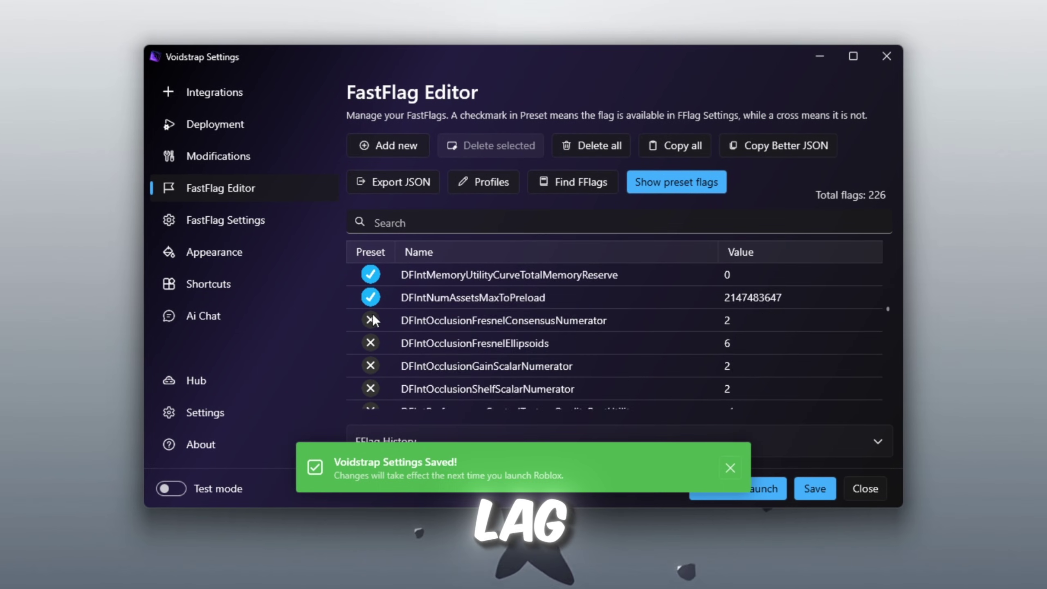
{"action": "scroll", "coordinate": [378, 321], "scroll_direction": "down", "scroll_amount": 15}
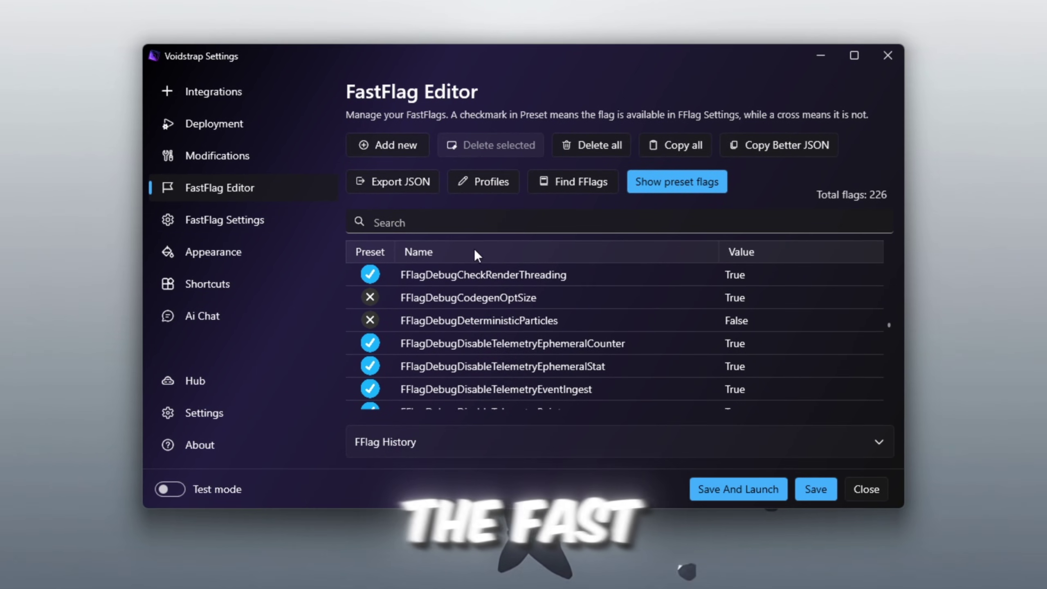
{"action": "scroll", "coordinate": [504, 256], "scroll_direction": "down", "scroll_amount": 5}
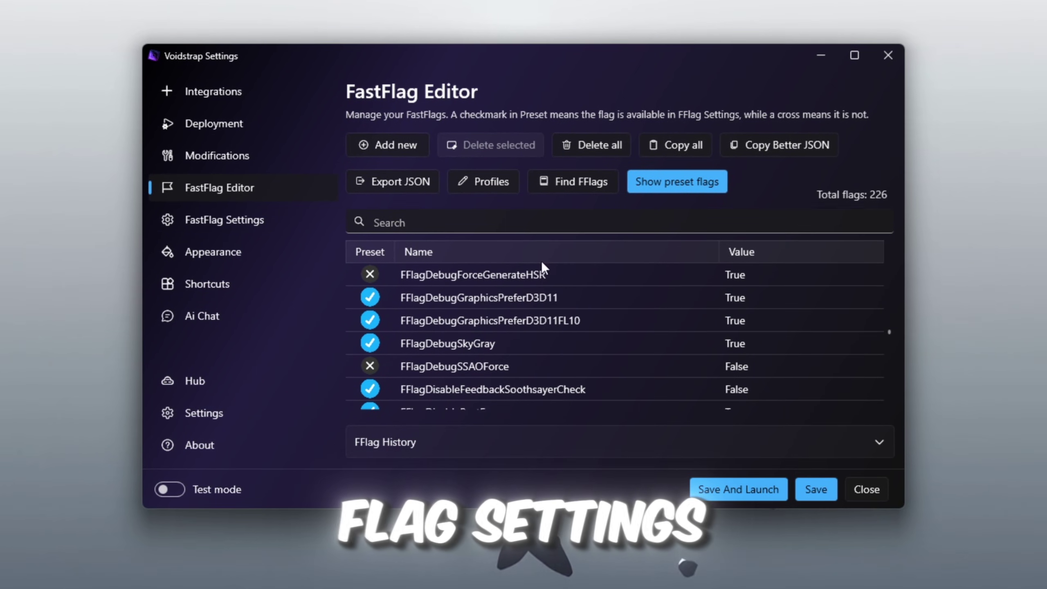
Examine the basic FastFlag setting groups for system, rendering and graphics, user interface and layout, and privacy.
{"action": "left_click", "coordinate": [241, 225]}
{"action": "scroll", "coordinate": [409, 232], "scroll_direction": "down", "scroll_amount": 3}
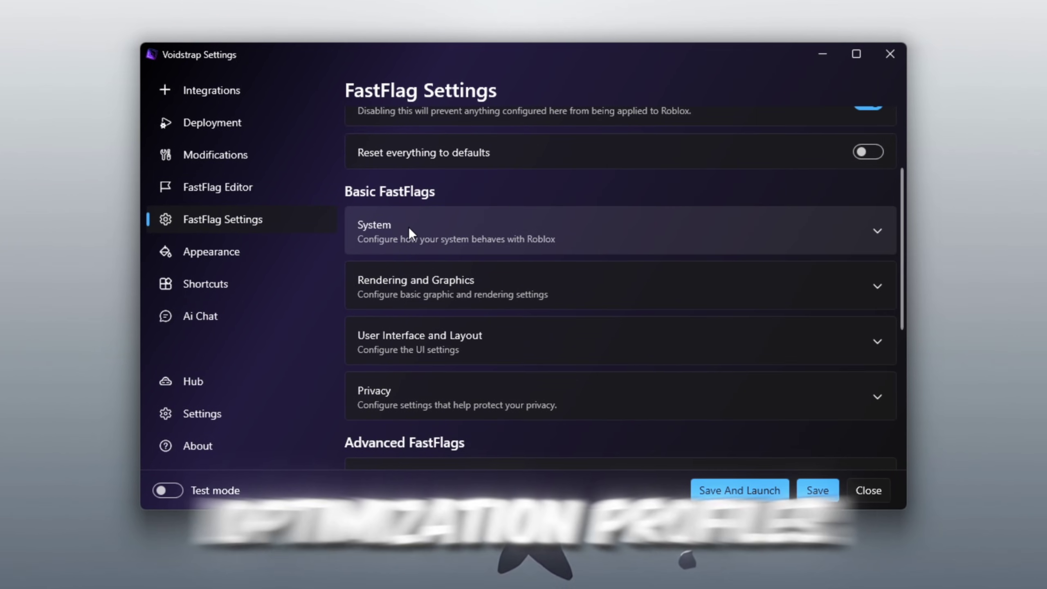
{"action": "left_click", "coordinate": [410, 228]}
{"action": "left_click", "coordinate": [410, 228]}
{"action": "scroll", "coordinate": [435, 260], "scroll_direction": "down", "scroll_amount": 2}
{"action": "scroll", "coordinate": [442, 165], "scroll_direction": "up", "scroll_amount": 1}
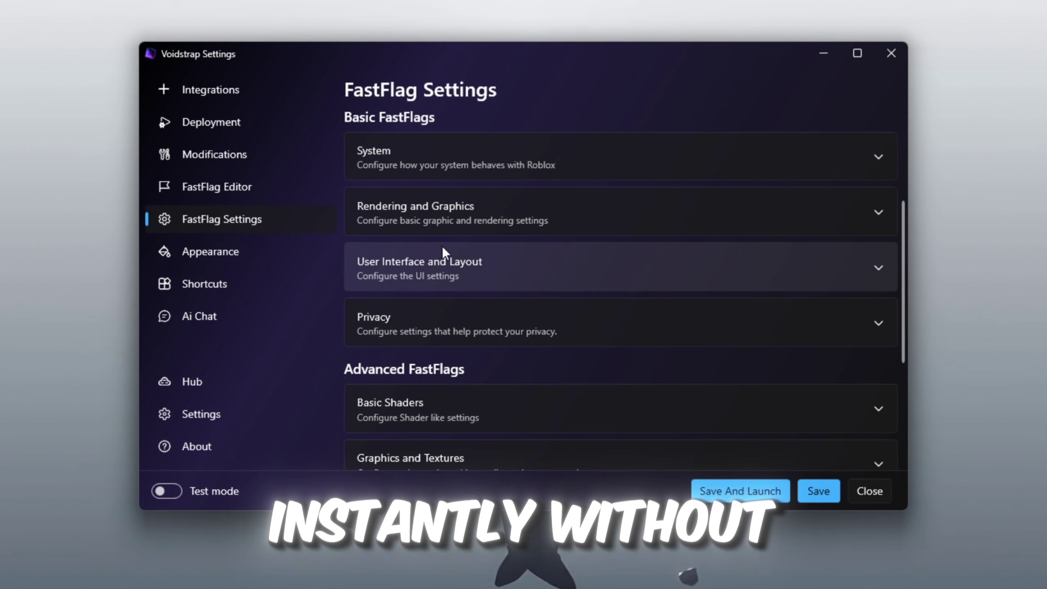
{"action": "left_click", "coordinate": [448, 209]}
{"action": "left_click", "coordinate": [449, 208]}
{"action": "scroll", "coordinate": [440, 230], "scroll_direction": "down", "scroll_amount": 1}
{"action": "left_click", "coordinate": [441, 234]}
{"action": "left_click", "coordinate": [440, 242]}
{"action": "scroll", "coordinate": [439, 240], "scroll_direction": "down", "scroll_amount": 1}
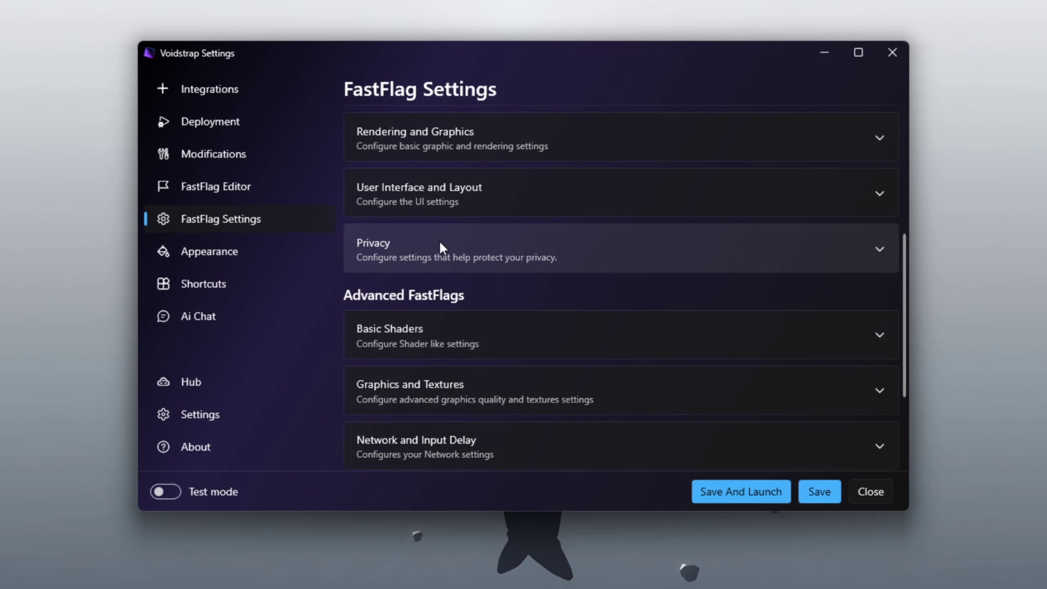
{"action": "left_click", "coordinate": [439, 240]}
{"action": "left_click", "coordinate": [437, 252]}
{"action": "scroll", "coordinate": [532, 268], "scroll_direction": "down", "scroll_amount": 2}
Examine the advanced FastFlag setting groups for basic shaders, graphics and textures, and network and input delay.
{"action": "left_click", "coordinate": [447, 187]}
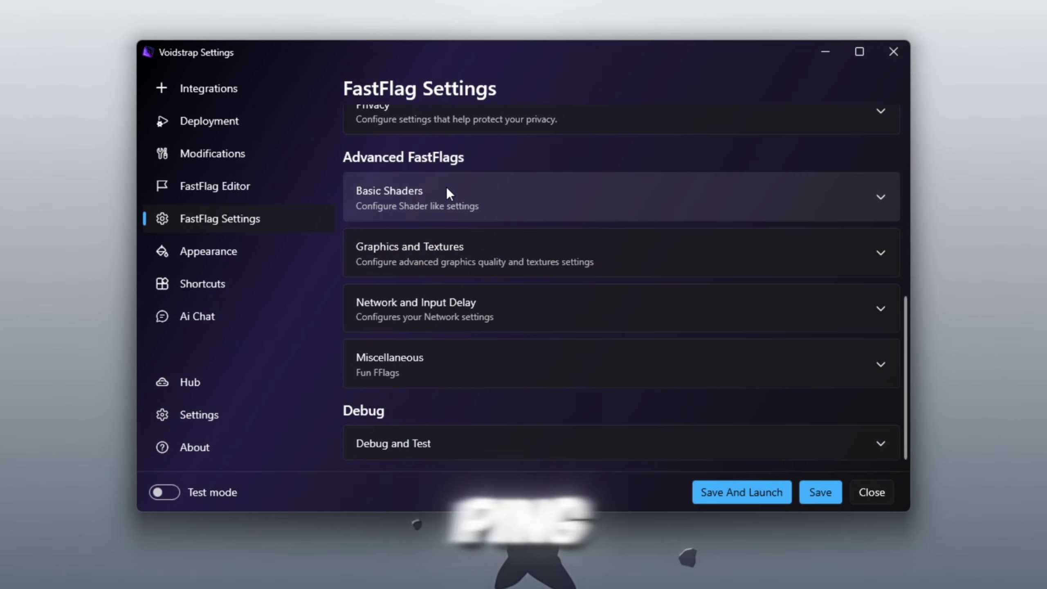
{"action": "left_click", "coordinate": [490, 213]}
{"action": "left_click", "coordinate": [467, 248]}
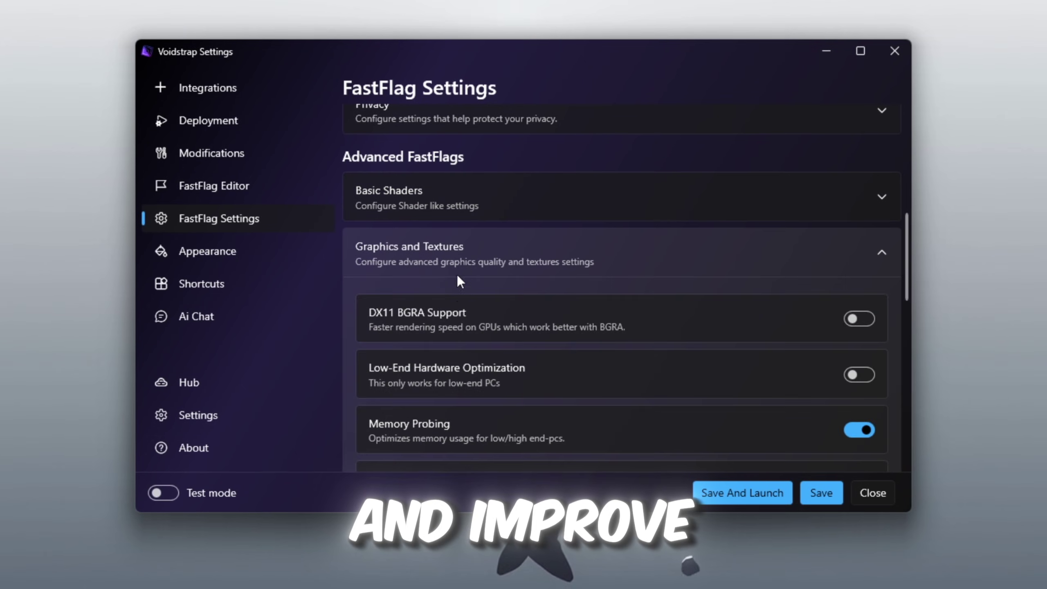
{"action": "left_click", "coordinate": [454, 262]}
{"action": "left_click", "coordinate": [459, 320]}
{"action": "left_click", "coordinate": [459, 320]}
View the Appearance, Shortcuts and Ai Chat pages and save the Voidstrap settings.
{"action": "left_click", "coordinate": [201, 252]}
{"action": "left_click", "coordinate": [191, 285]}
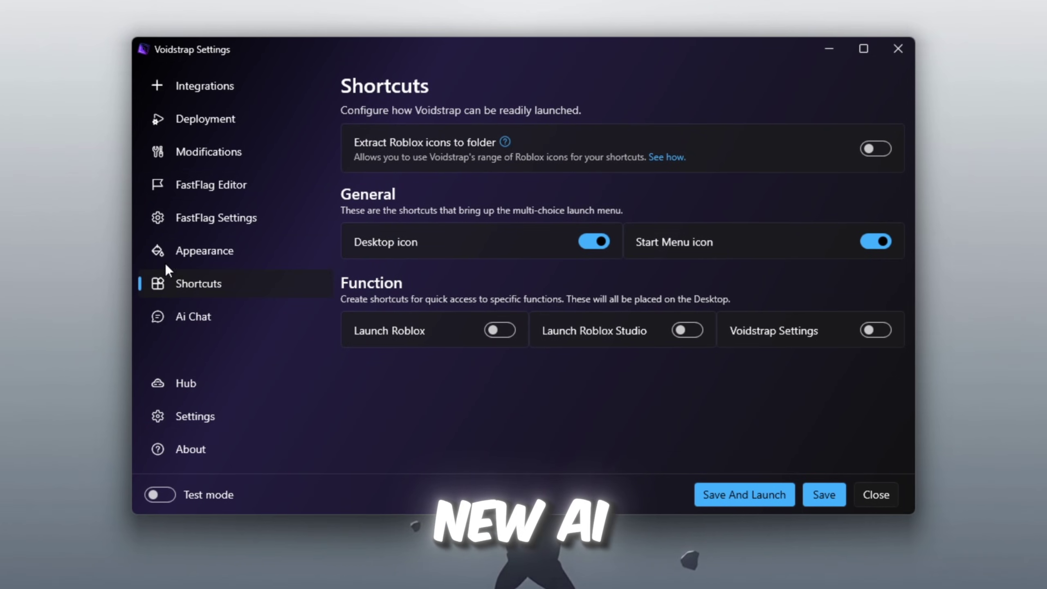
{"action": "left_click", "coordinate": [212, 309]}
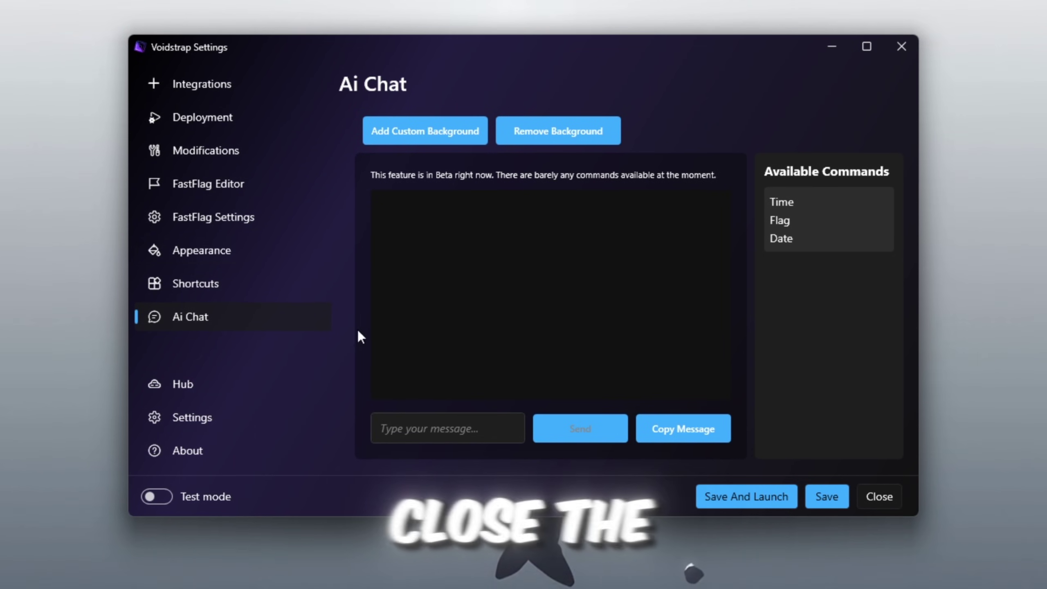
{"action": "left_click", "coordinate": [809, 490]}
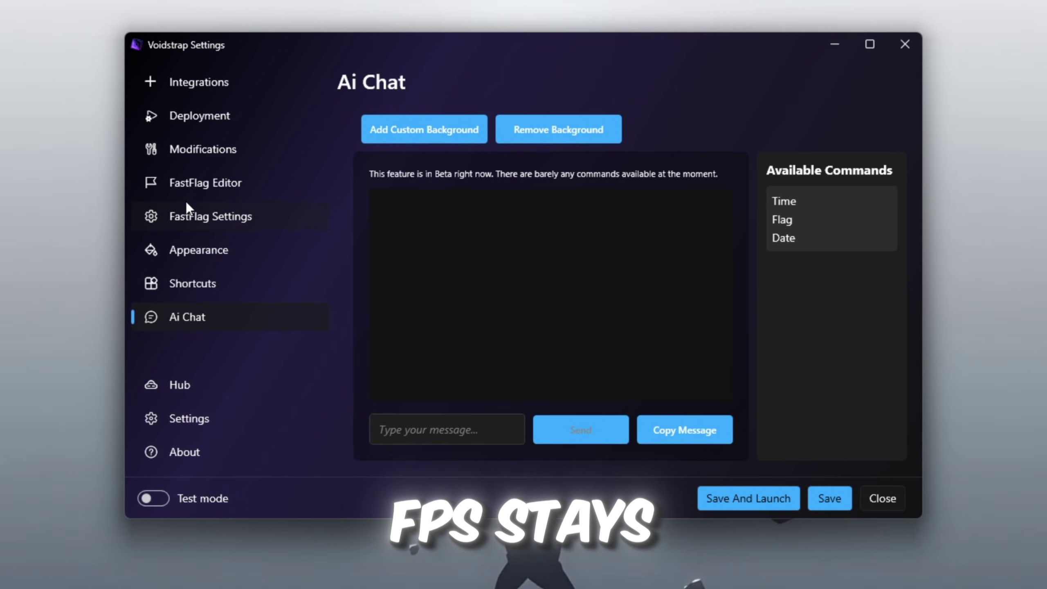
Review the rest of the imported flags and their values in the FastFlag Editor.
{"action": "left_click", "coordinate": [170, 223]}
{"action": "left_click", "coordinate": [183, 183]}
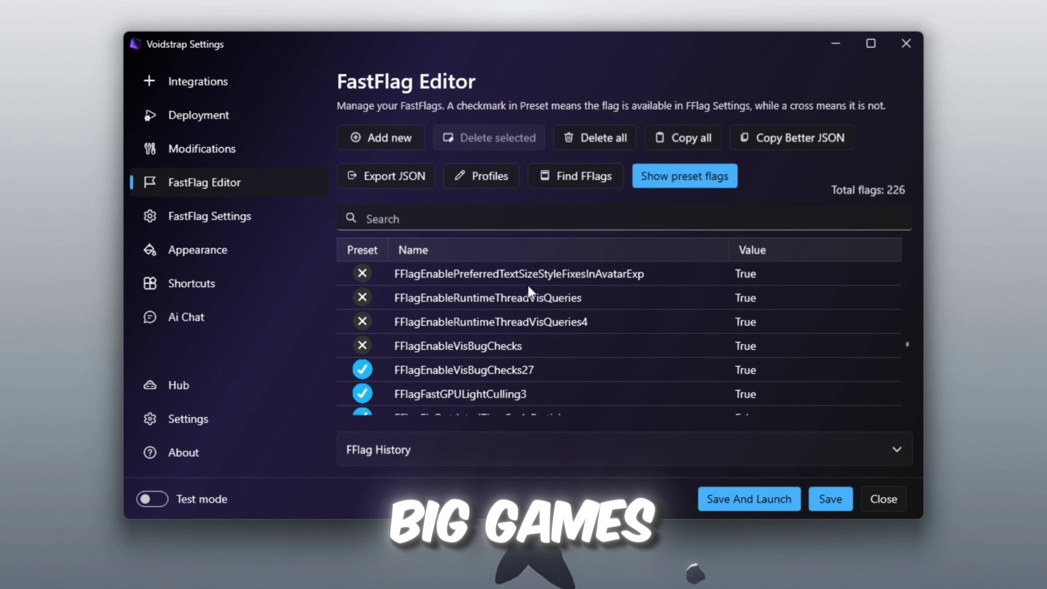
{"action": "scroll", "coordinate": [517, 291], "scroll_direction": "down", "scroll_amount": 20}
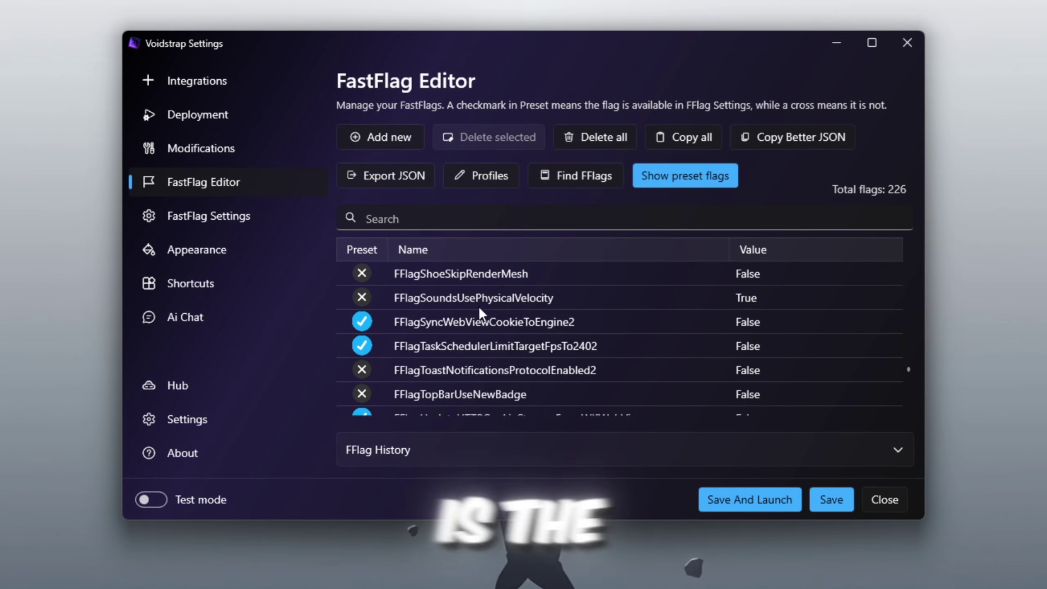
{"action": "scroll", "coordinate": [481, 320], "scroll_direction": "down", "scroll_amount": 20}
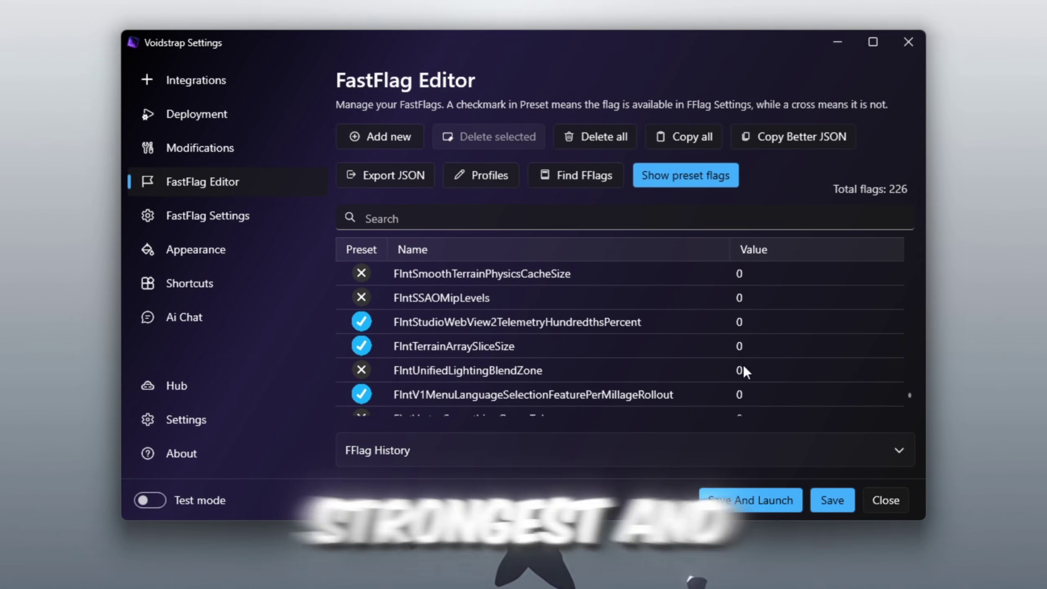
{"action": "scroll", "coordinate": [701, 367], "scroll_direction": "down", "scroll_amount": 10}
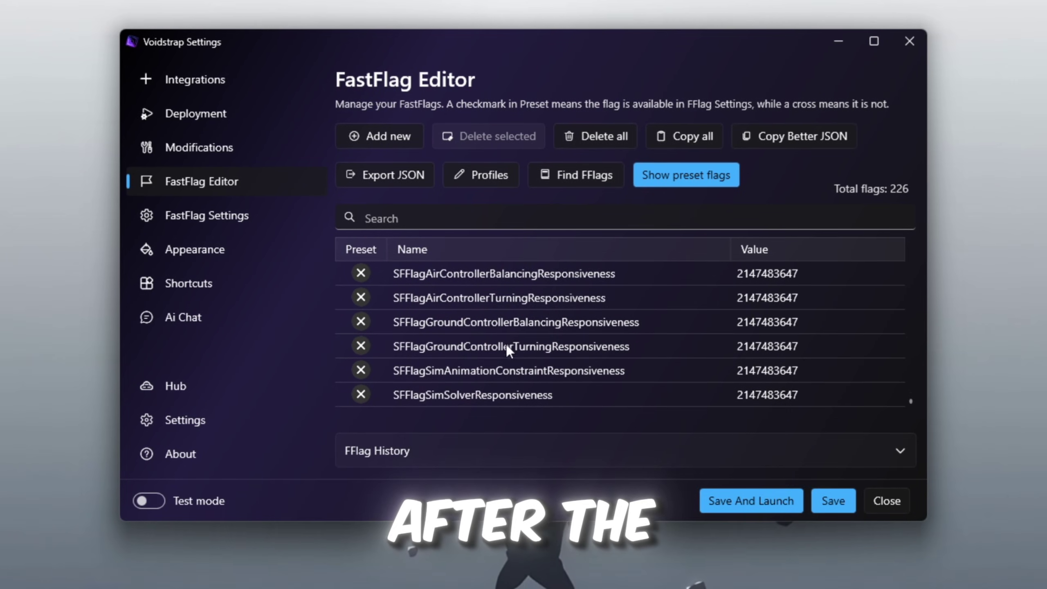
{"action": "scroll", "coordinate": [576, 292], "scroll_direction": "up", "scroll_amount": 15}
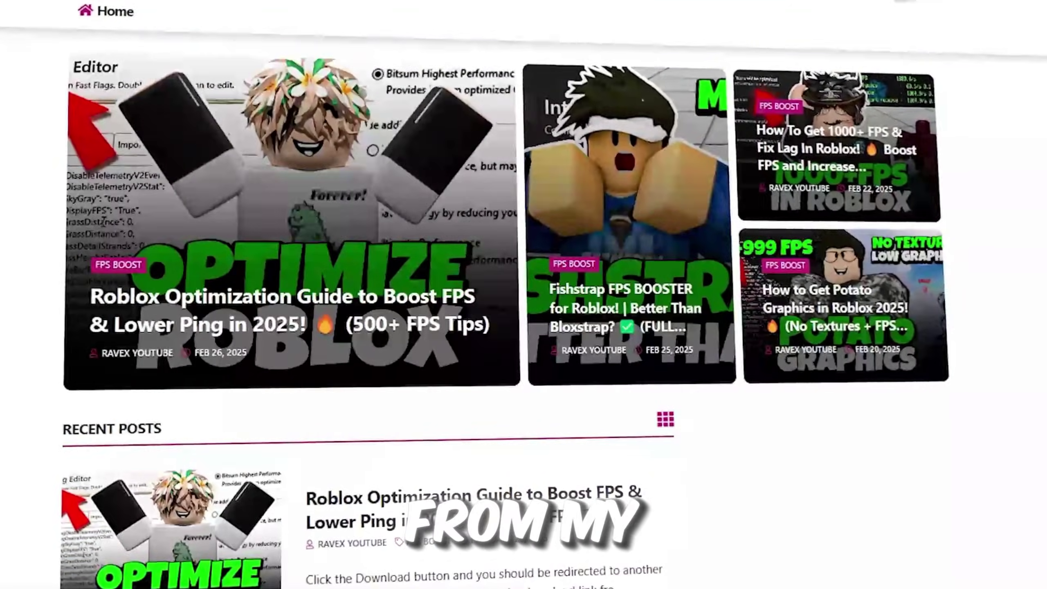
{"action": "scroll", "coordinate": [523, 295], "scroll_direction": "down", "scroll_amount": 10}
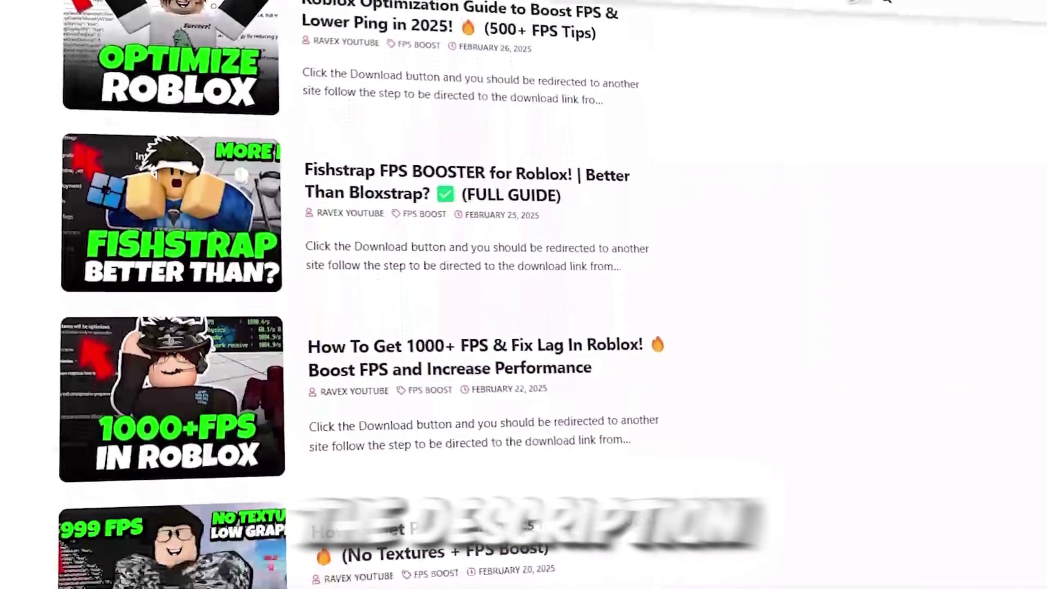
{"action": "scroll", "coordinate": [523, 295], "scroll_direction": "down", "scroll_amount": 6}
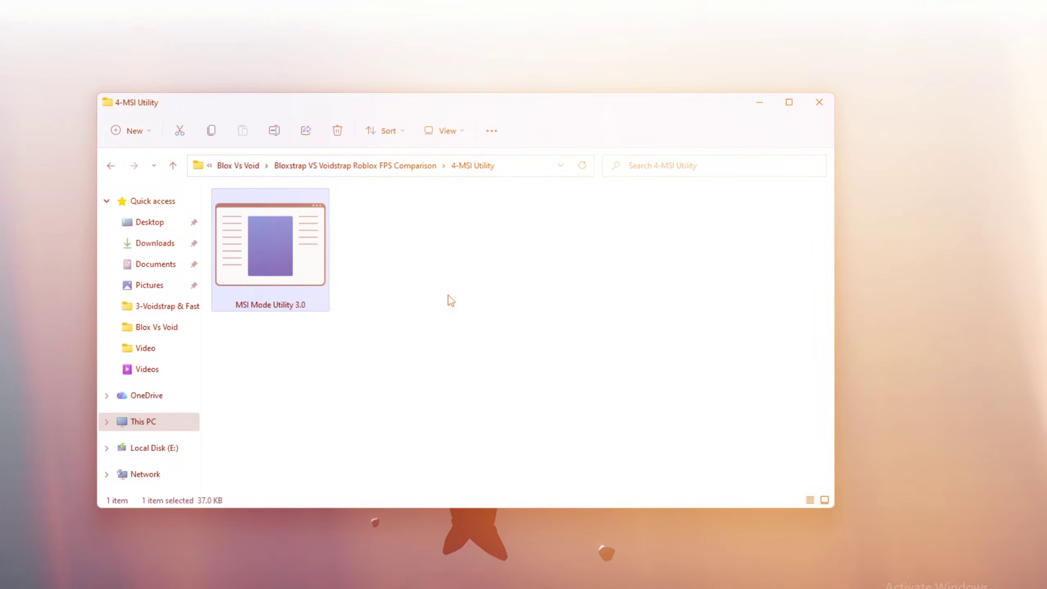
Run MSI Mode Utility 3.0 as administrator from the 4-MSI Utility folder and minimize the folder window.
{"action": "left_click_drag", "start_coordinate": [462, 355], "coordinate": [231, 247]}
{"action": "left_click", "coordinate": [358, 382]}
{"action": "scroll", "coordinate": [265, 362], "scroll_direction": "up", "scroll_amount": 1}
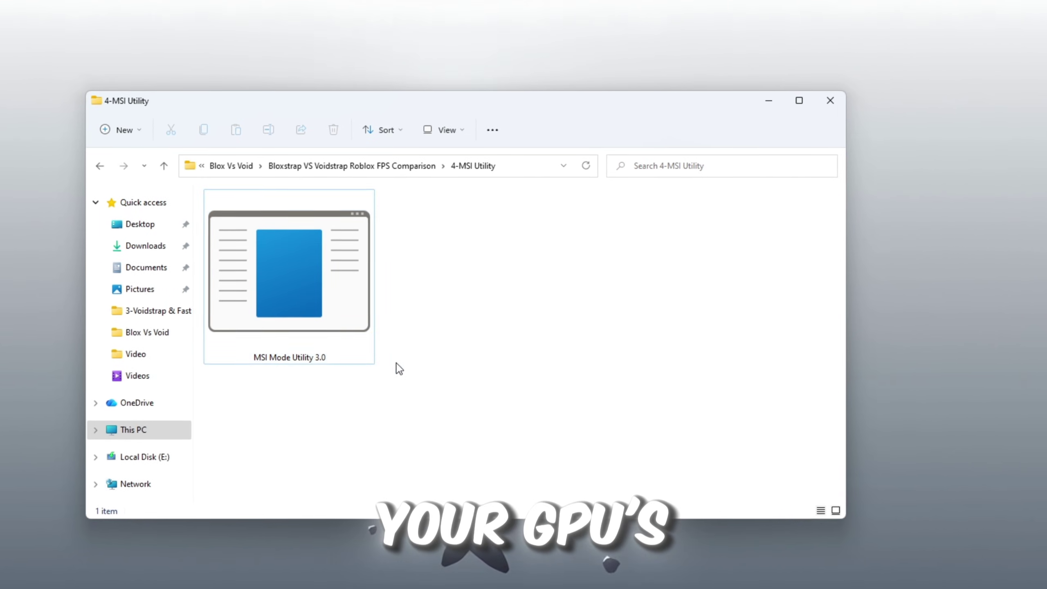
{"action": "left_click_drag", "start_coordinate": [429, 367], "coordinate": [351, 288]}
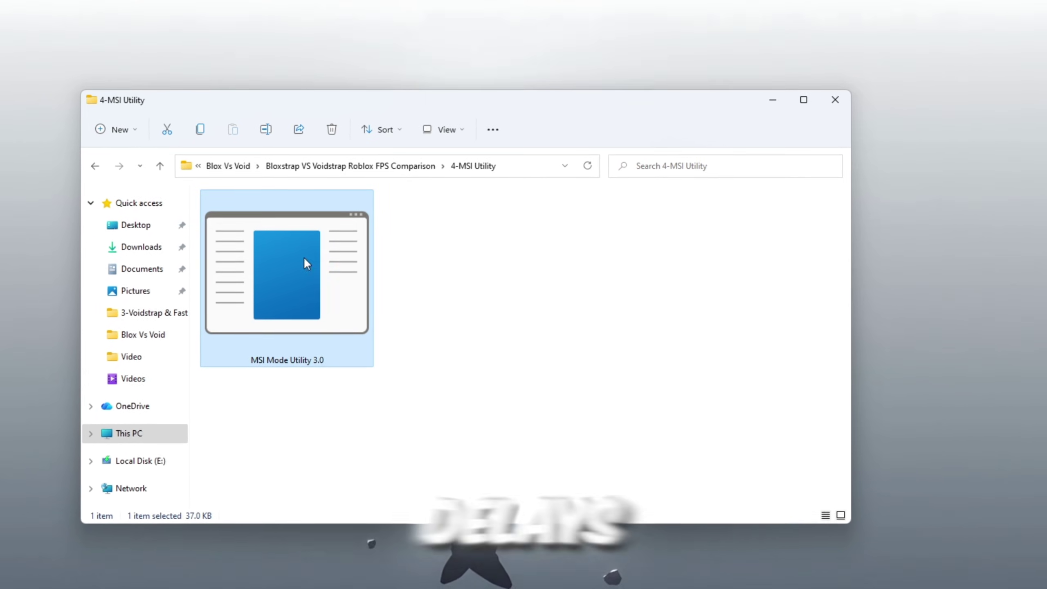
{"action": "right_click", "coordinate": [301, 306]}
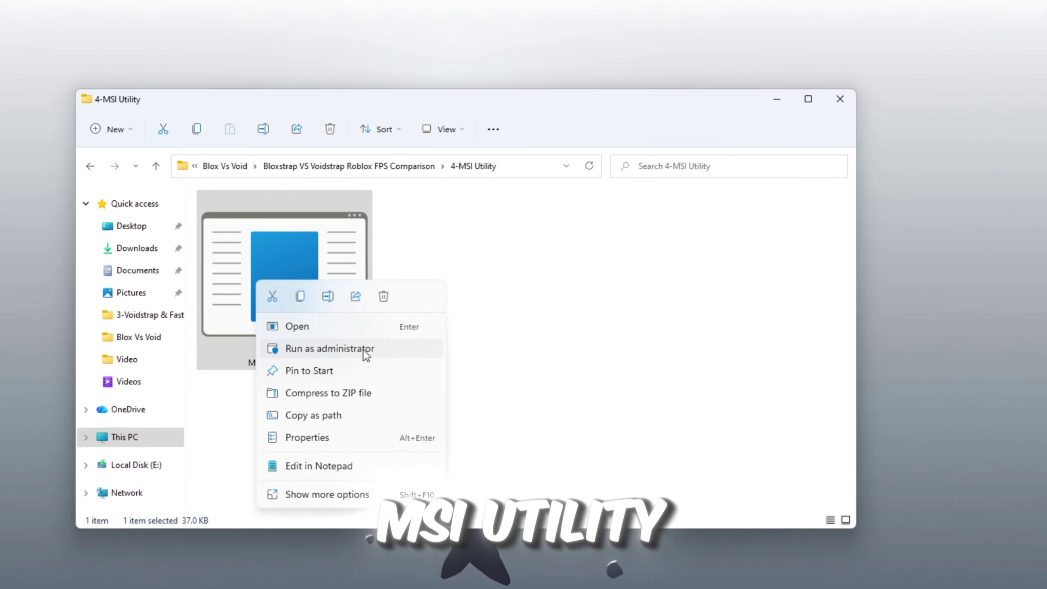
{"action": "left_click", "coordinate": [364, 350]}
{"action": "left_click", "coordinate": [395, 463]}
{"action": "left_click", "coordinate": [777, 99]}
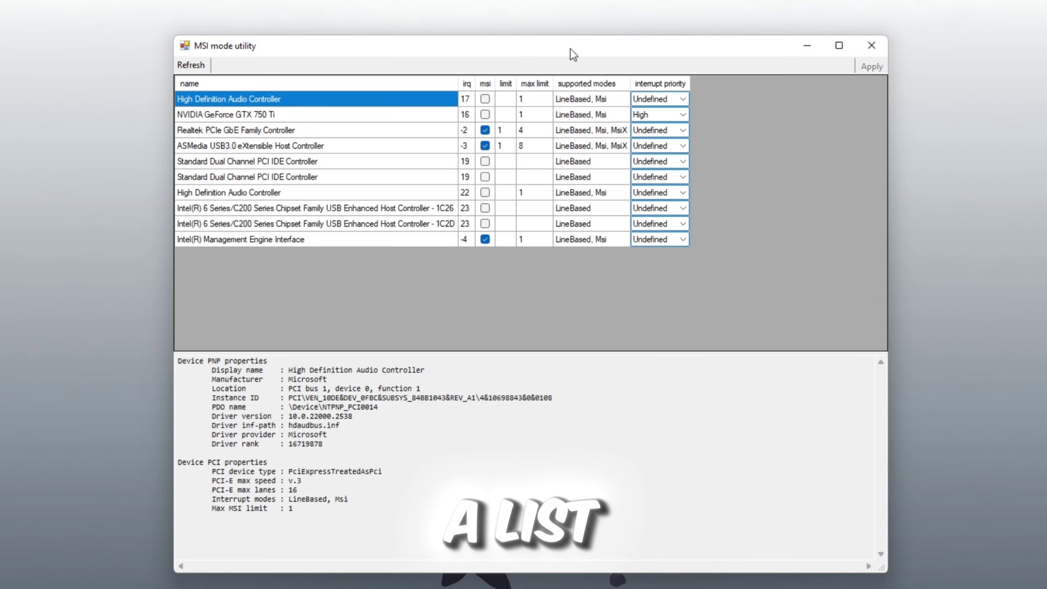
Enable MSI mode for the NVIDIA GeForce GTX 750 Ti in the device list.
{"action": "left_click", "coordinate": [49, 84]}
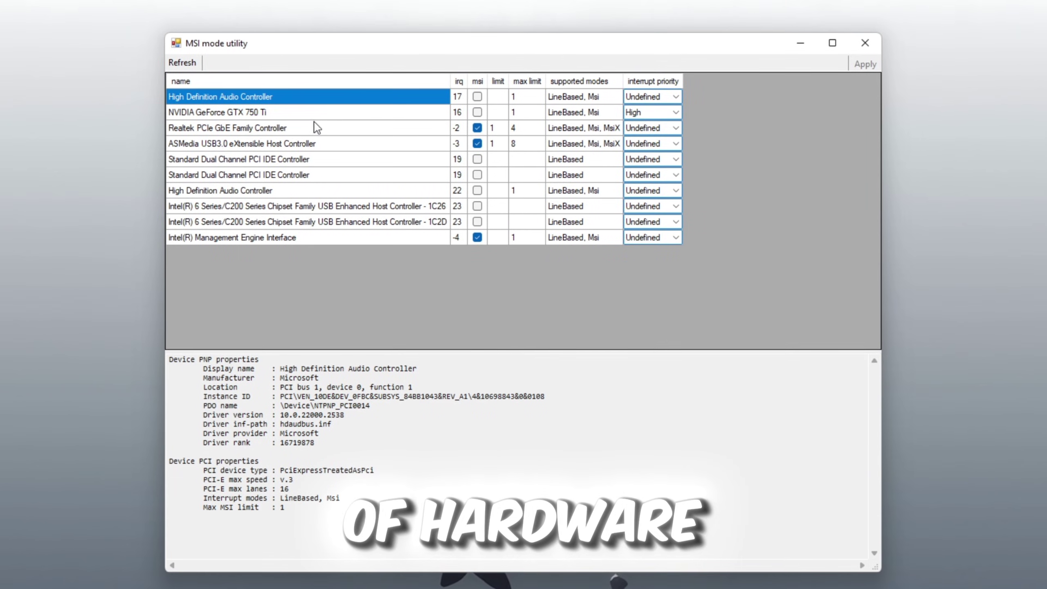
{"action": "left_click", "coordinate": [257, 129]}
{"action": "left_click", "coordinate": [229, 159]}
{"action": "left_click", "coordinate": [195, 111]}
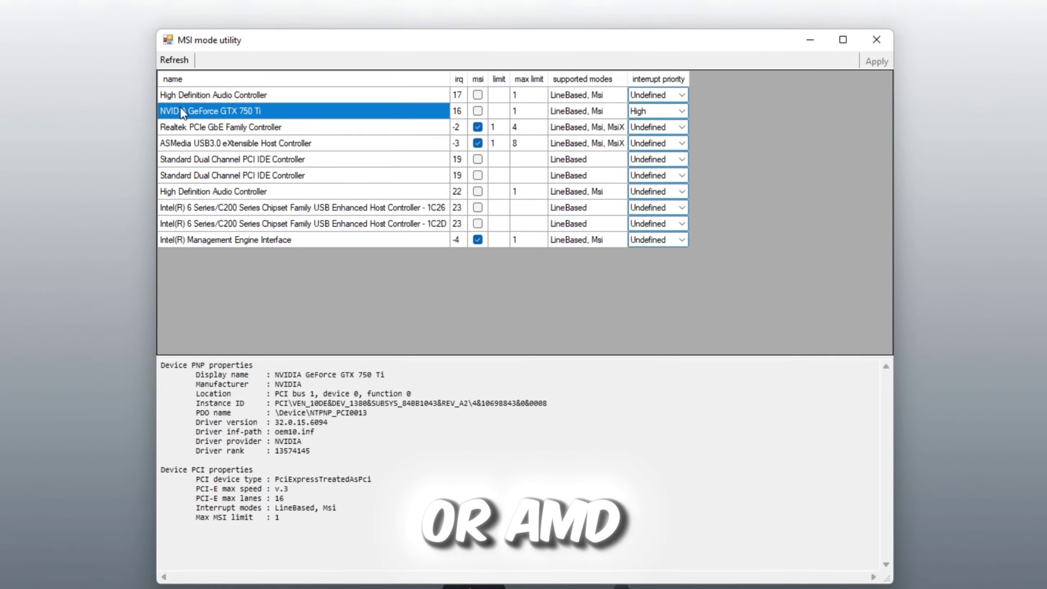
{"action": "left_click", "coordinate": [478, 111]}
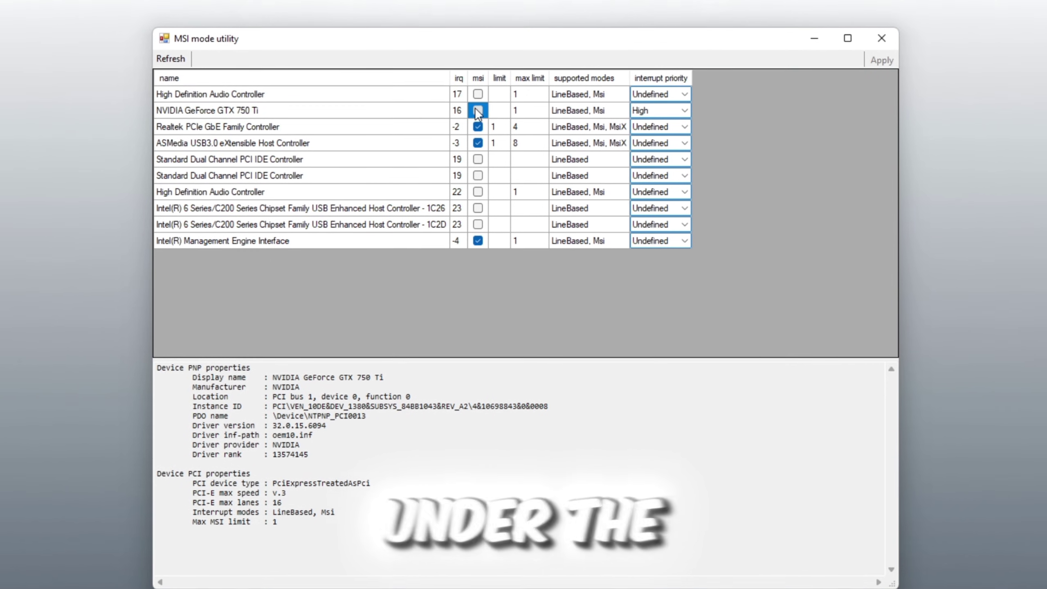
{"action": "left_click", "coordinate": [478, 111]}
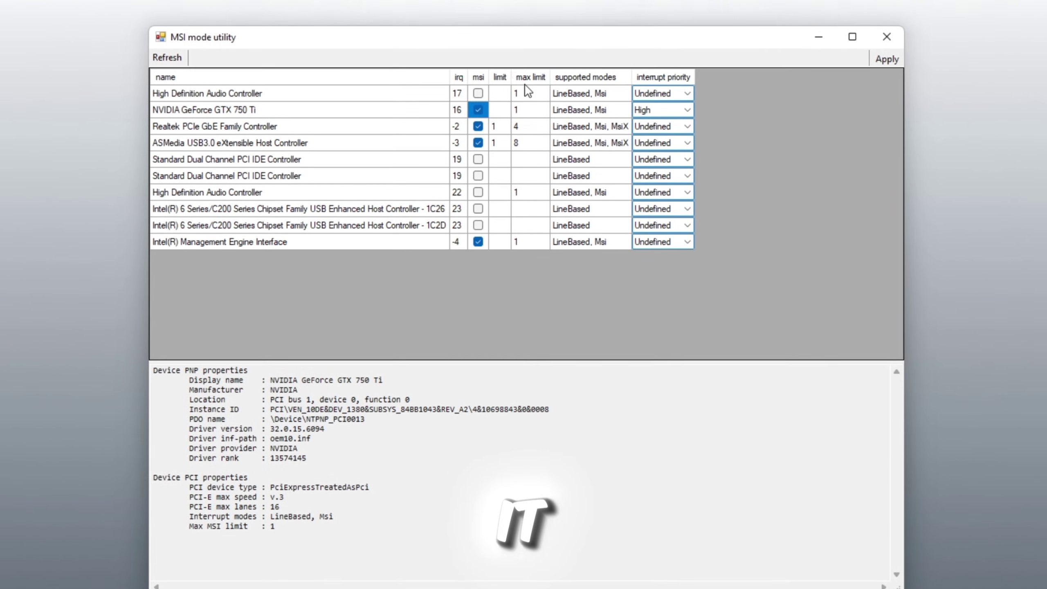
Set the NVIDIA graphics card's interrupt priority to High and apply the MSI mode changes.
{"action": "left_click", "coordinate": [680, 110]}
{"action": "left_click", "coordinate": [667, 144]}
{"action": "left_click", "coordinate": [659, 111]}
{"action": "left_click", "coordinate": [646, 153]}
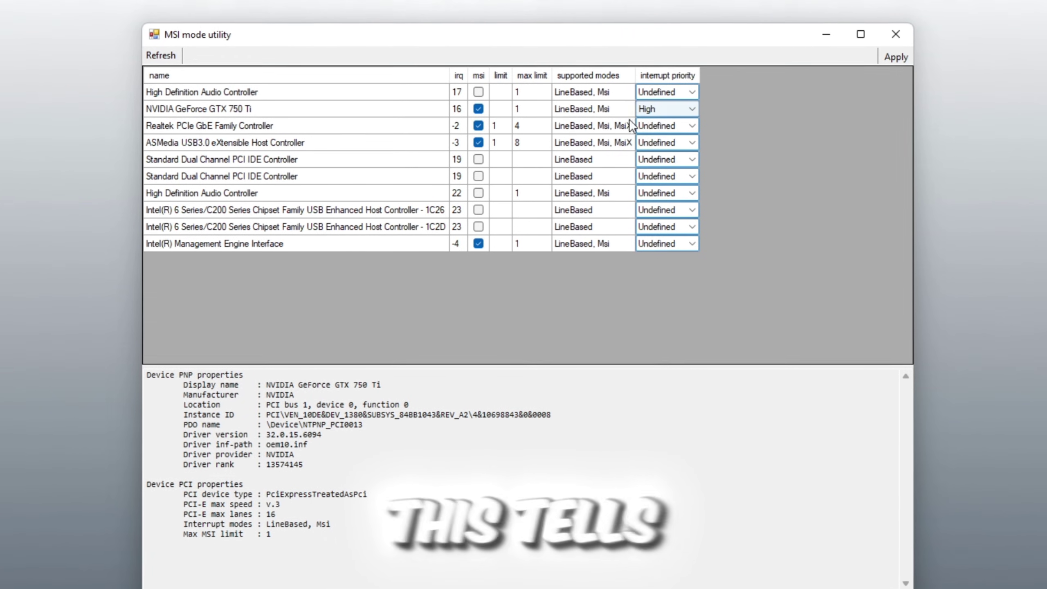
{"action": "left_click", "coordinate": [660, 110]}
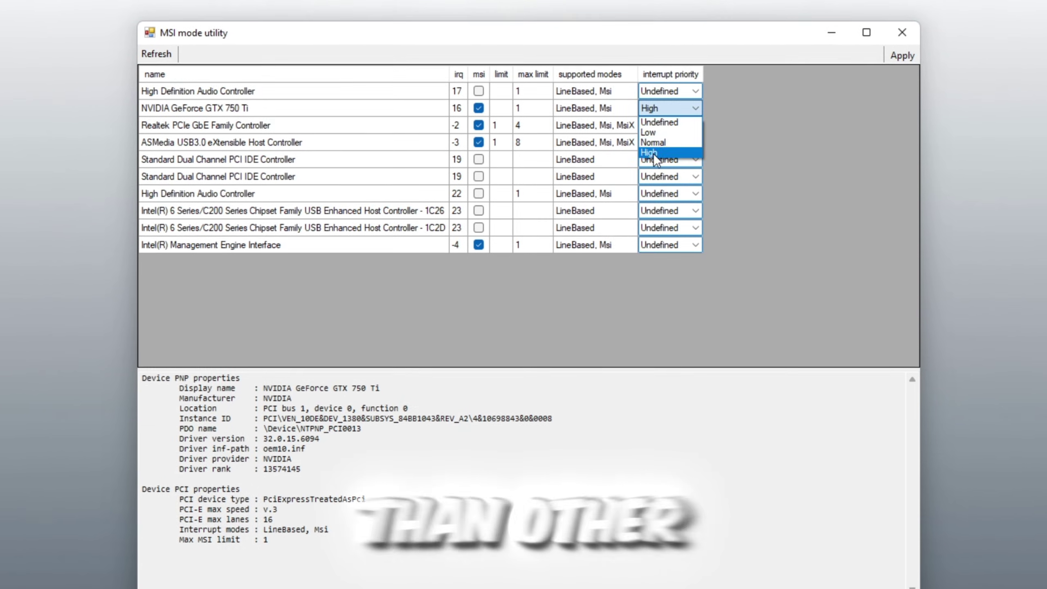
{"action": "left_click", "coordinate": [655, 155]}
{"action": "left_click", "coordinate": [659, 109]}
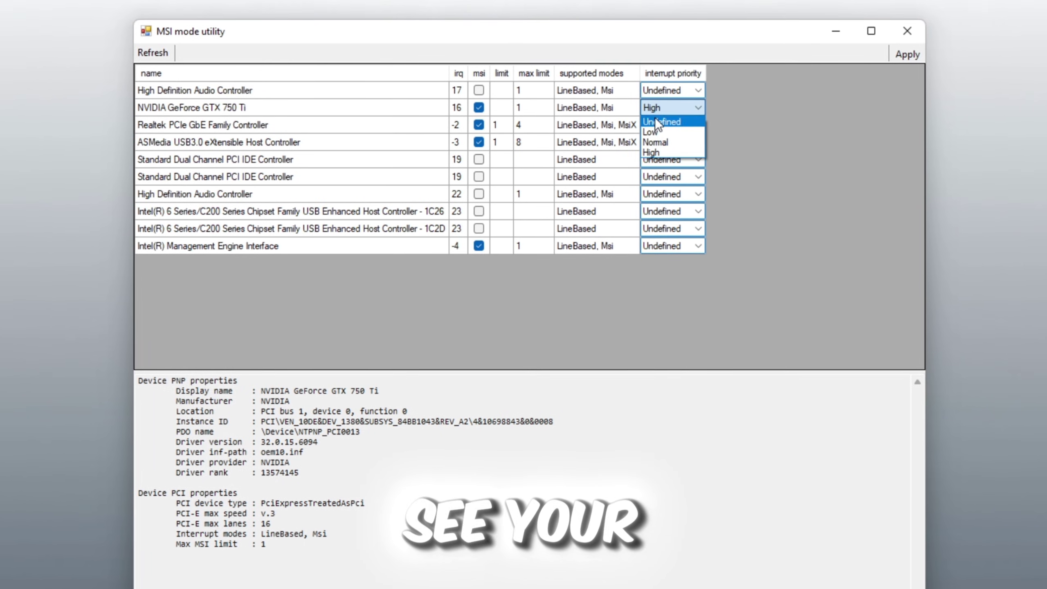
{"action": "left_click", "coordinate": [654, 152]}
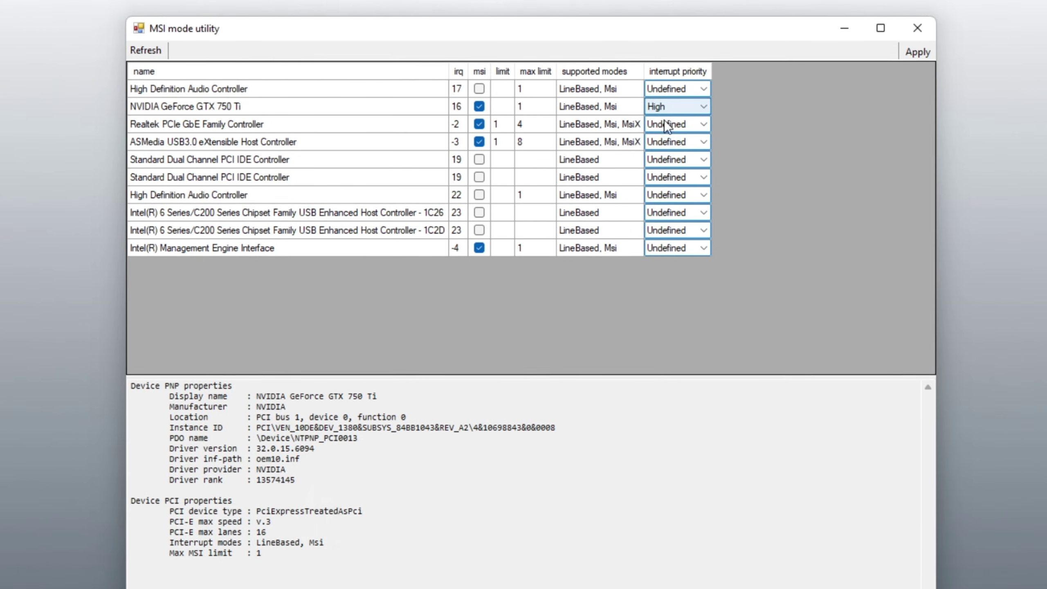
{"action": "left_click", "coordinate": [919, 52]}
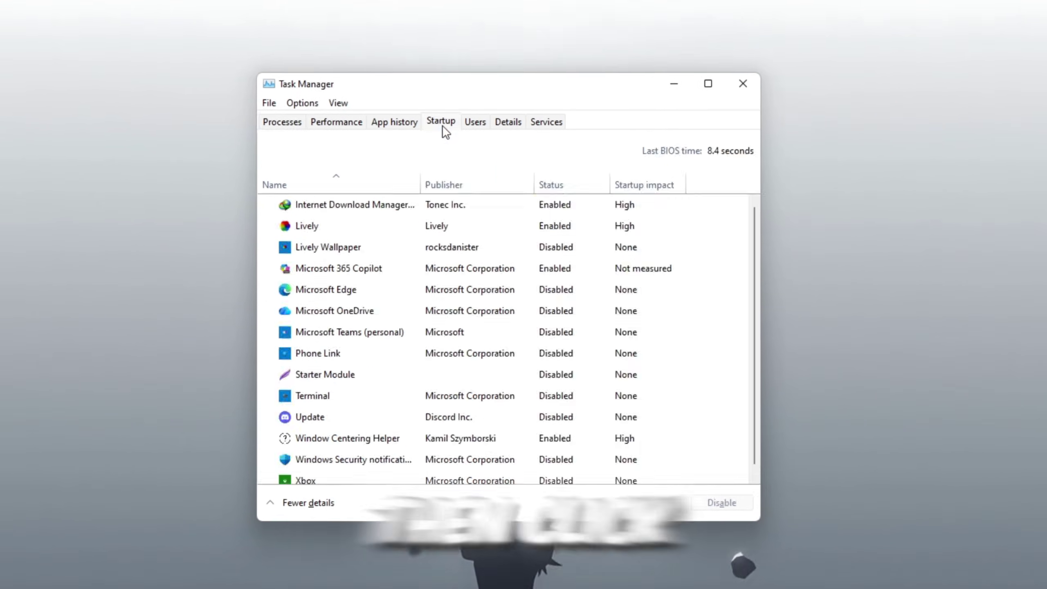
Examine the startup apps with their status and startup impact in Task Manager.
{"action": "scroll", "coordinate": [421, 472], "scroll_direction": "down", "scroll_amount": 1}
{"action": "scroll", "coordinate": [372, 309], "scroll_direction": "up", "scroll_amount": 1}
{"action": "scroll", "coordinate": [561, 367], "scroll_direction": "down", "scroll_amount": 1}
{"action": "scroll", "coordinate": [430, 400], "scroll_direction": "up", "scroll_amount": 1}
{"action": "scroll", "coordinate": [363, 304], "scroll_direction": "down", "scroll_amount": 1}
{"action": "scroll", "coordinate": [593, 267], "scroll_direction": "up", "scroll_amount": 1}
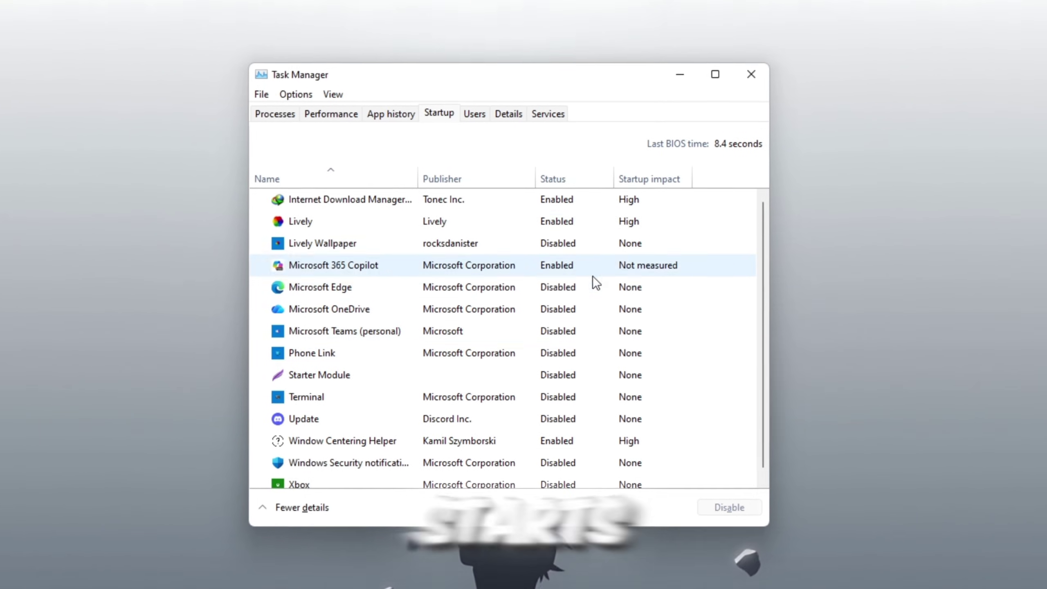
{"action": "scroll", "coordinate": [371, 370], "scroll_direction": "down", "scroll_amount": 1}
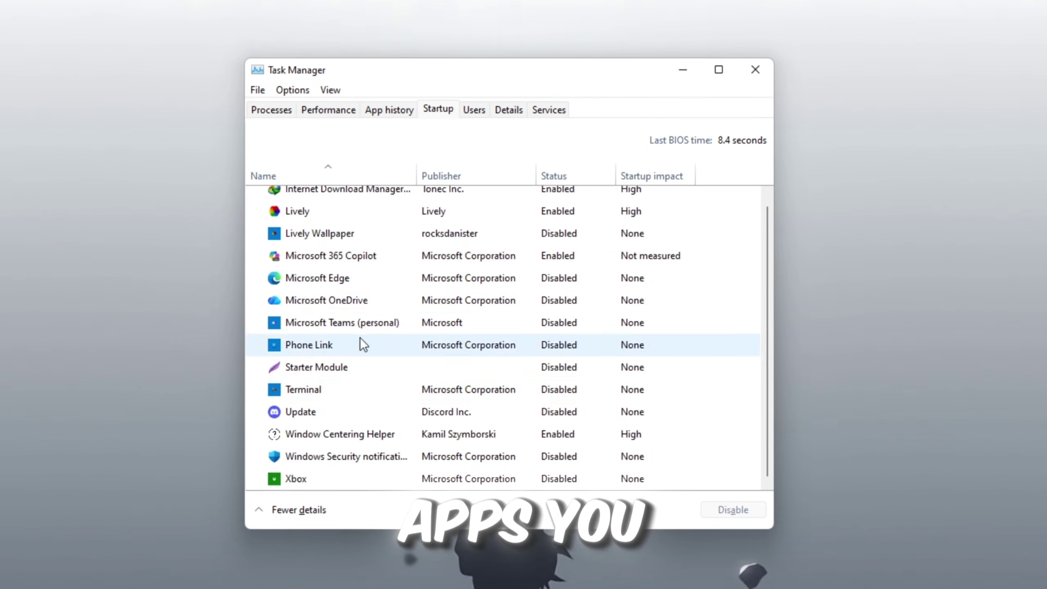
Enable the Discord Update startup entry and disable it again.
{"action": "left_click", "coordinate": [422, 413]}
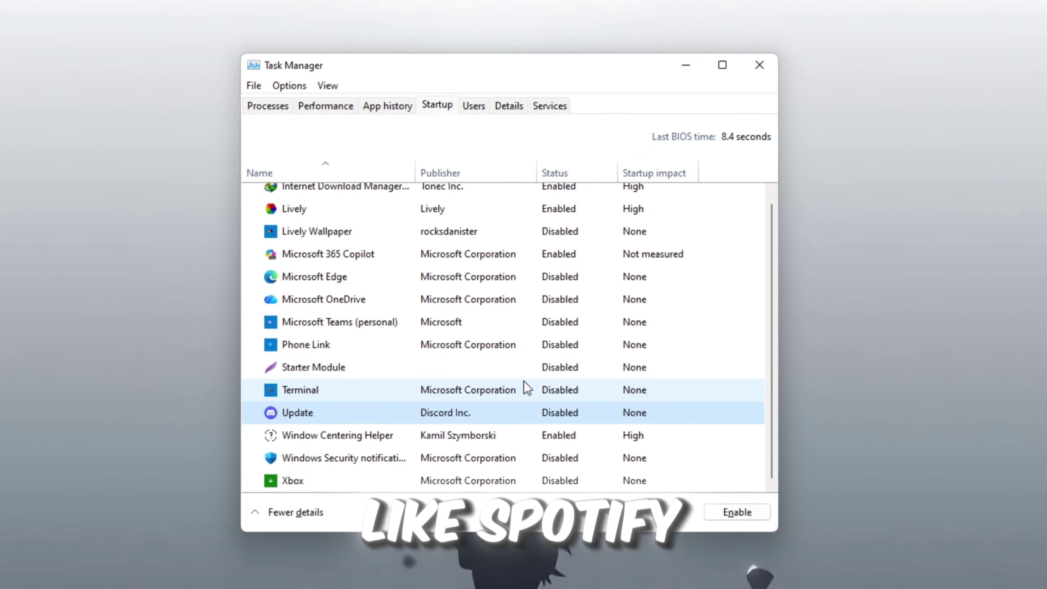
{"action": "right_click", "coordinate": [568, 414]}
{"action": "left_click", "coordinate": [589, 428]}
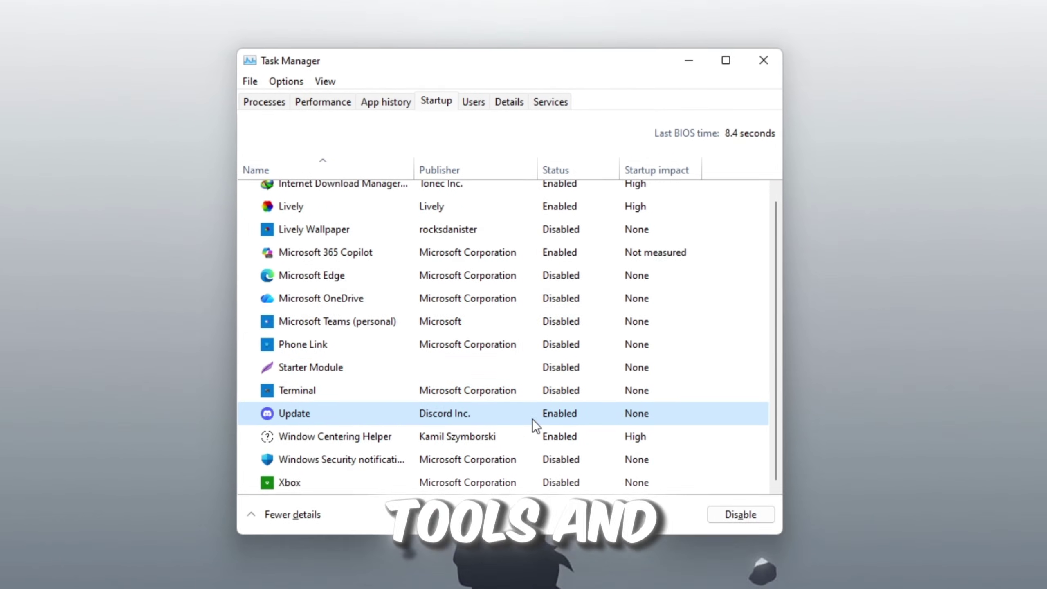
{"action": "right_click", "coordinate": [536, 420]}
{"action": "left_click", "coordinate": [553, 427]}
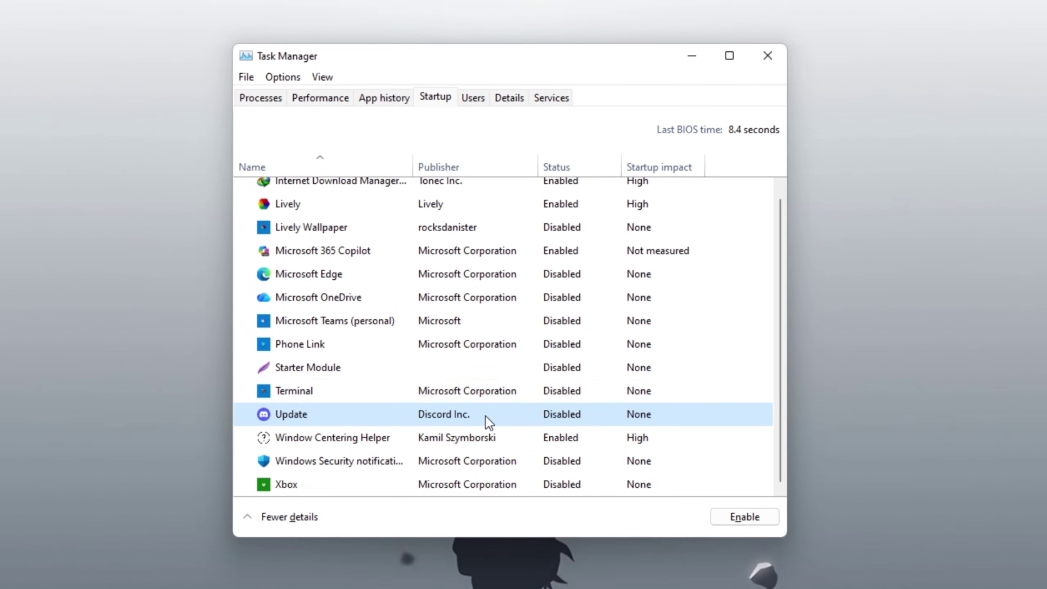